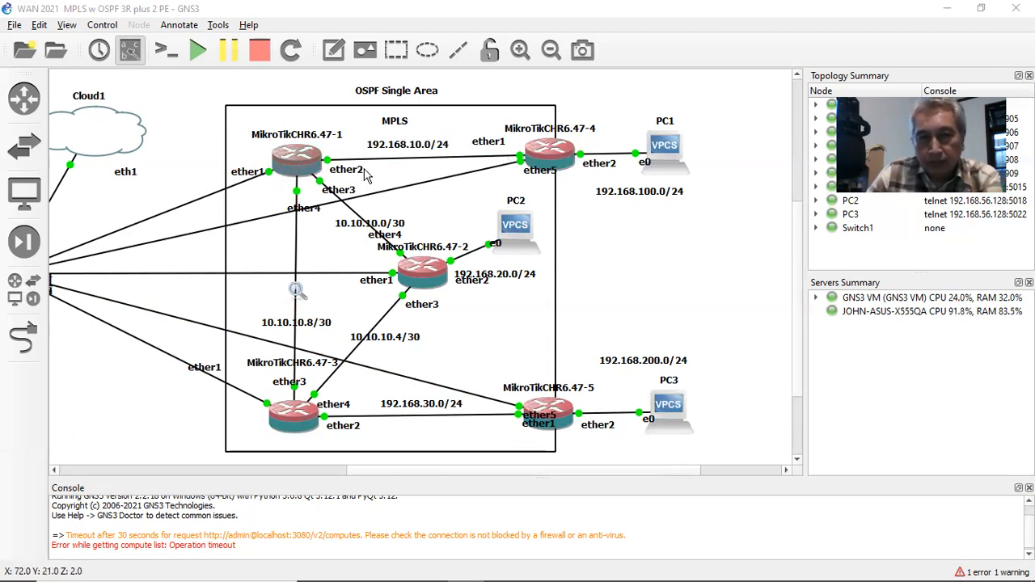
Switch to the MikroTik1 WinBox session (192.168.63.147) and close its MPLS and Route List windows.
mouse_move(609, 581)
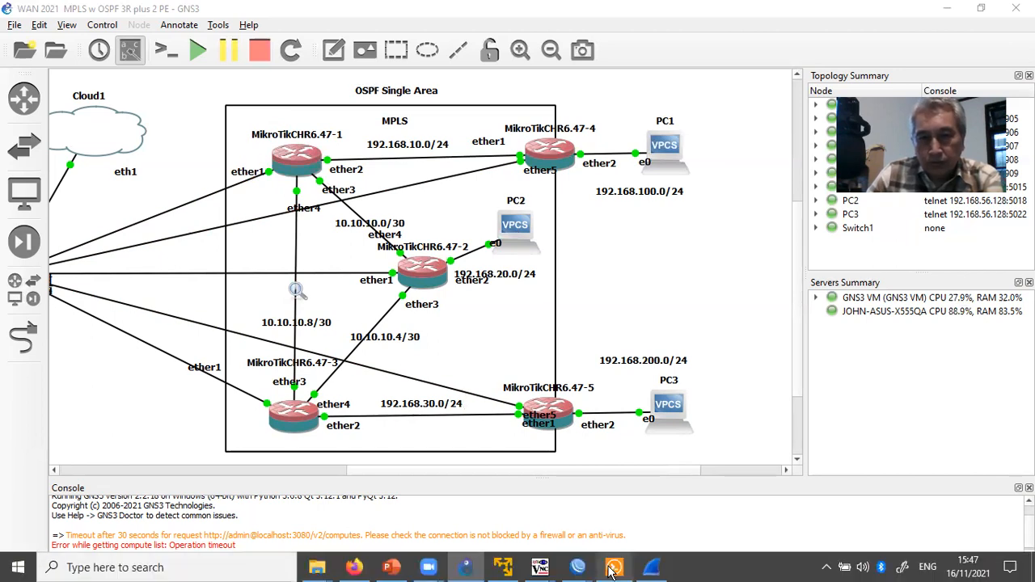
mouse_move(581, 570)
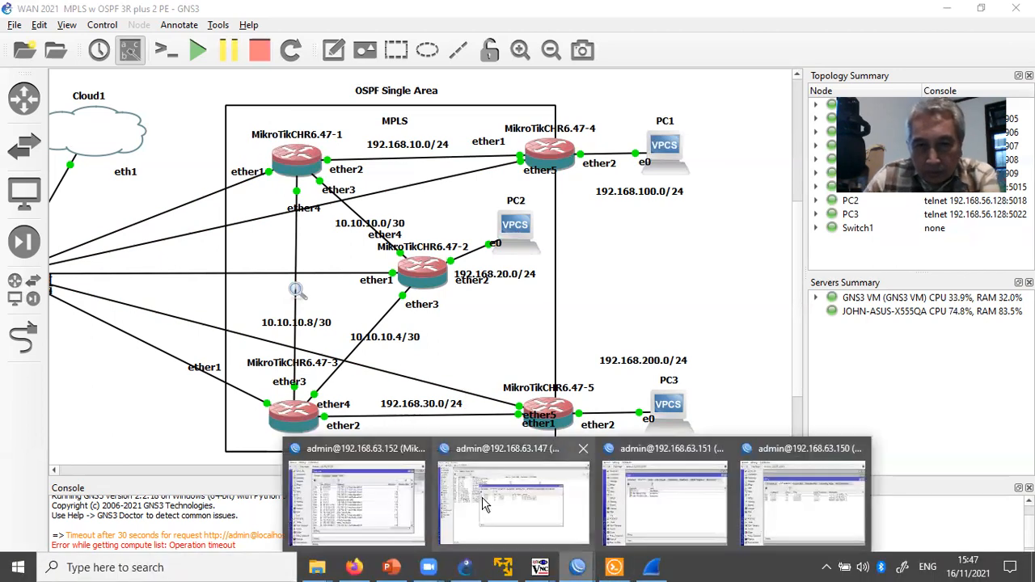
click(522, 486)
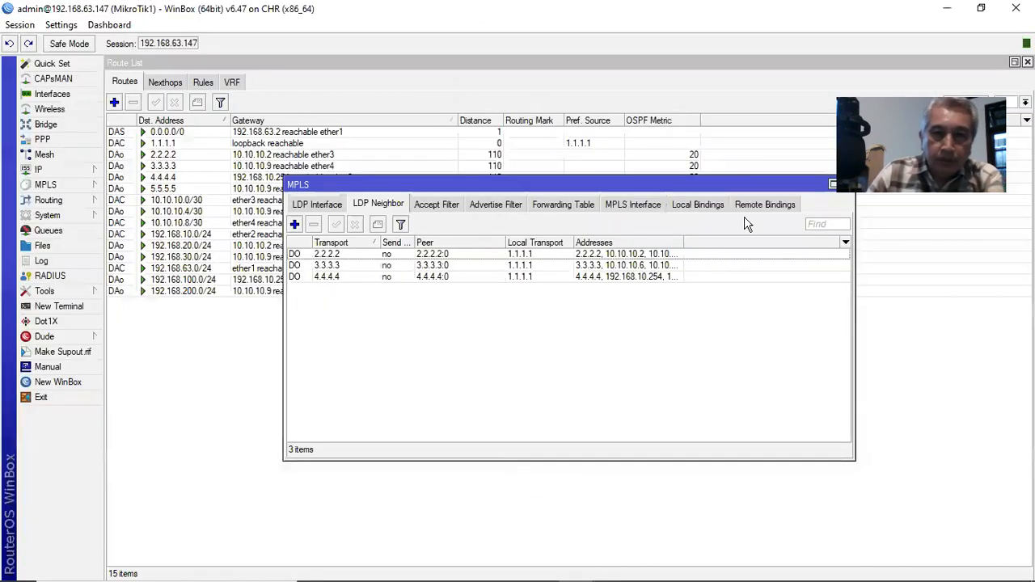
drag(757, 184, 669, 227)
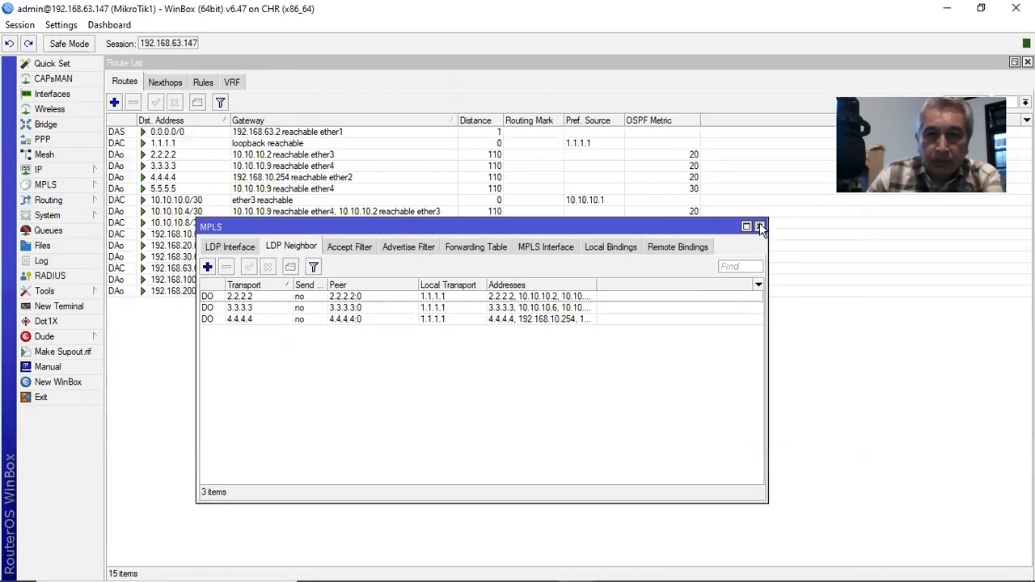
click(760, 226)
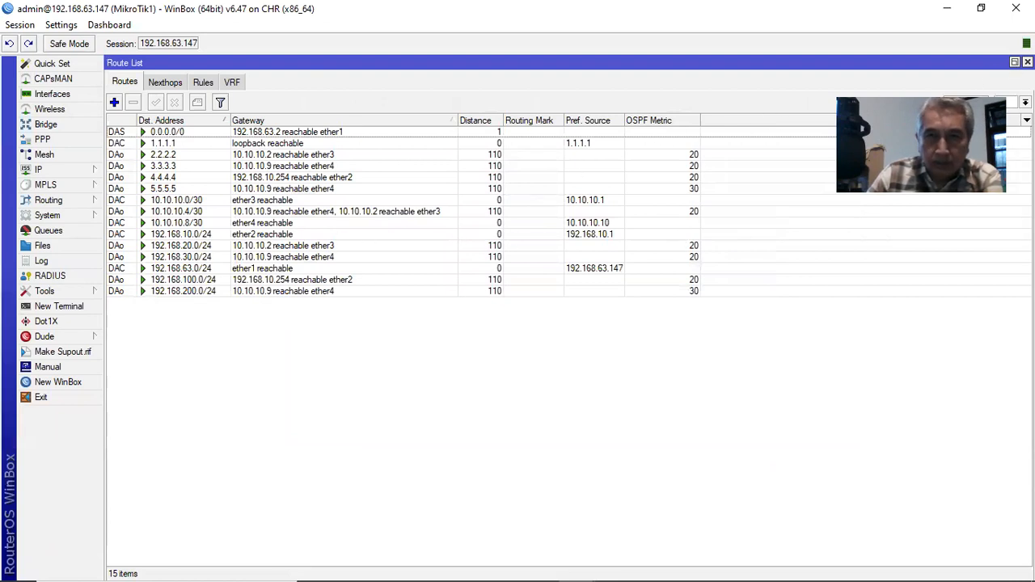
click(1027, 63)
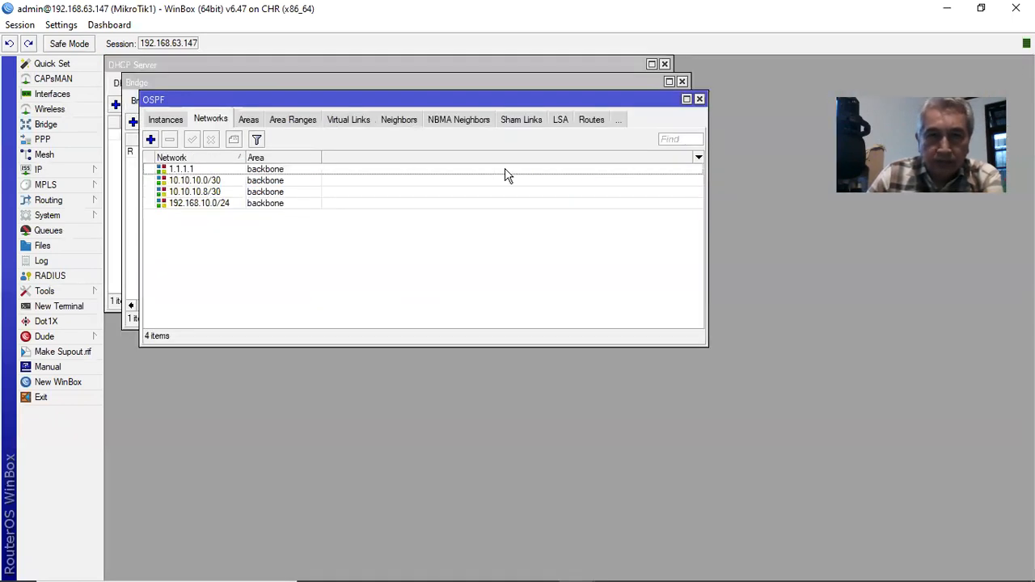
Close the OSPF and DHCP Server windows, leaving only the Bridge window open.
drag(560, 100, 548, 147)
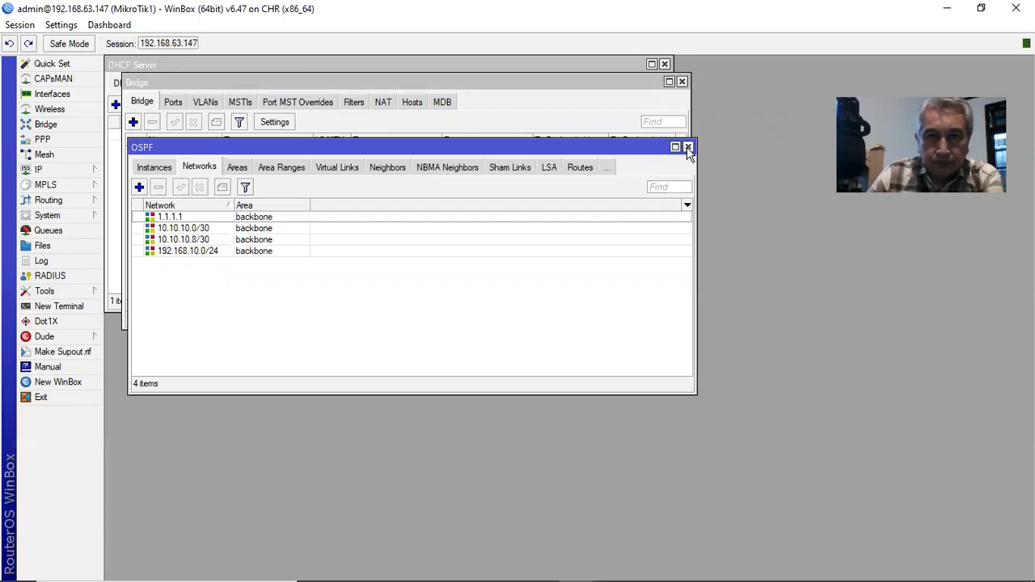
click(687, 147)
drag(415, 88, 428, 134)
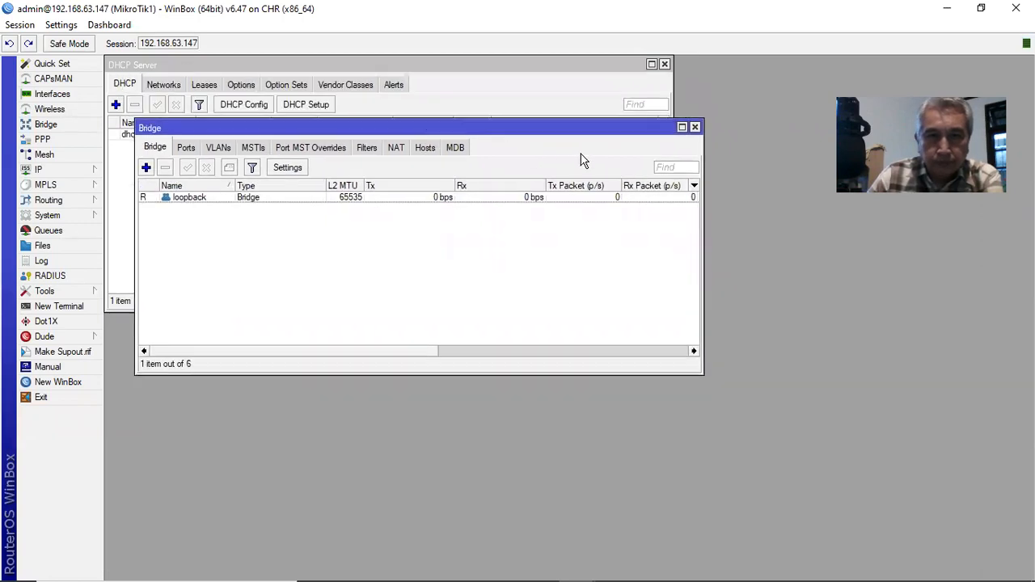
drag(319, 69, 307, 136)
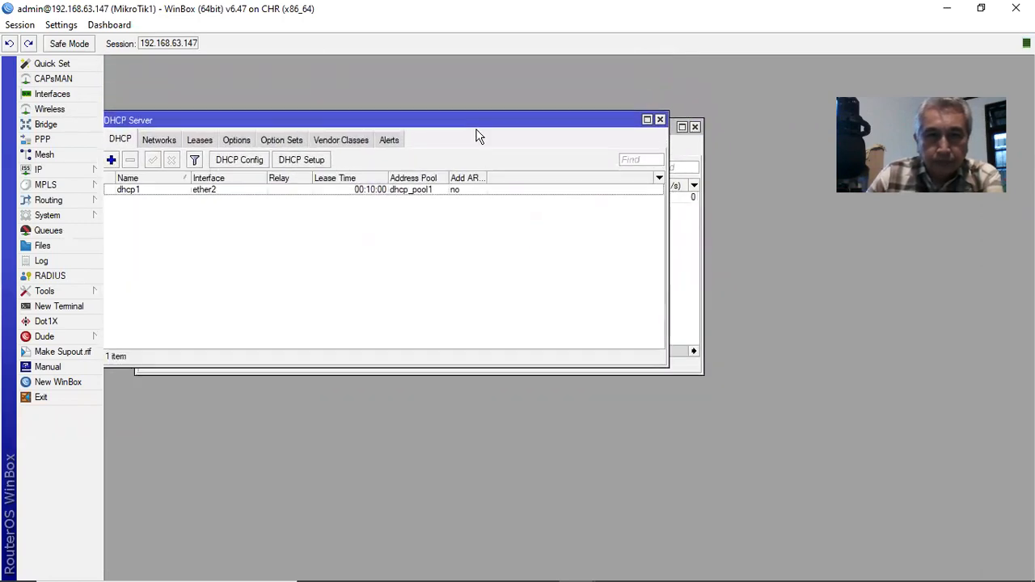
click(661, 121)
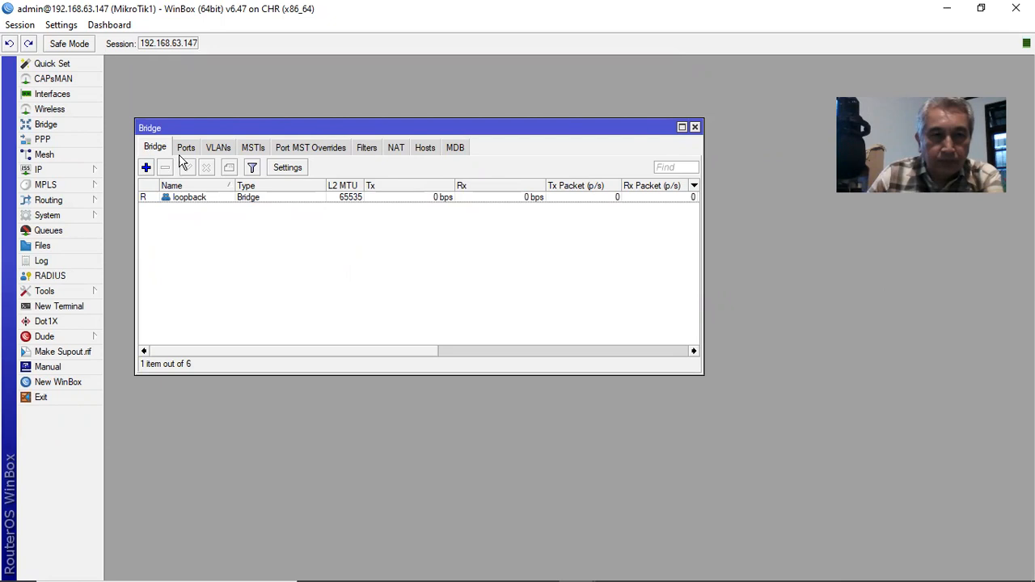
Review the general settings of the loopback bridge interface and close them without changes.
double_click(212, 199)
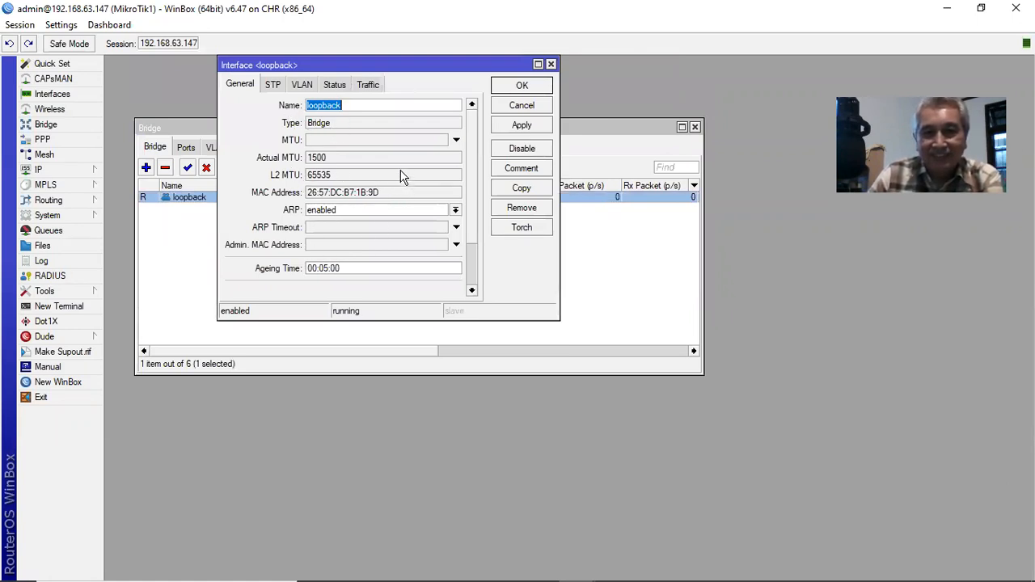
click(513, 106)
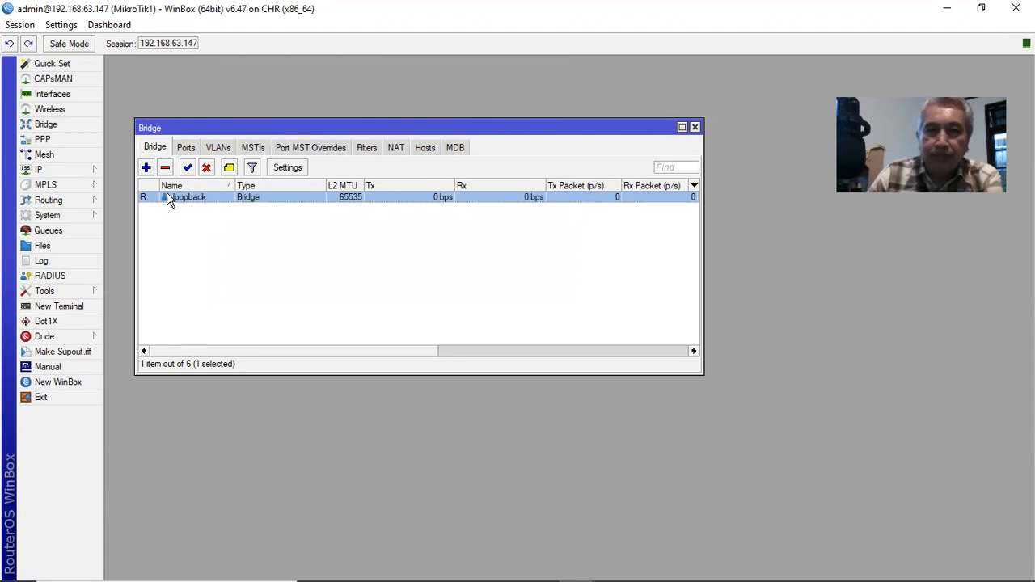
click(73, 172)
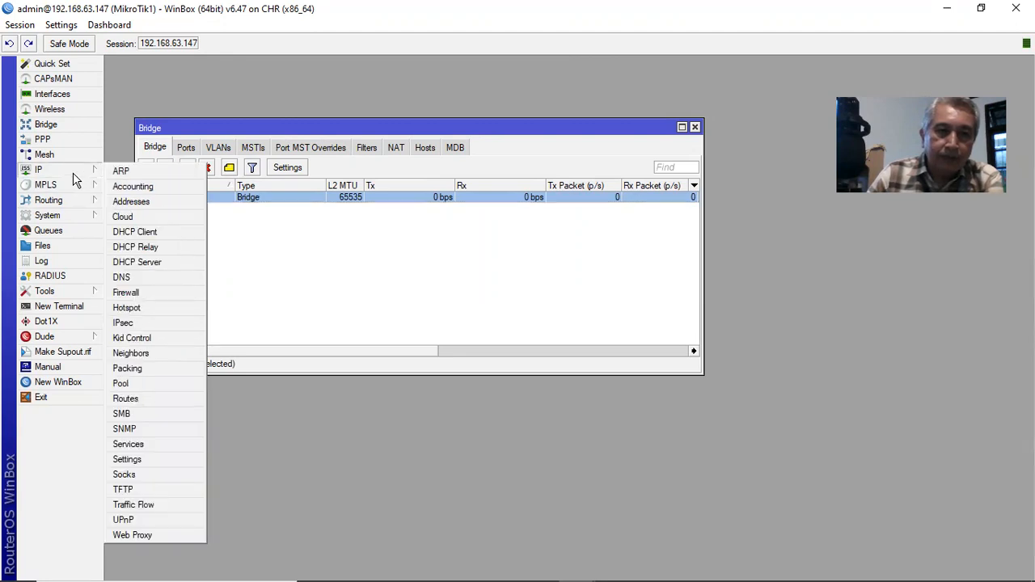
click(269, 230)
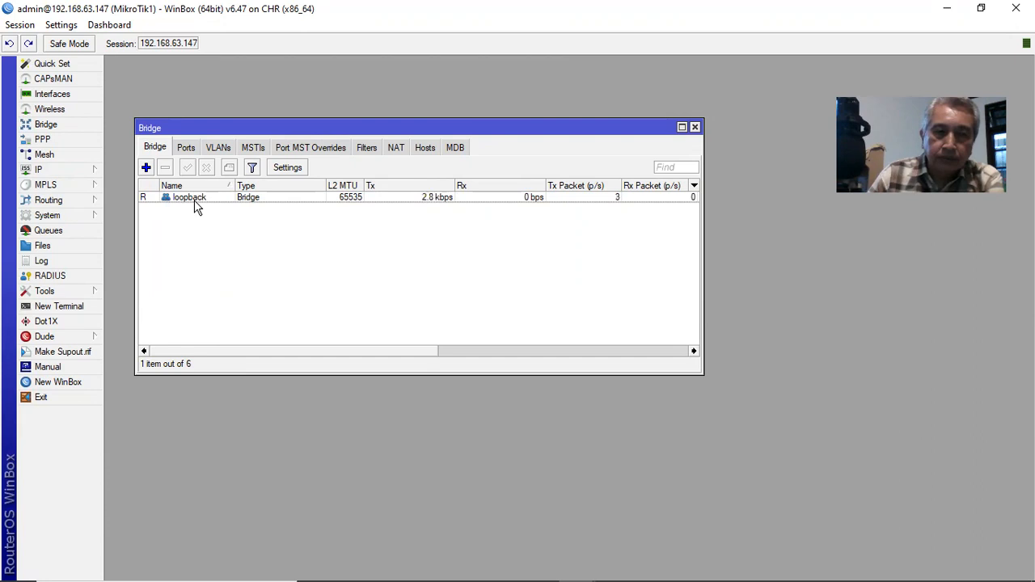
Review the router's IP address list and the 1.1.1.1 entry assigned to loopback, leaving both unchanged.
click(71, 175)
click(134, 202)
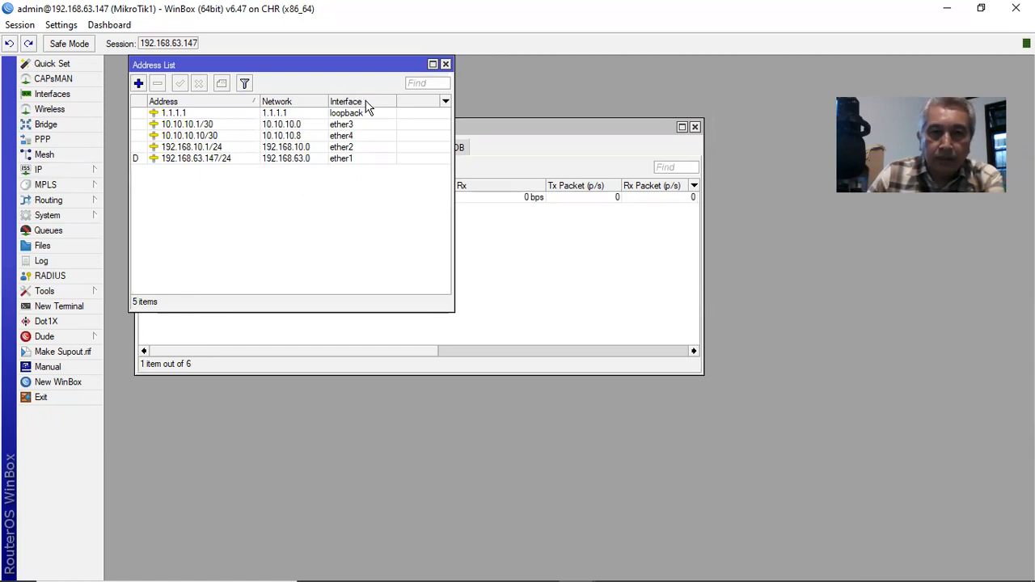
double_click(221, 114)
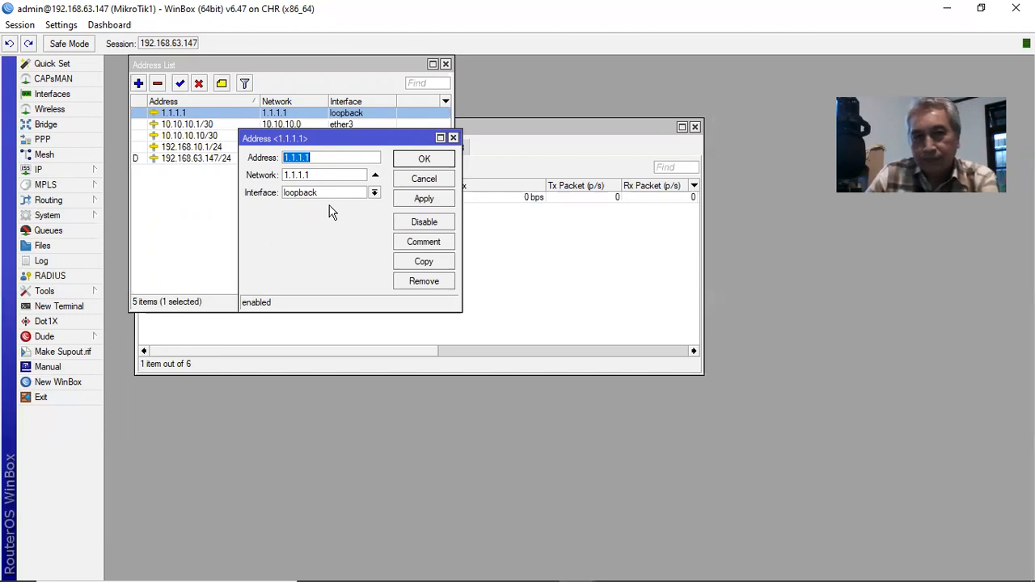
click(410, 185)
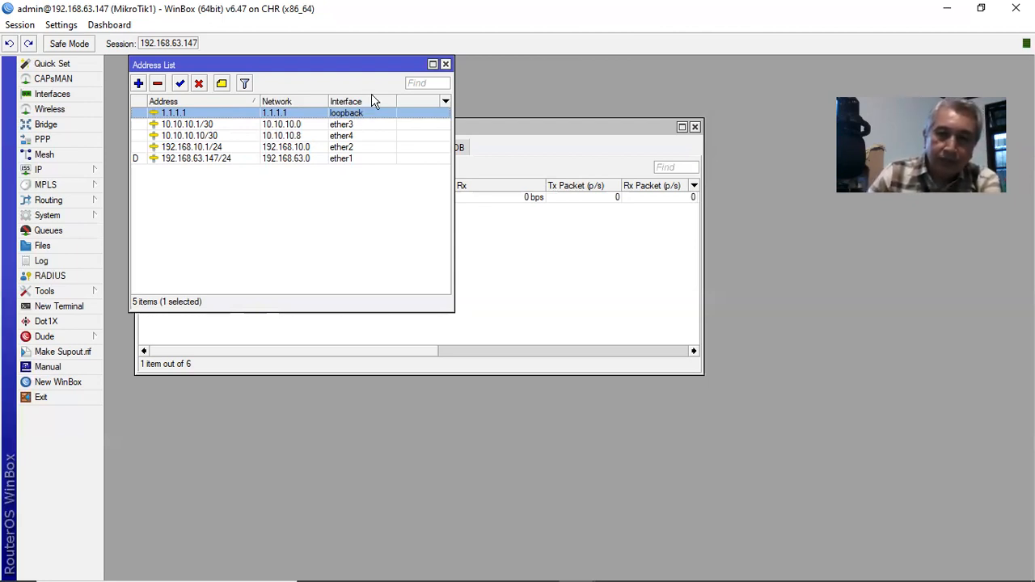
click(445, 63)
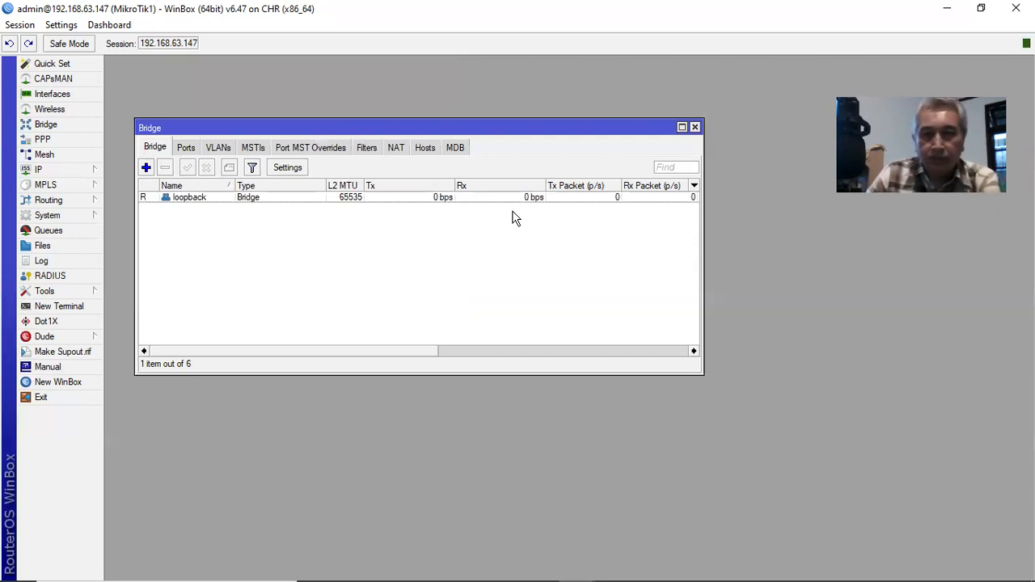
Examine MikroTikCHR6.47-1 in the GNS3 topology and return to the MikroTik1 WinBox session.
mouse_move(409, 576)
click(465, 567)
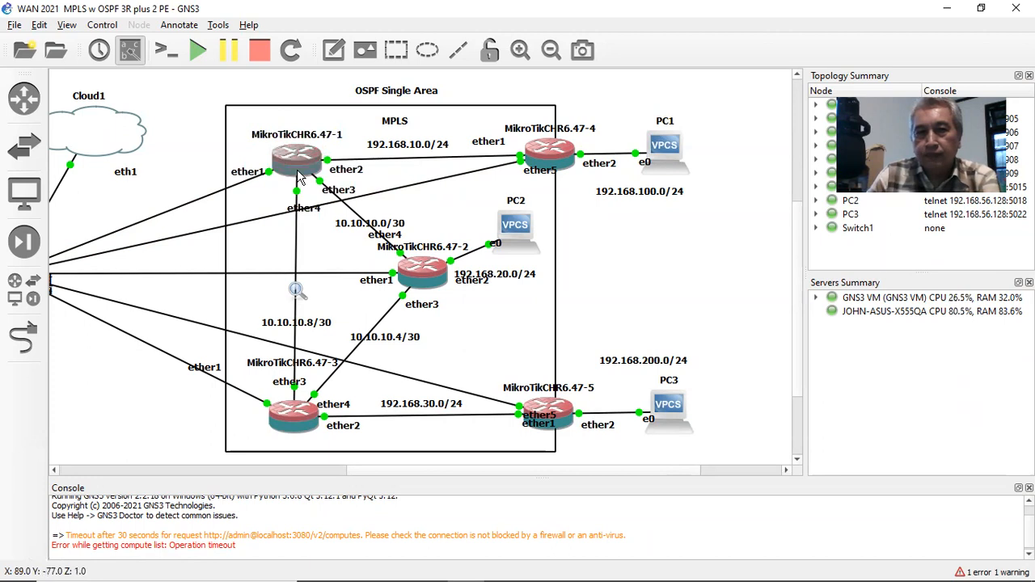
mouse_move(506, 575)
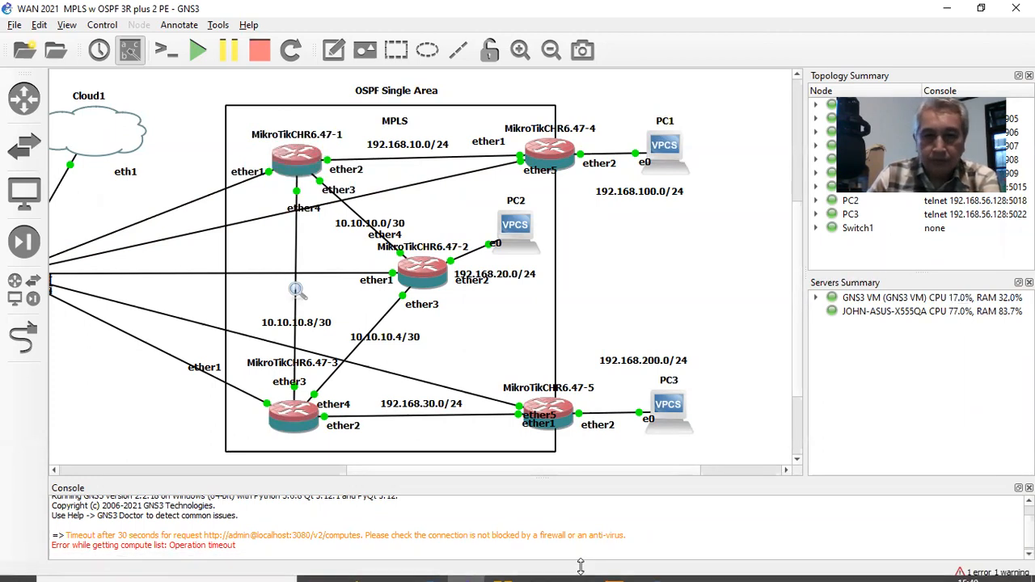
mouse_move(579, 566)
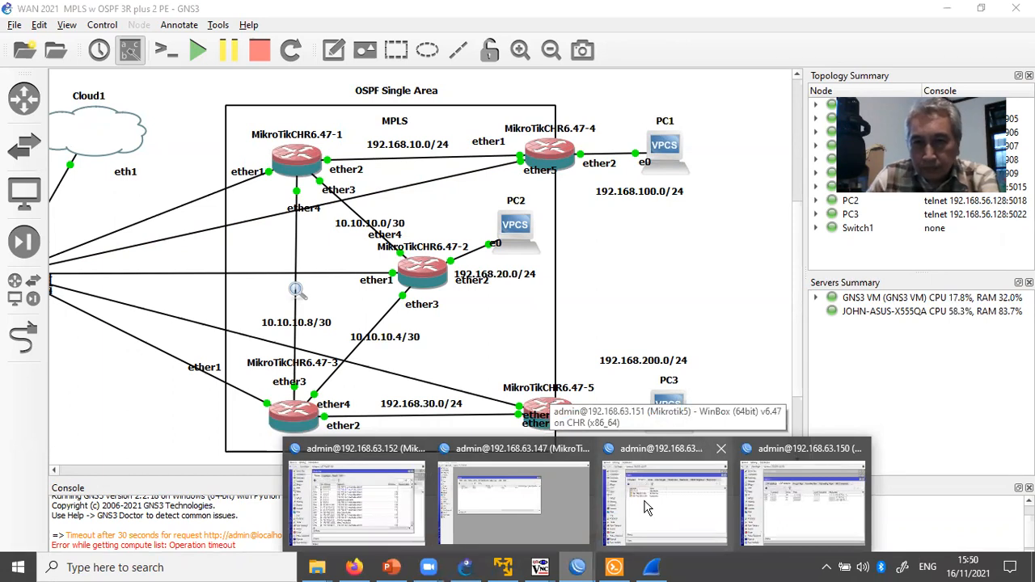
click(534, 505)
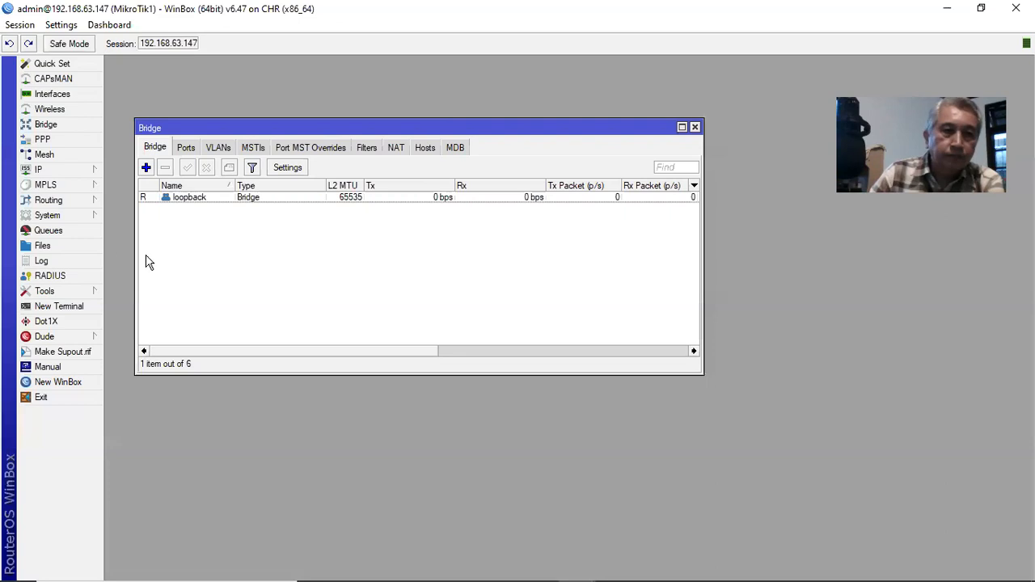
Review the OSPF networks advertised by MikroTik1 and its list of OSPF neighbors.
click(69, 169)
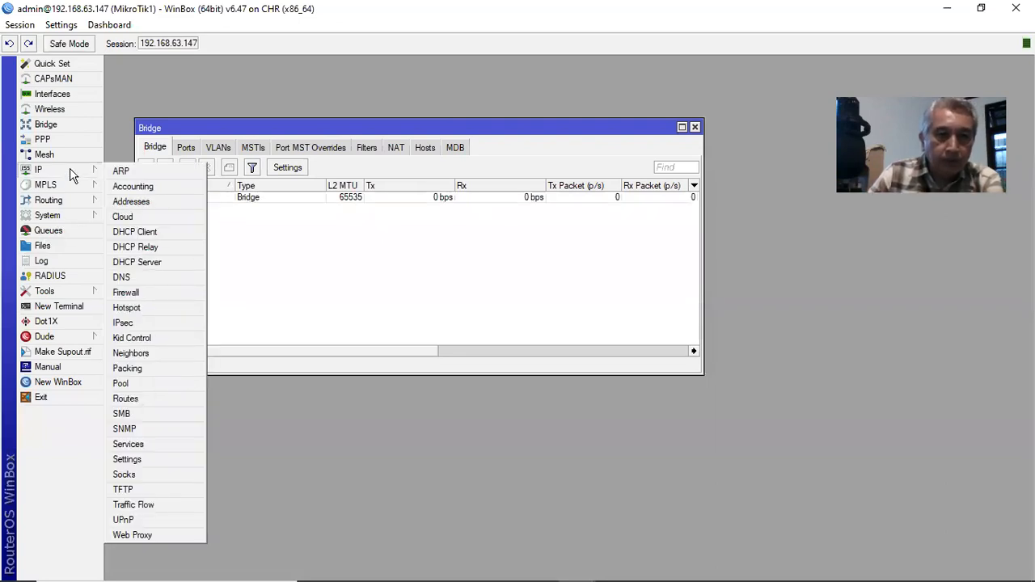
click(68, 202)
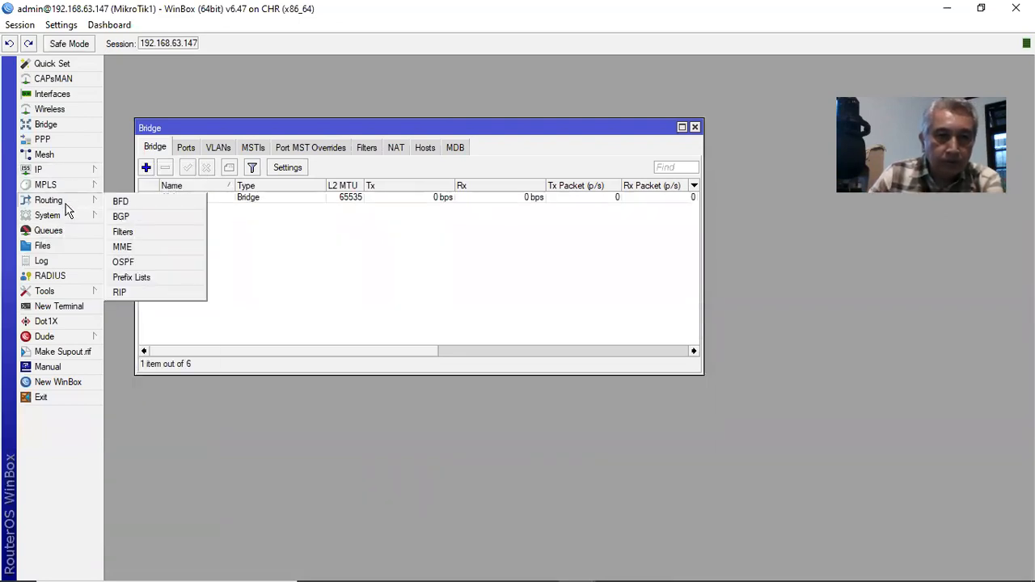
click(141, 261)
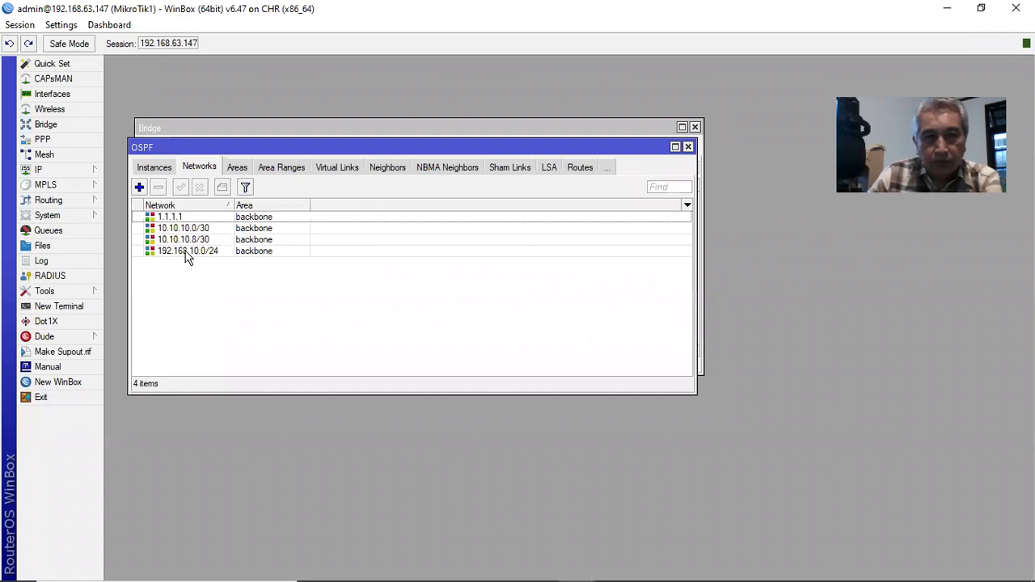
mouse_move(205, 257)
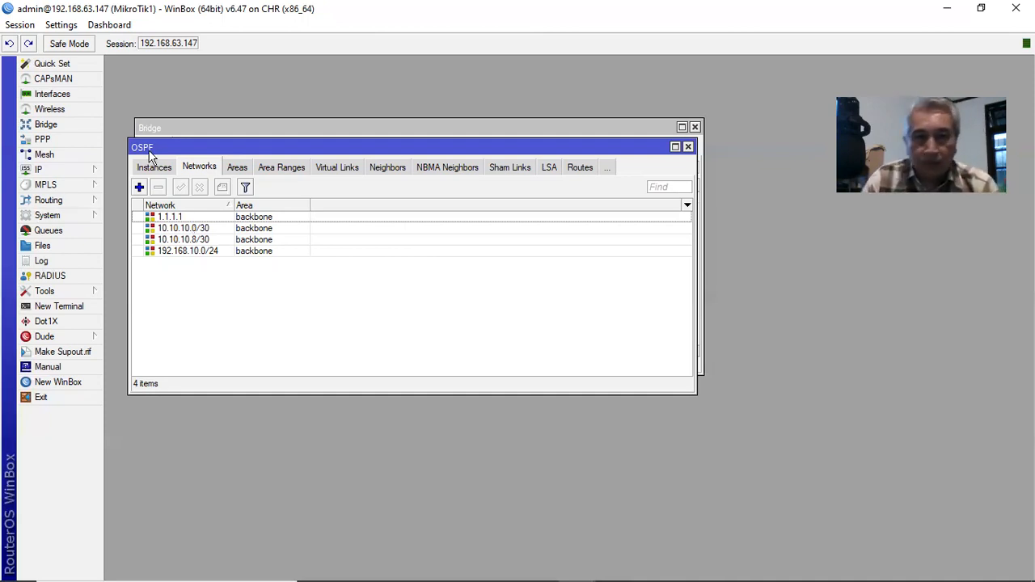
click(383, 169)
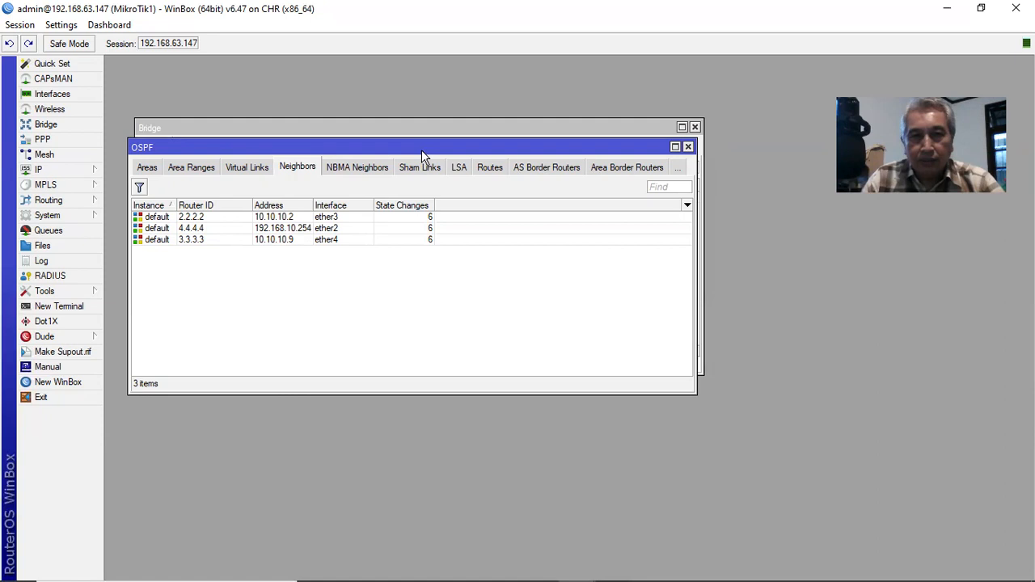
drag(421, 148, 434, 201)
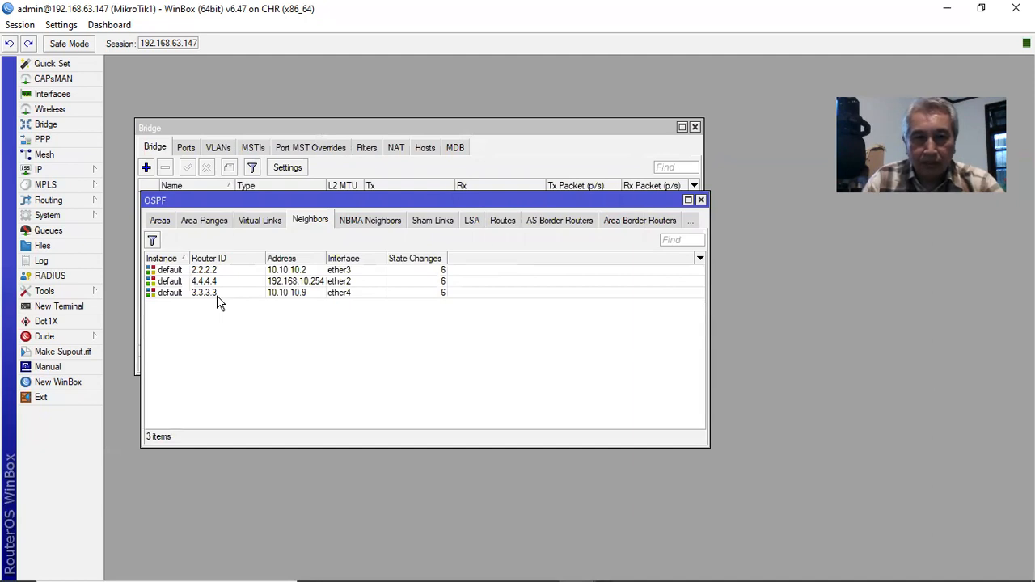
Compare MikroTik1's OSPF neighbors with the router links in the GNS3 topology and return to its WinBox session.
mouse_move(378, 576)
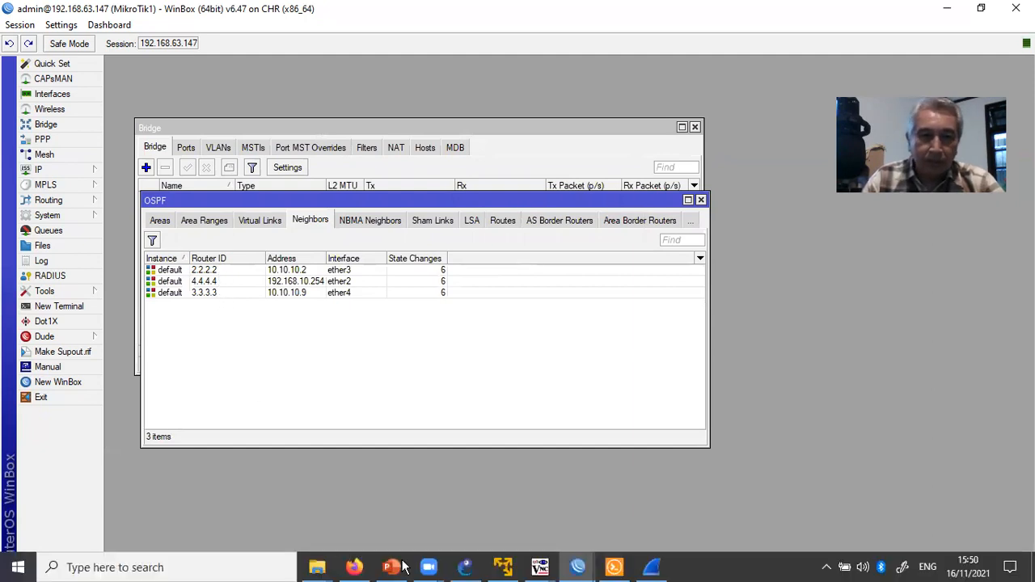
click(465, 567)
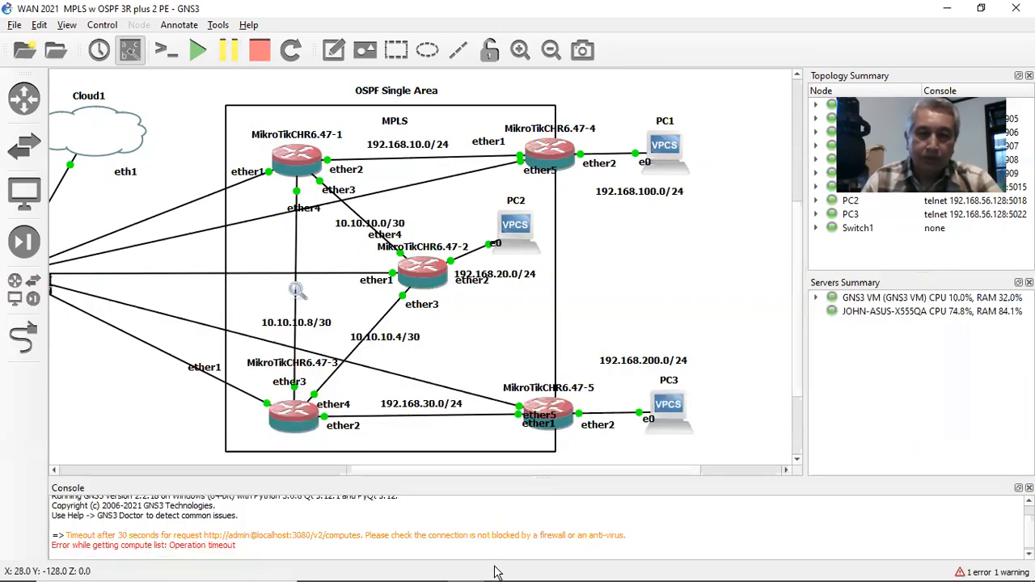
mouse_move(499, 577)
click(577, 568)
mouse_move(577, 568)
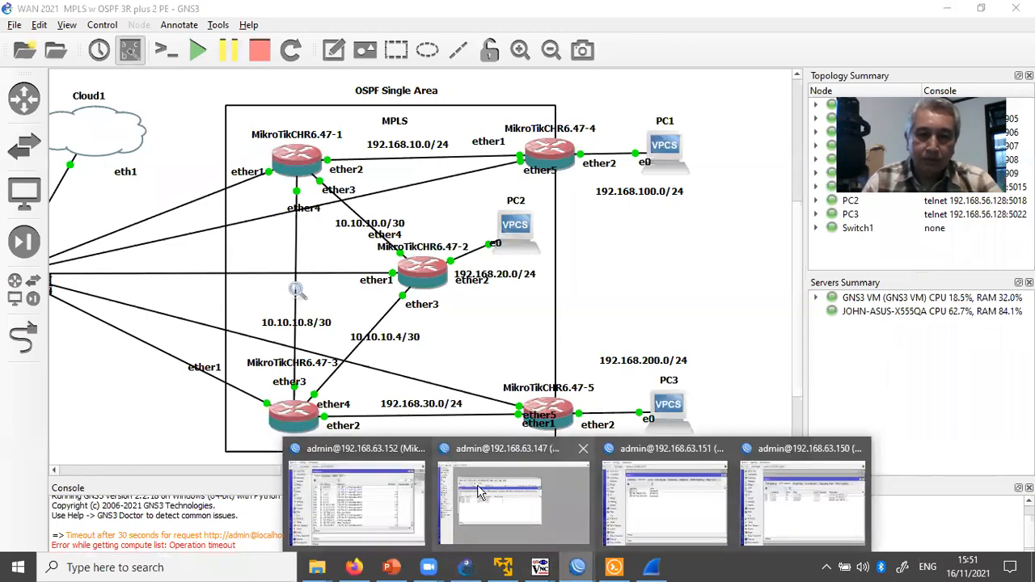
click(477, 484)
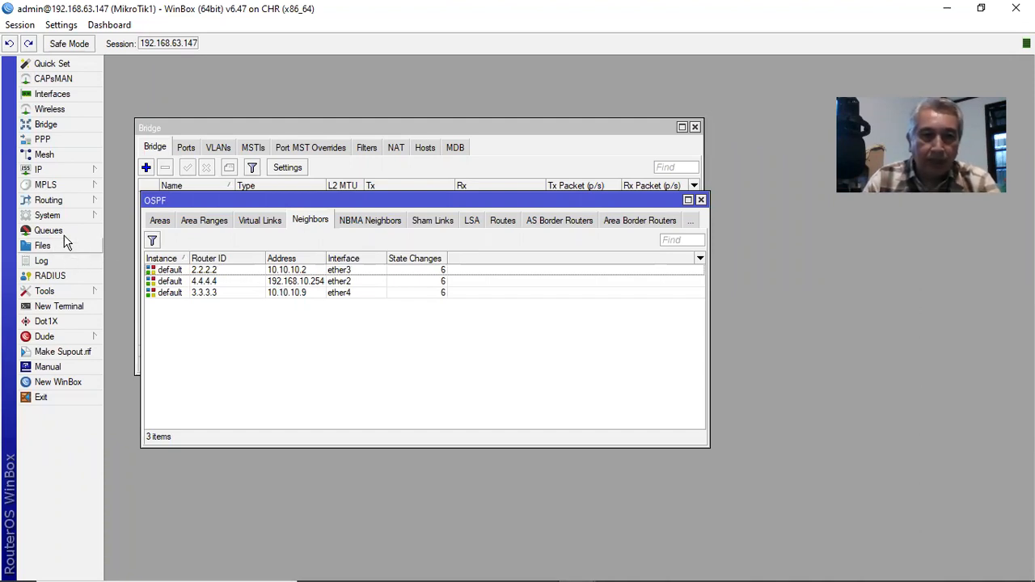
Open MikroTik1's IP route list to examine the connected and OSPF-learned routes.
click(61, 174)
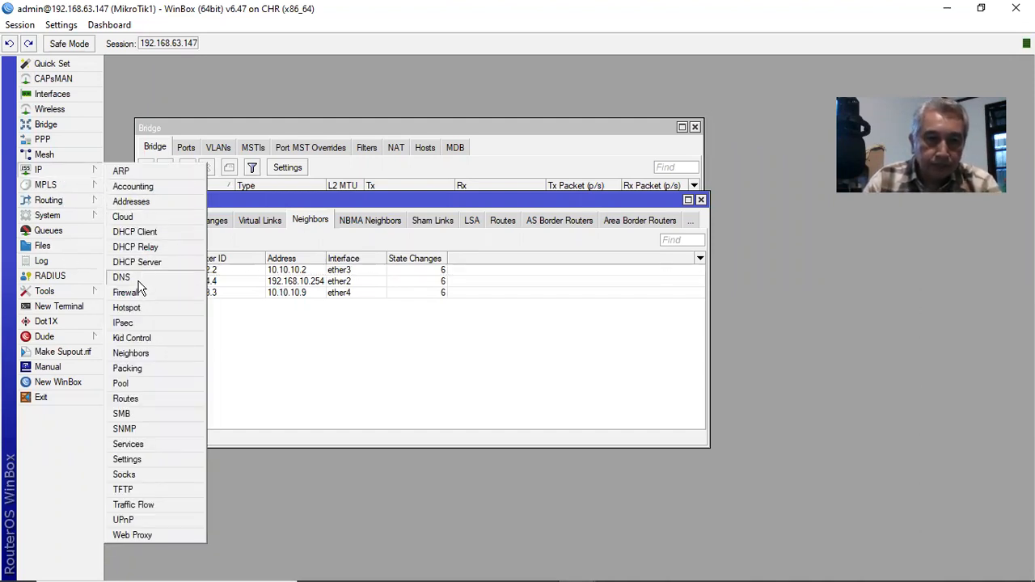
click(129, 400)
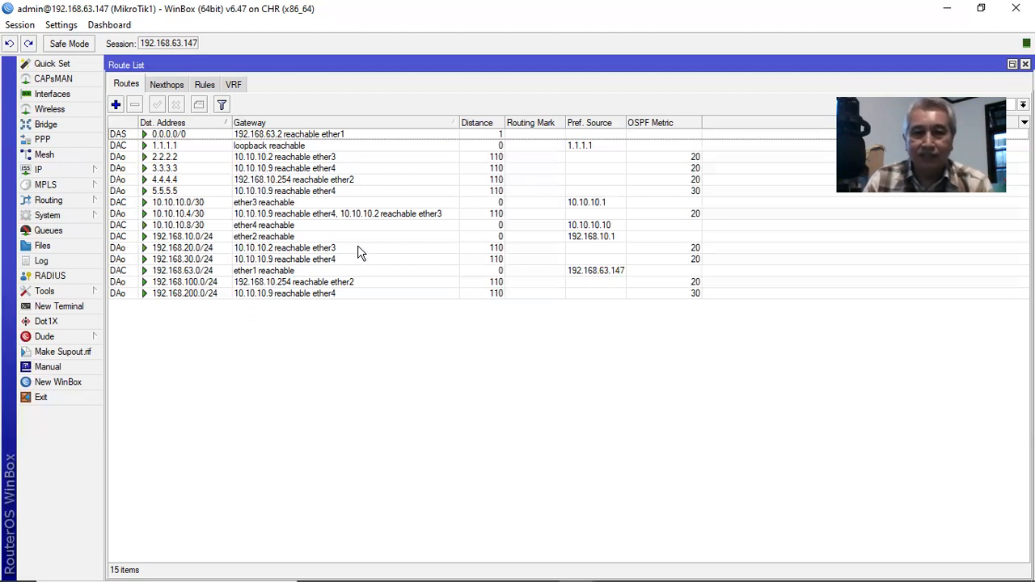
mouse_move(476, 580)
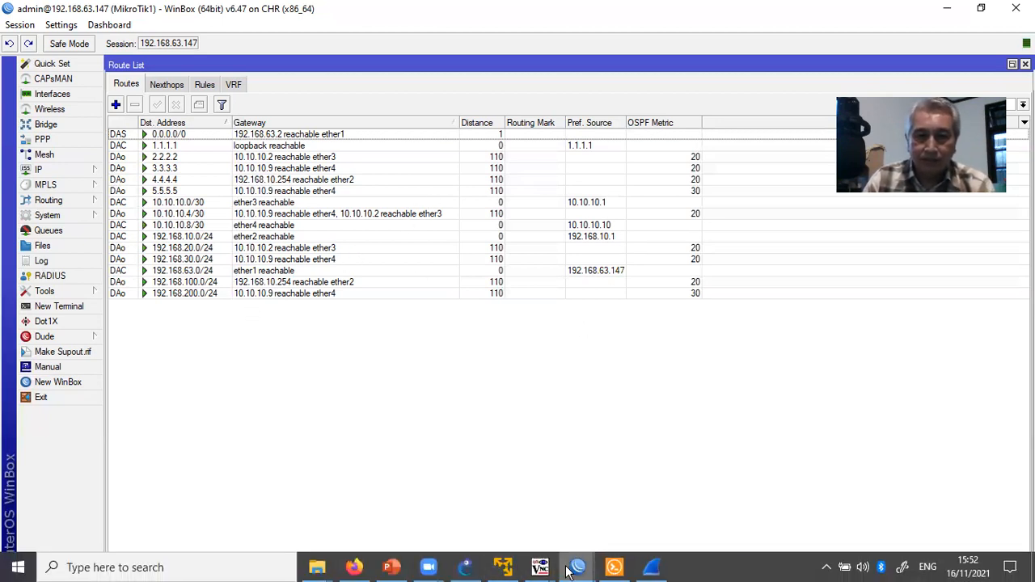
Check the GNS3 topology, switch to the Mikrotik4 WinBox session and examine its IP route list.
click(466, 570)
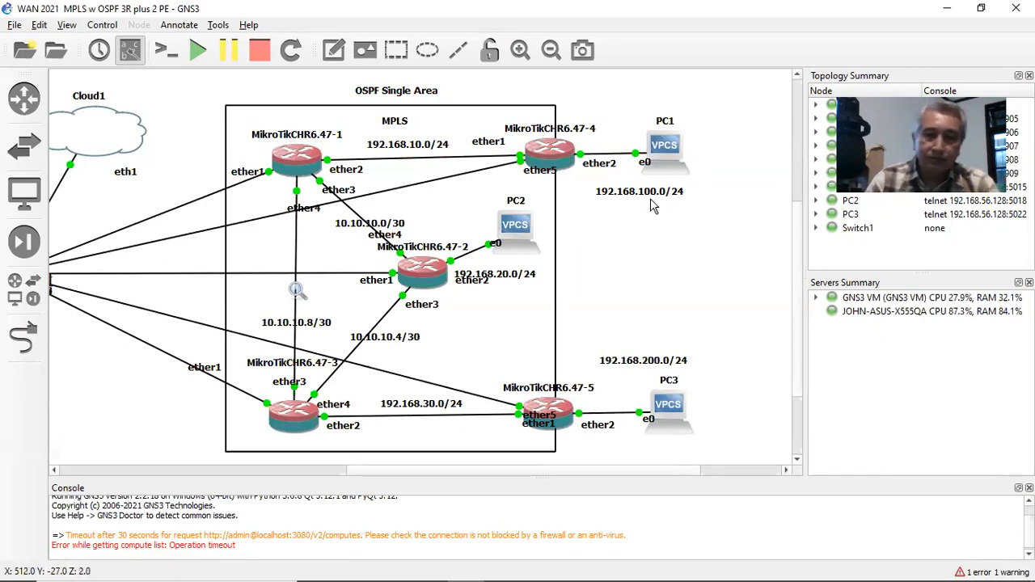
mouse_move(571, 571)
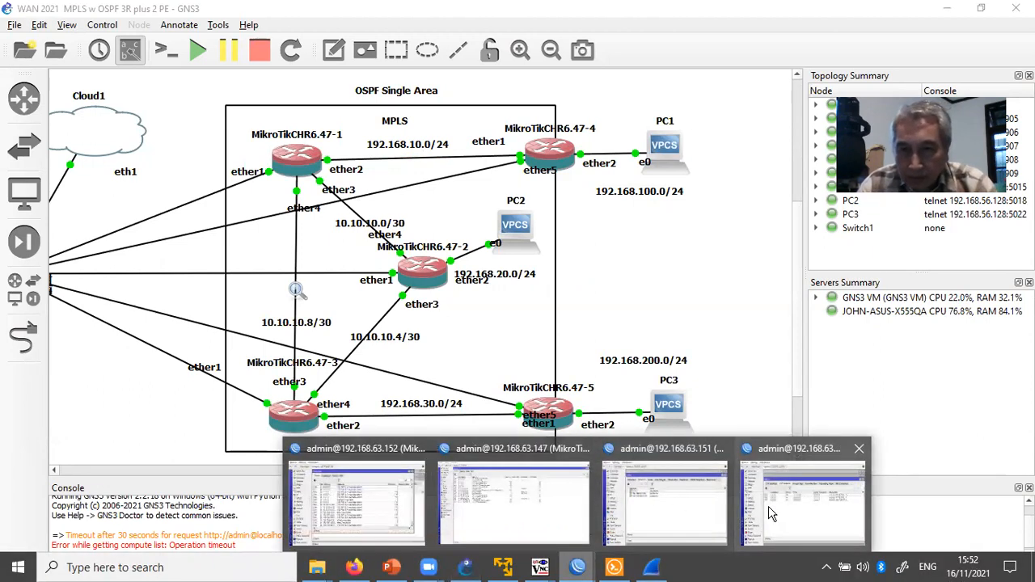
click(367, 488)
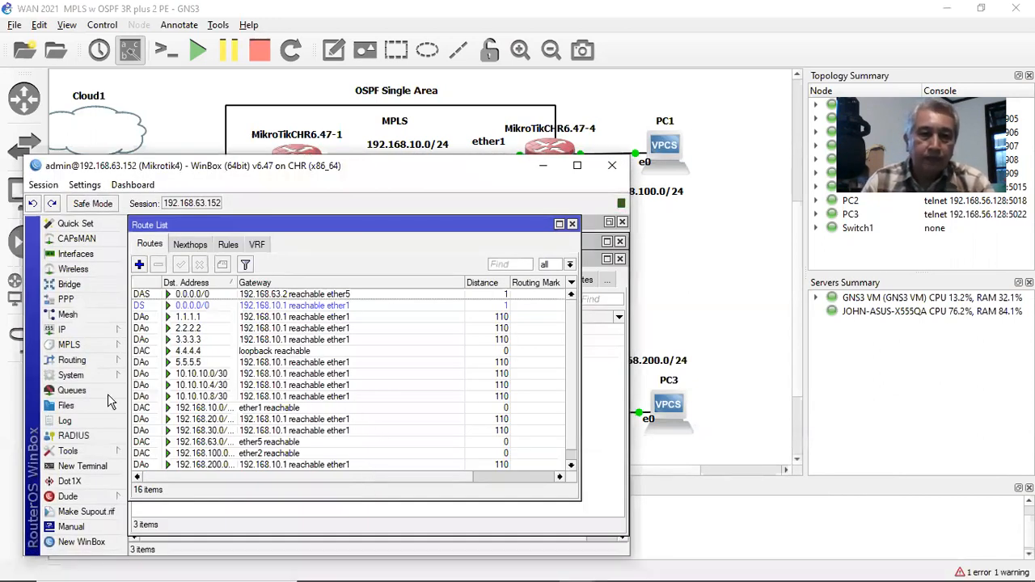
click(73, 331)
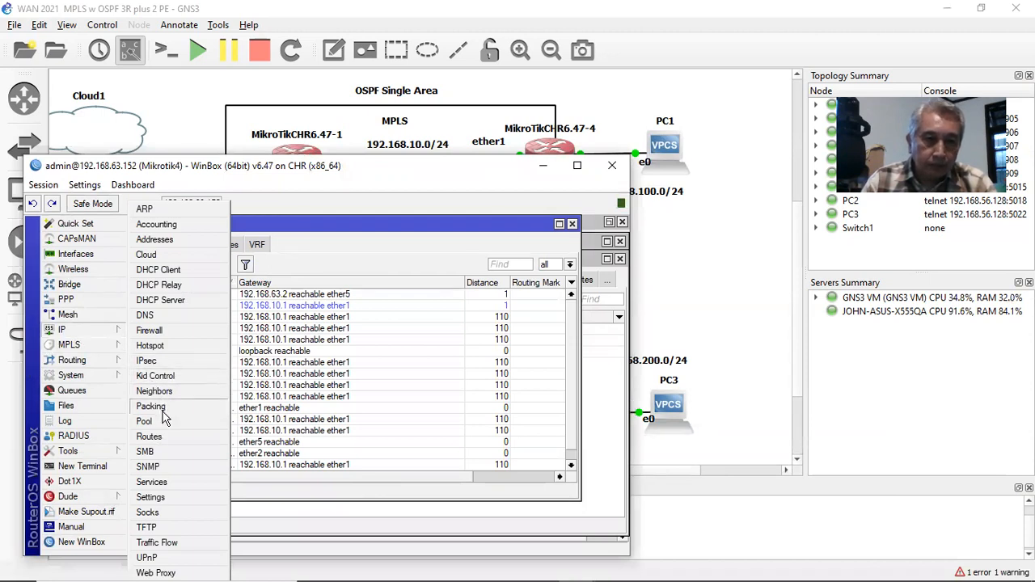
click(149, 437)
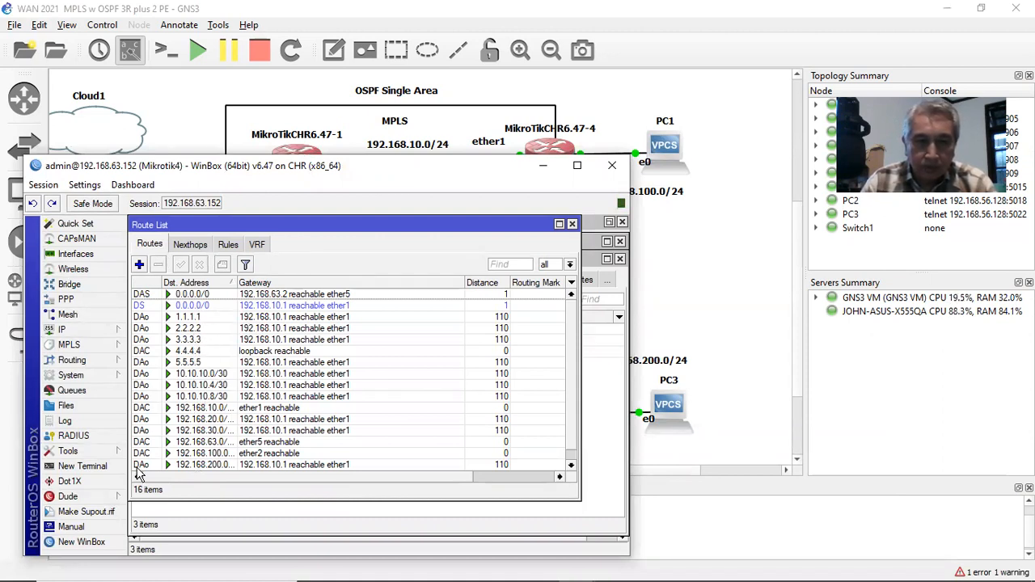
Review Mikrotik4's OSPF networks against the GNS3 topology, moving its WinBox window aside and minimizing it.
click(85, 362)
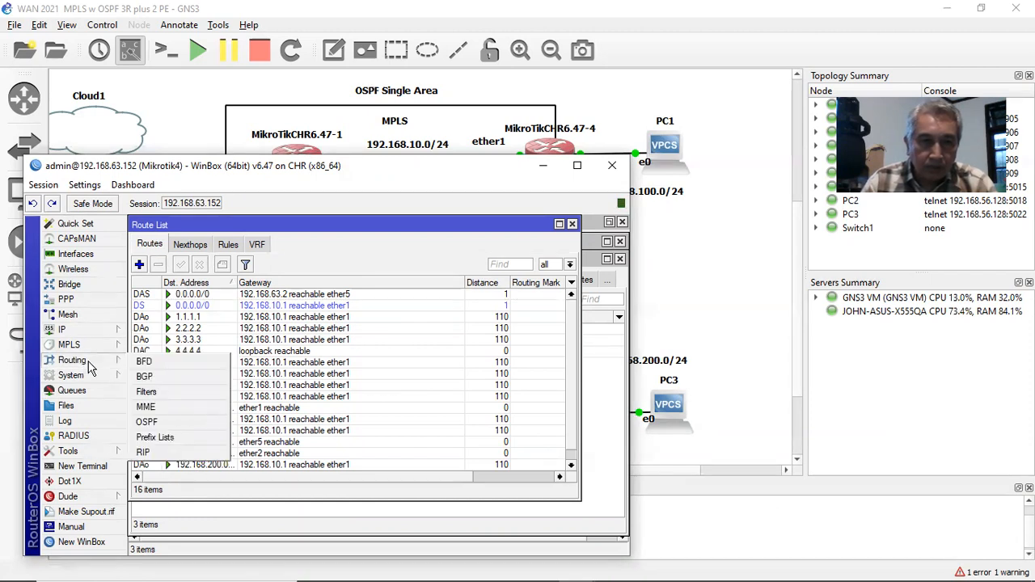
click(163, 422)
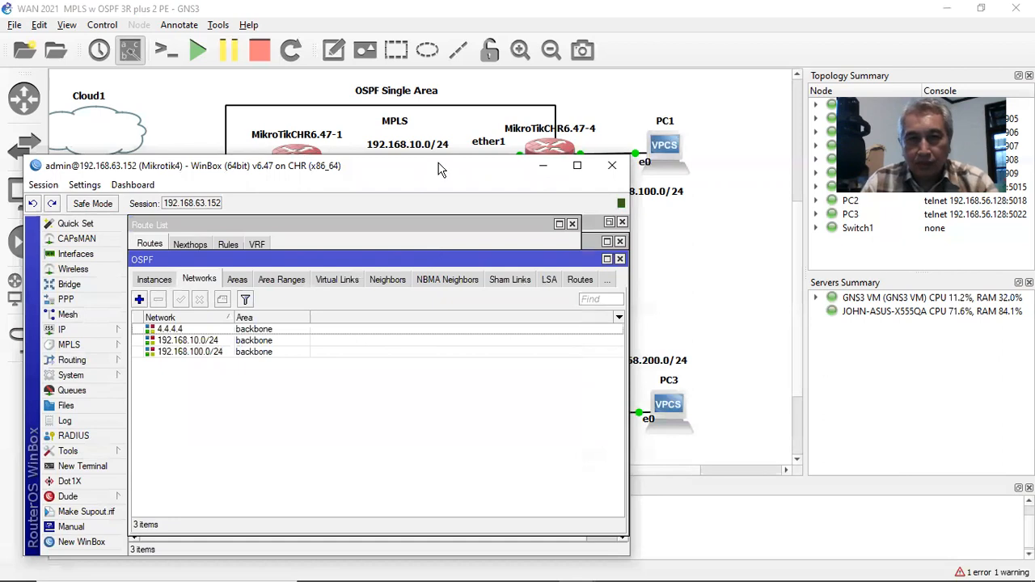
drag(441, 176, 449, 247)
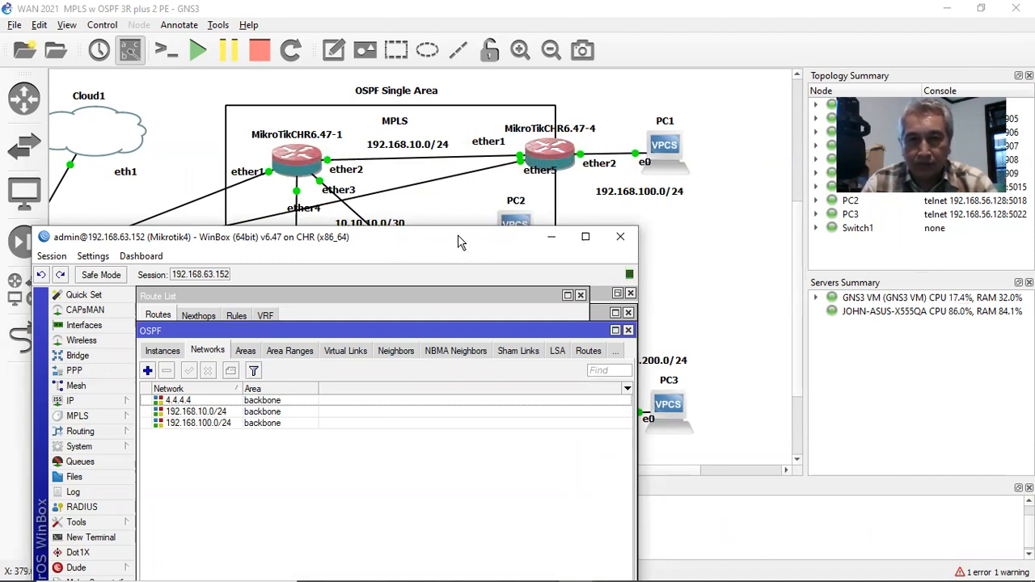
drag(453, 233, 476, 190)
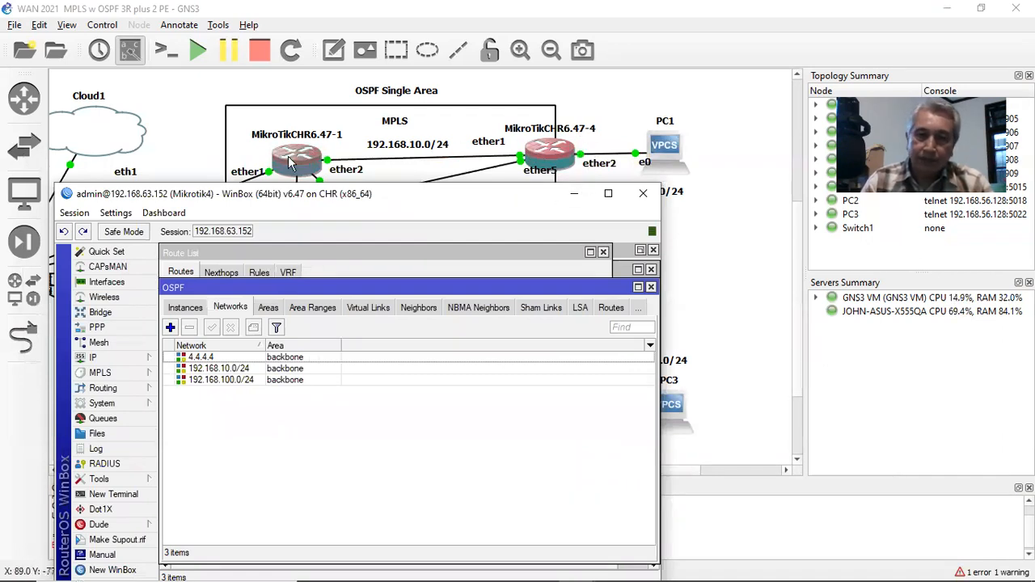
click(573, 200)
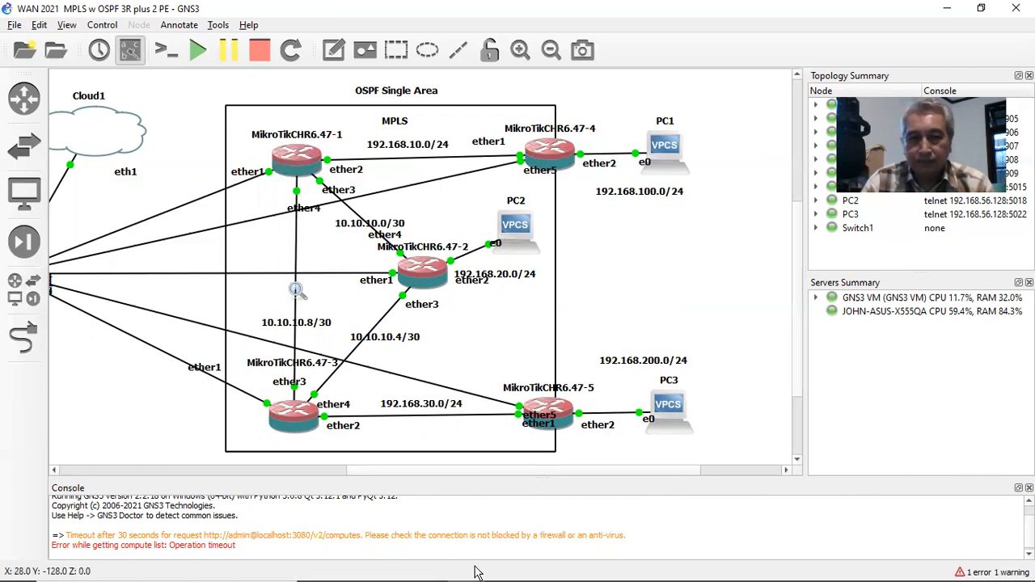
Switch to the Mikrotik5 WinBox session and review its OSPF networks.
mouse_move(580, 570)
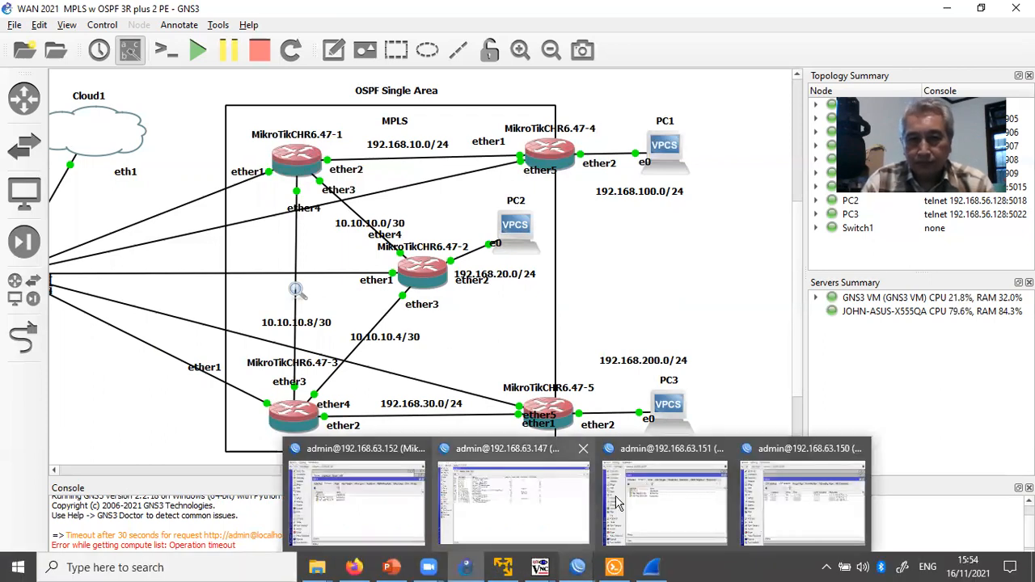
click(647, 497)
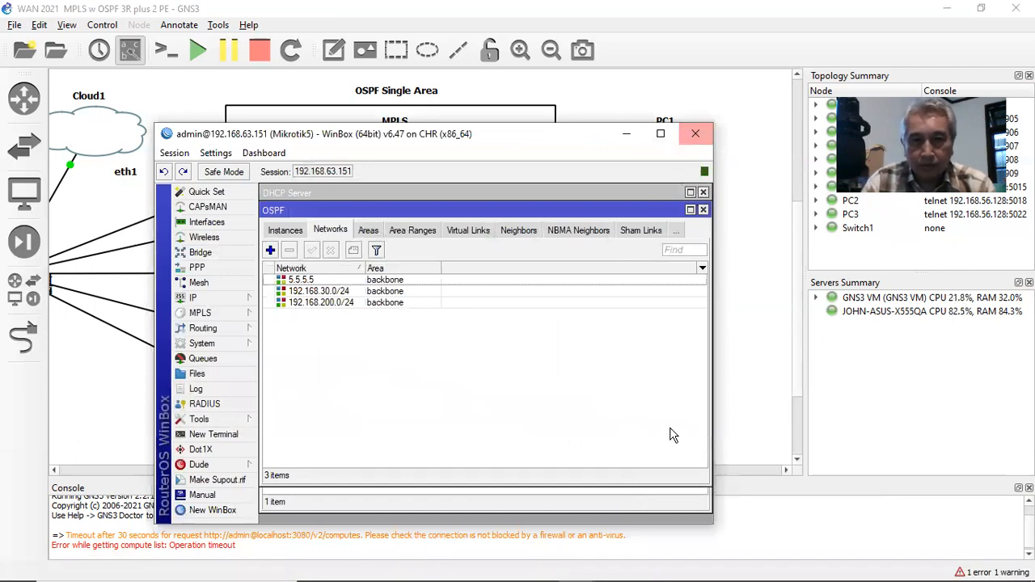
mouse_move(625, 572)
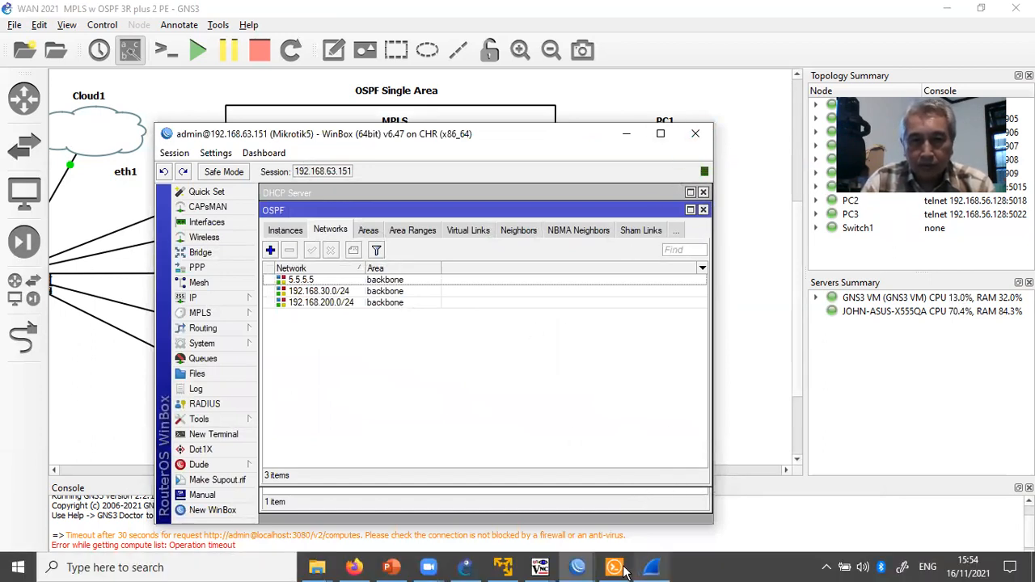
Return to the MikroTik1 WinBox session and examine its MPLS LDP interfaces, moving the MPLS window clear of the routes.
click(578, 567)
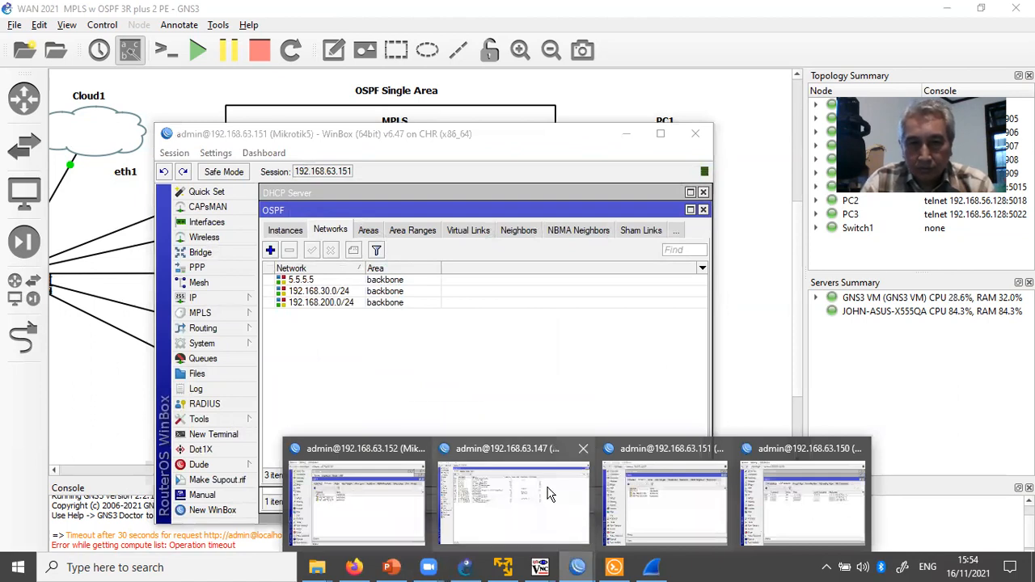
click(549, 494)
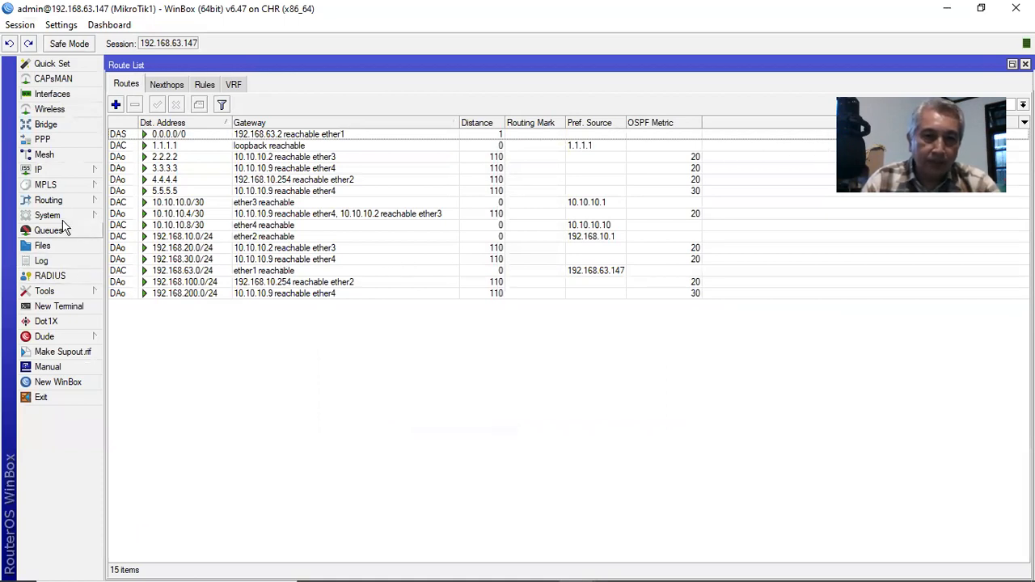
click(52, 186)
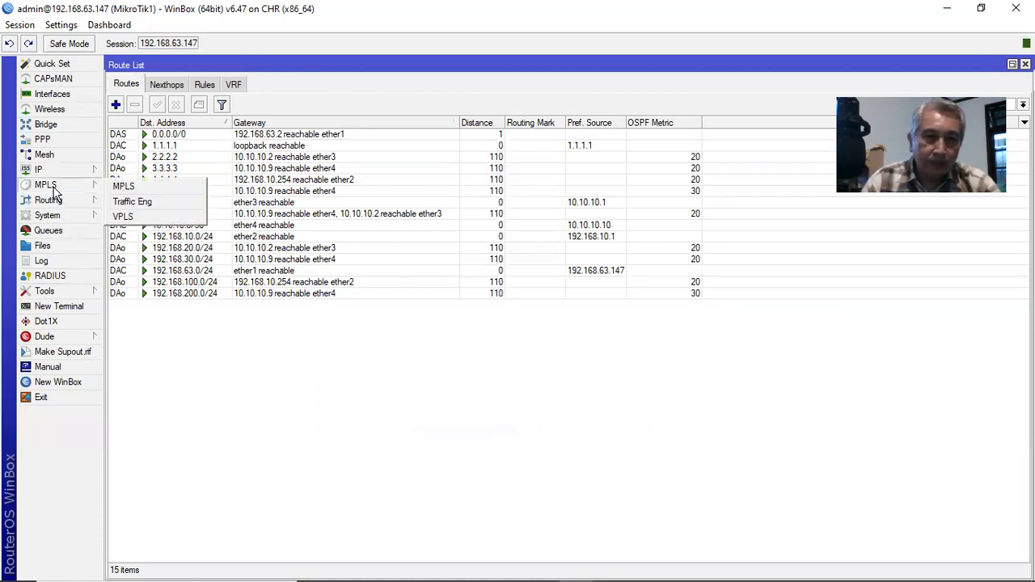
click(129, 188)
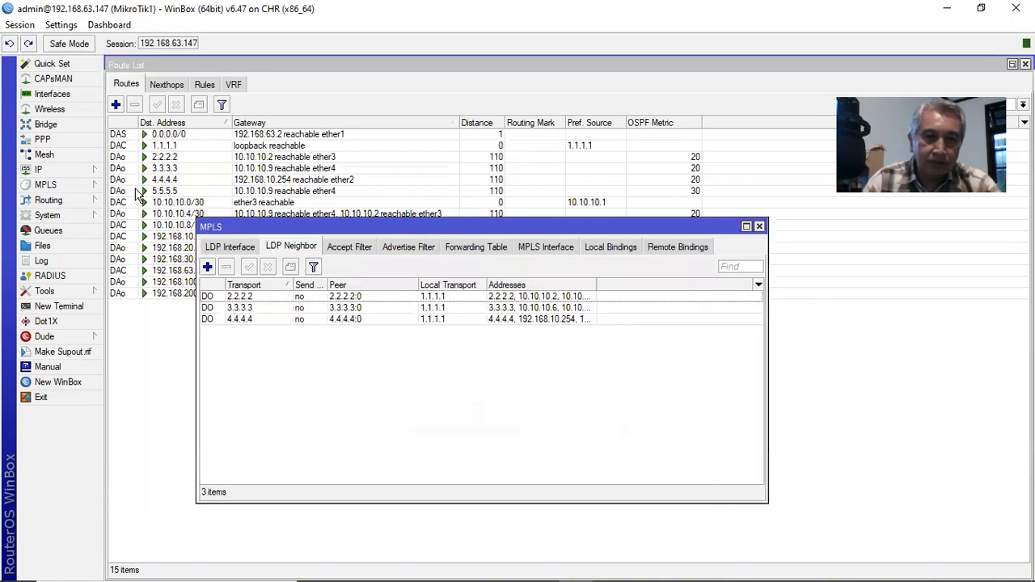
click(231, 248)
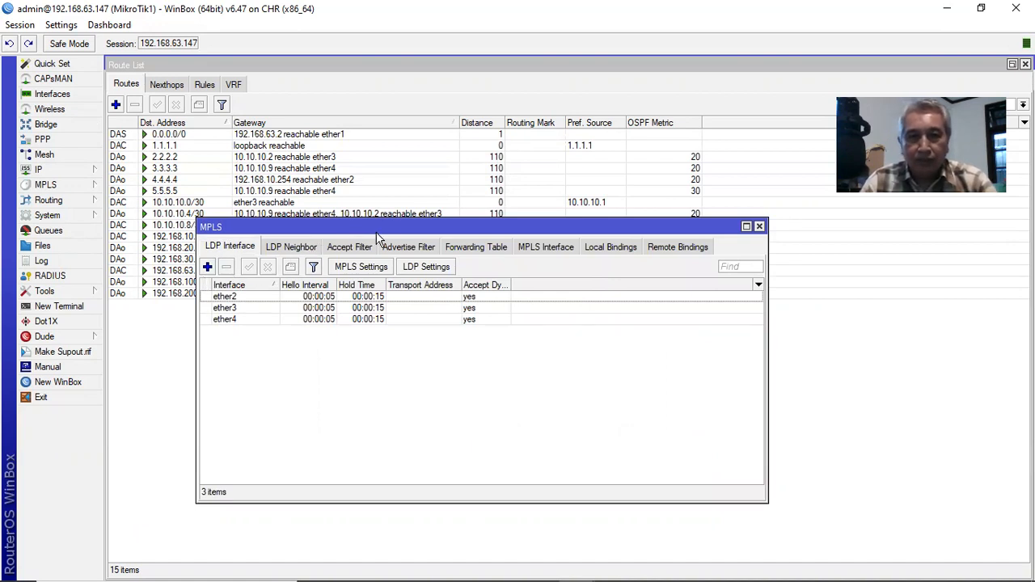
drag(395, 229, 397, 300)
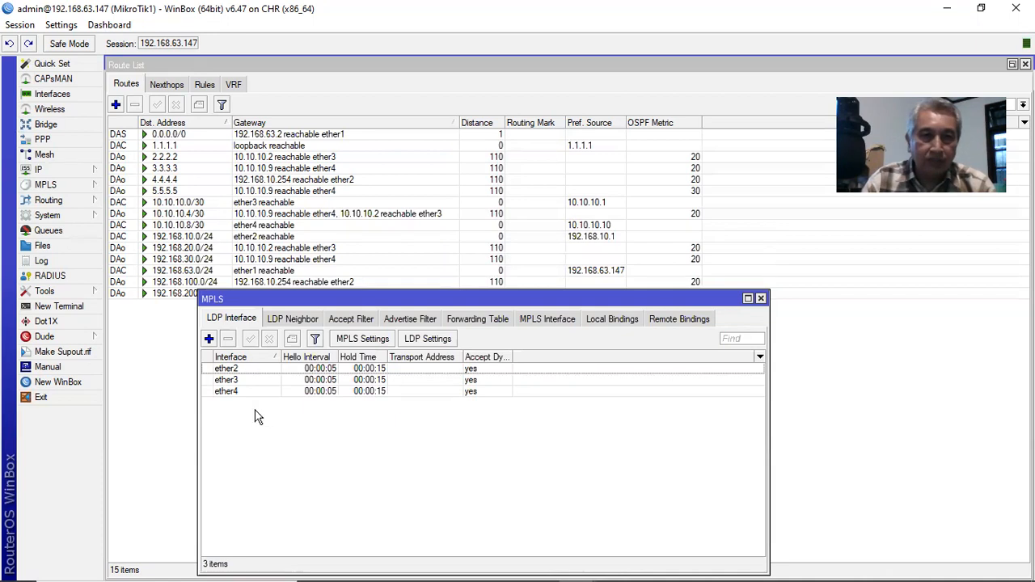
Compare MikroTik1's LDP interfaces with its ether2, ether3 and ether4 links in the GNS3 topology and return to its WinBox session.
mouse_move(459, 573)
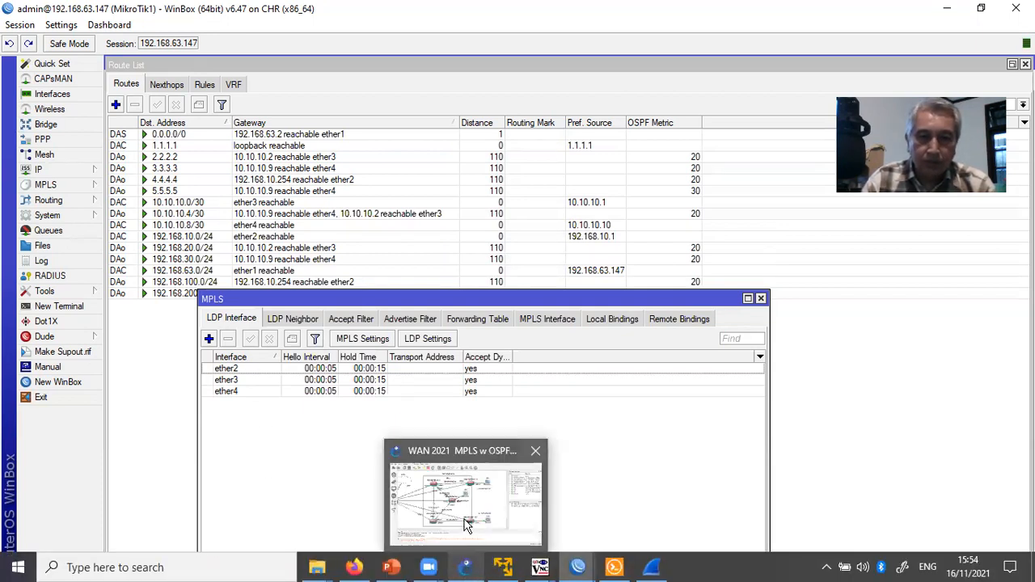
click(467, 526)
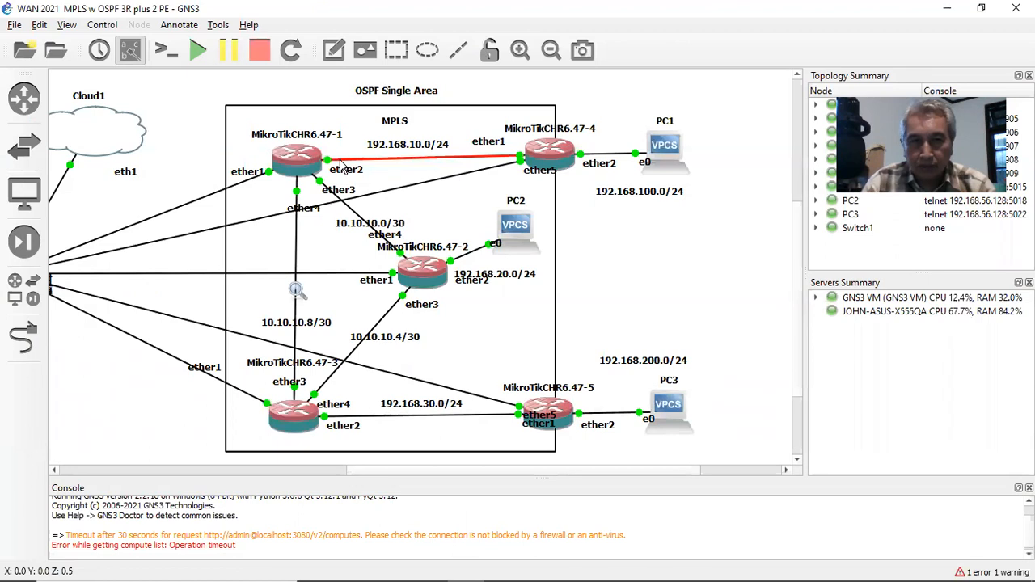
mouse_move(437, 245)
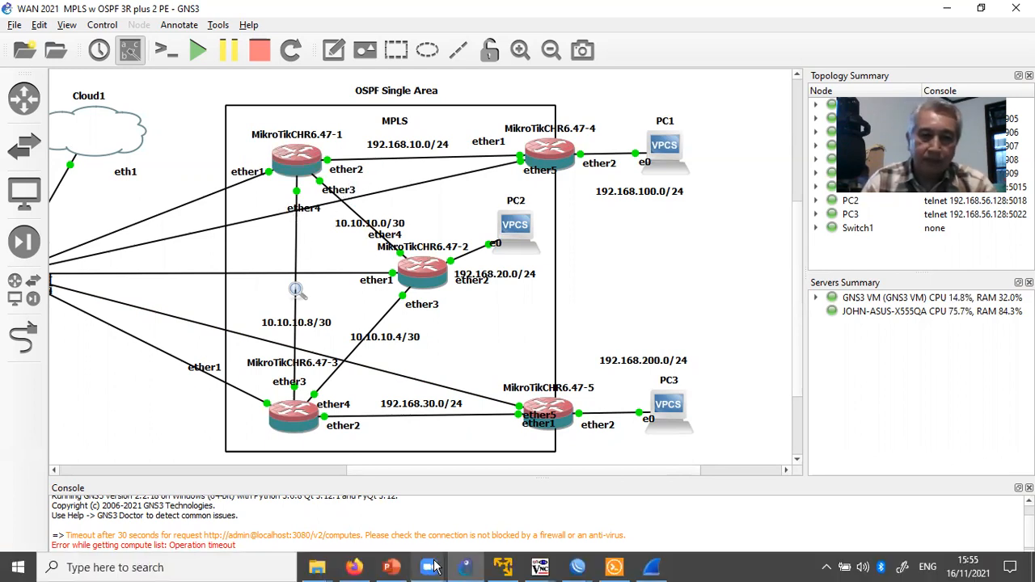
mouse_move(467, 570)
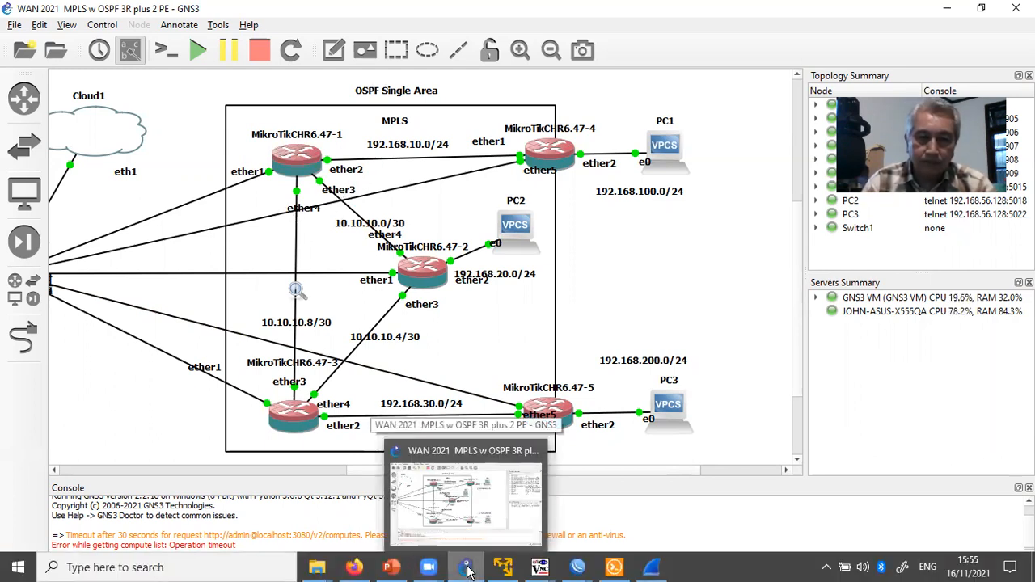
mouse_move(578, 569)
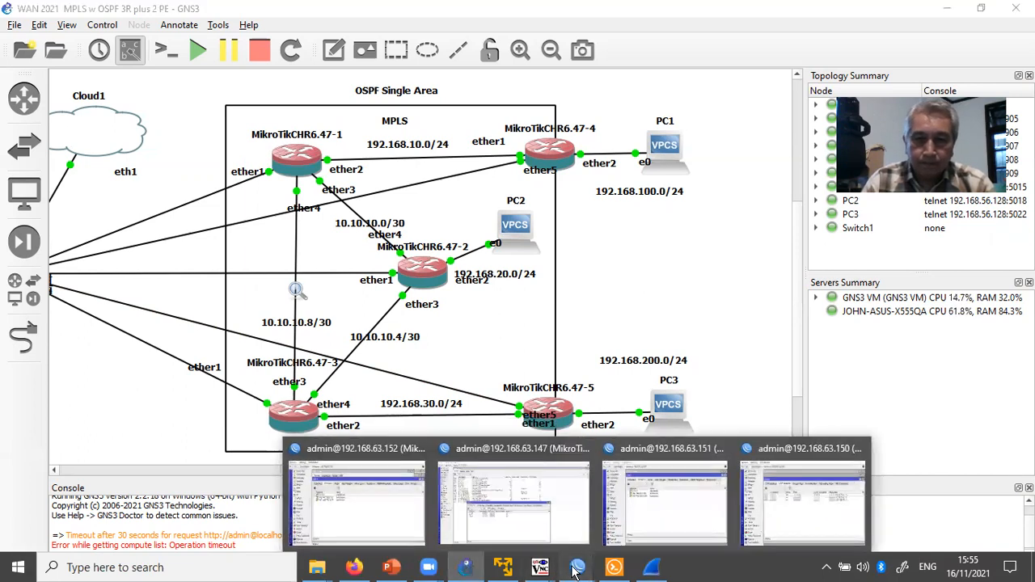
click(533, 509)
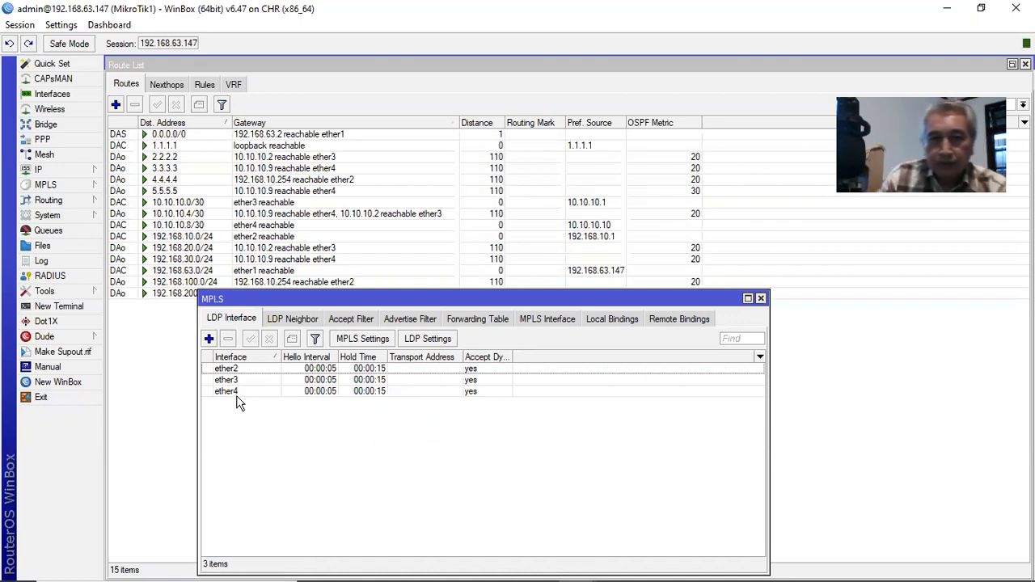
Inspect MikroTik1's LDP settings, including LSR ID and transport address, and return to the GNS3 topology.
click(429, 339)
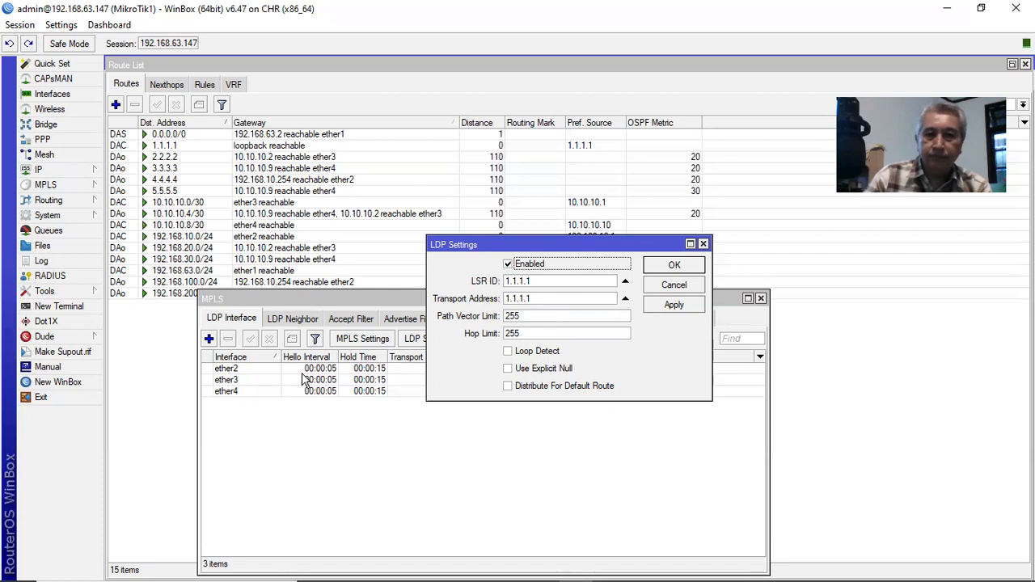
click(703, 244)
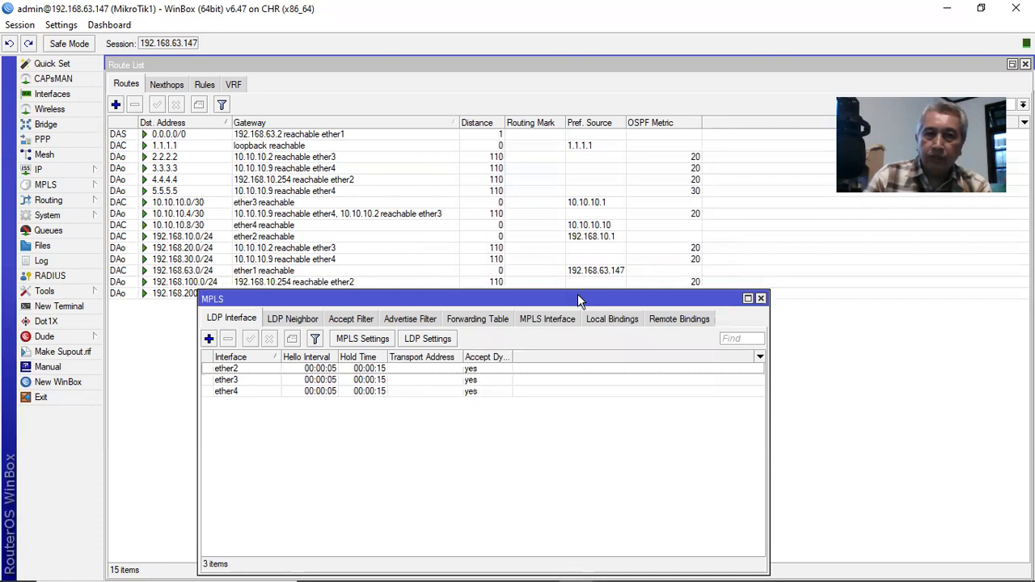
click(953, 11)
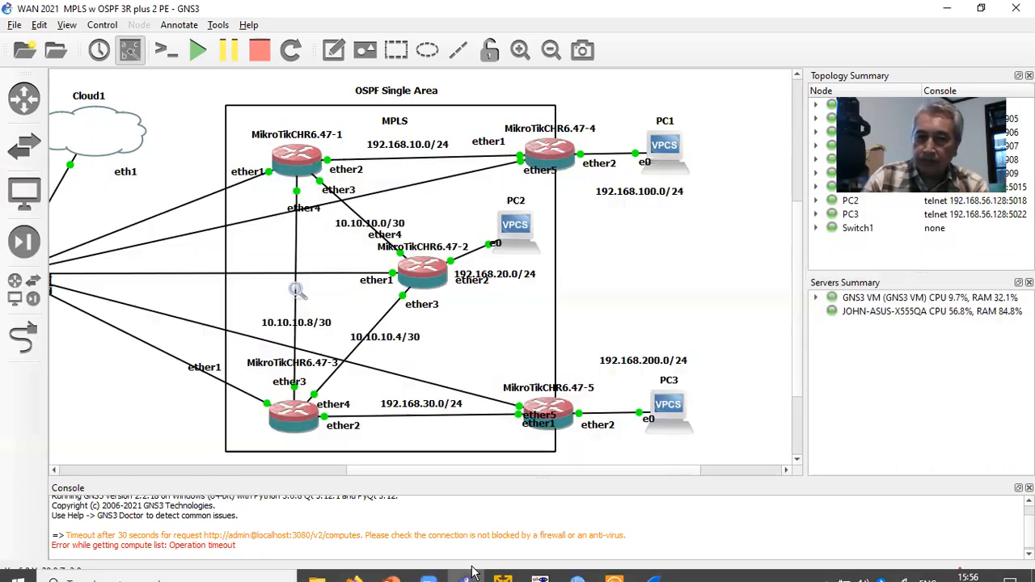
Switch to the Mikrotik4 WinBox session and review its MPLS LDP interfaces and LDP settings.
mouse_move(507, 572)
mouse_move(577, 568)
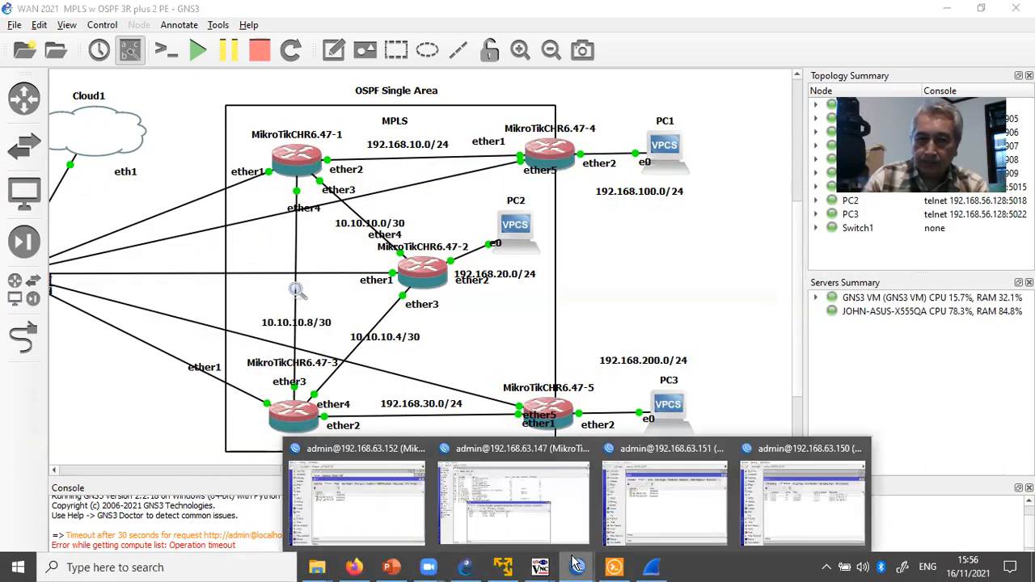
click(387, 501)
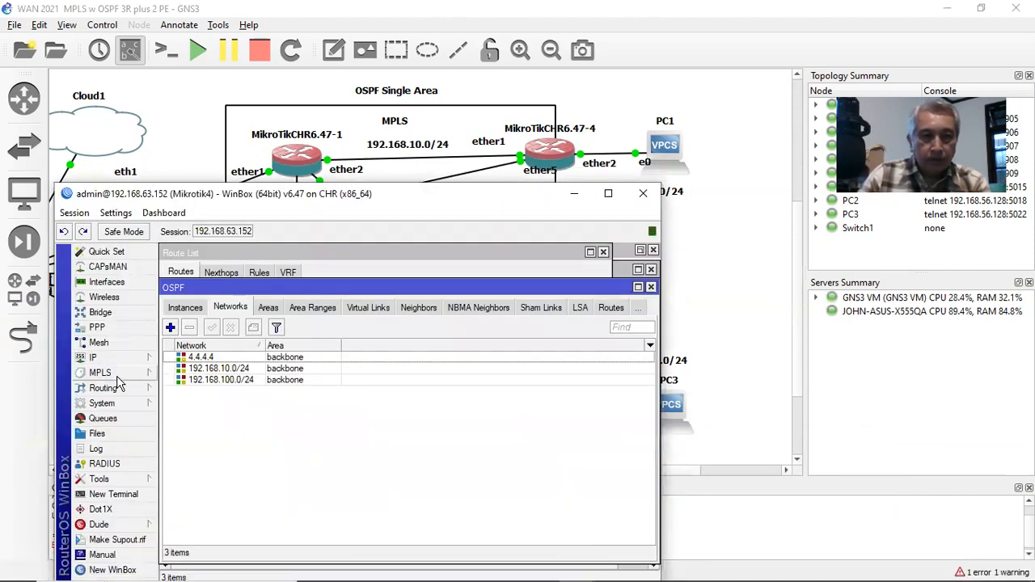
click(118, 378)
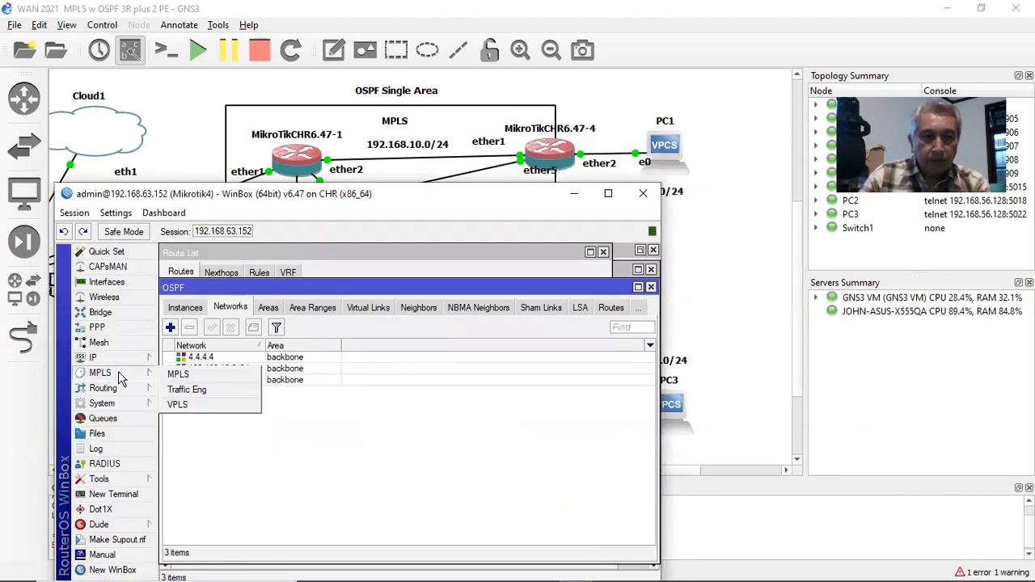
click(185, 378)
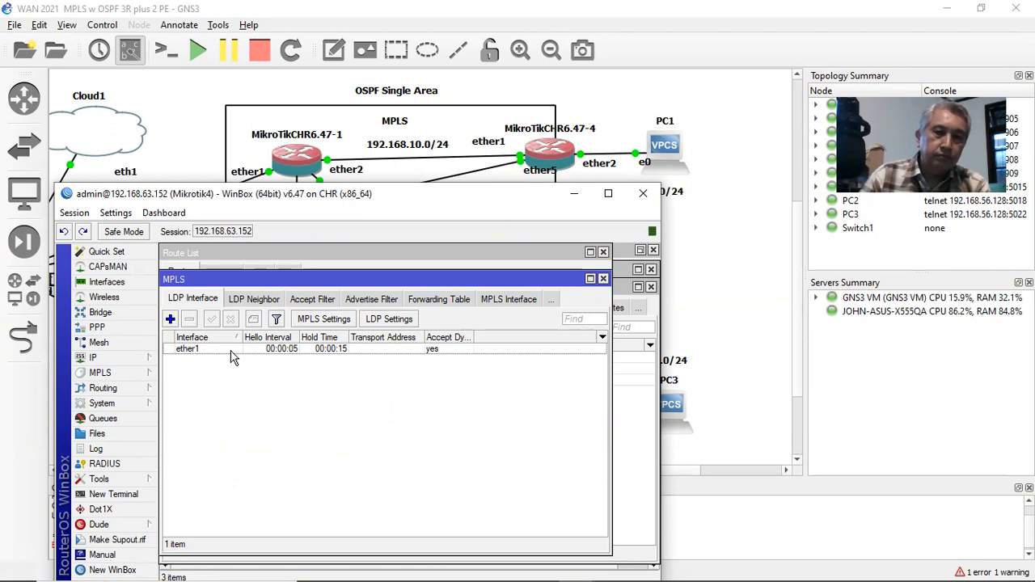
click(383, 322)
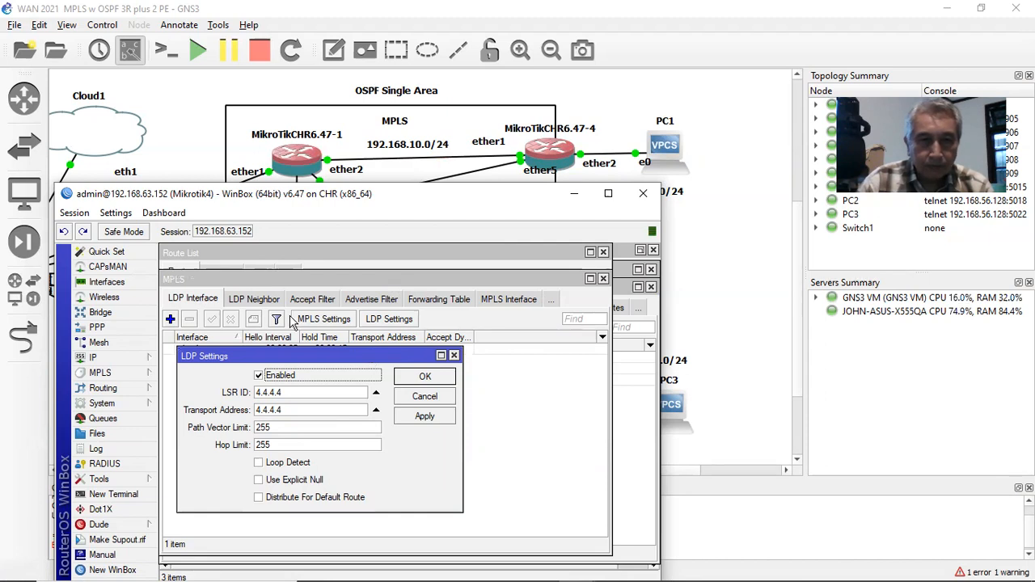
Examine Mikrotik4's LDP neighbors and return to the MikroTik1 WinBox session.
click(273, 300)
click(254, 300)
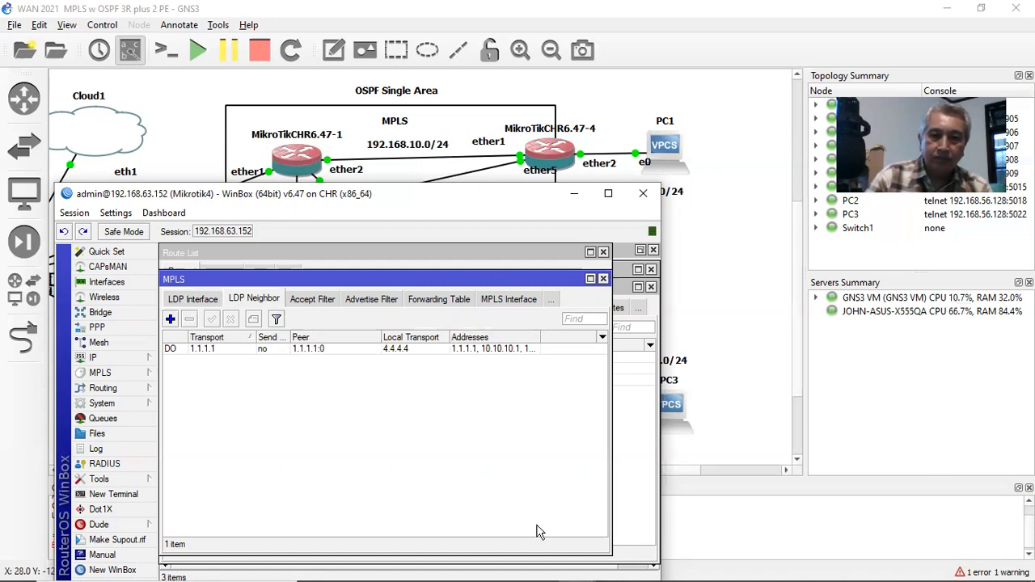
click(583, 571)
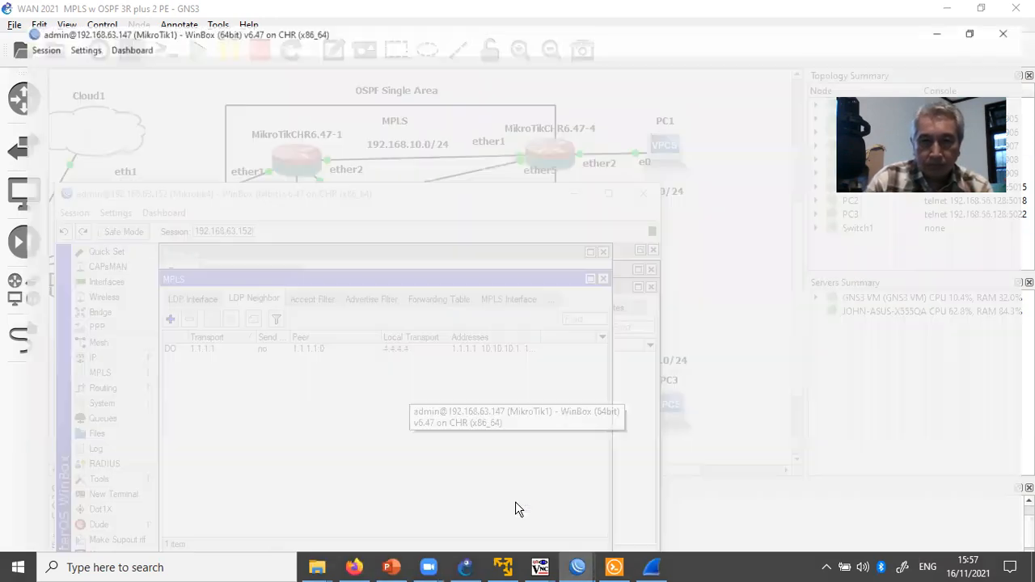
Examine MikroTik1's LDP neighbors and return to the GNS3 topology.
click(515, 502)
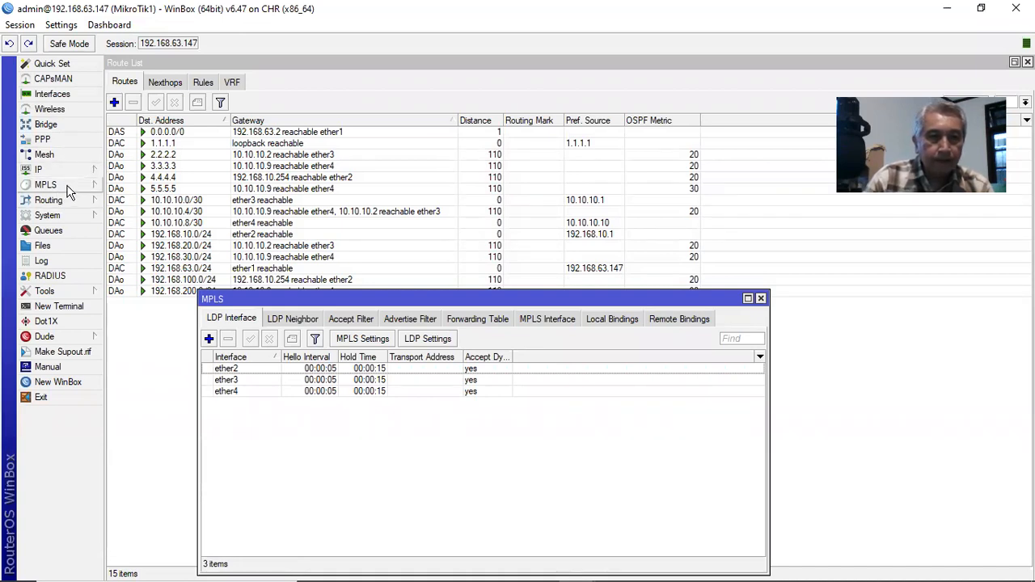
mouse_move(68, 188)
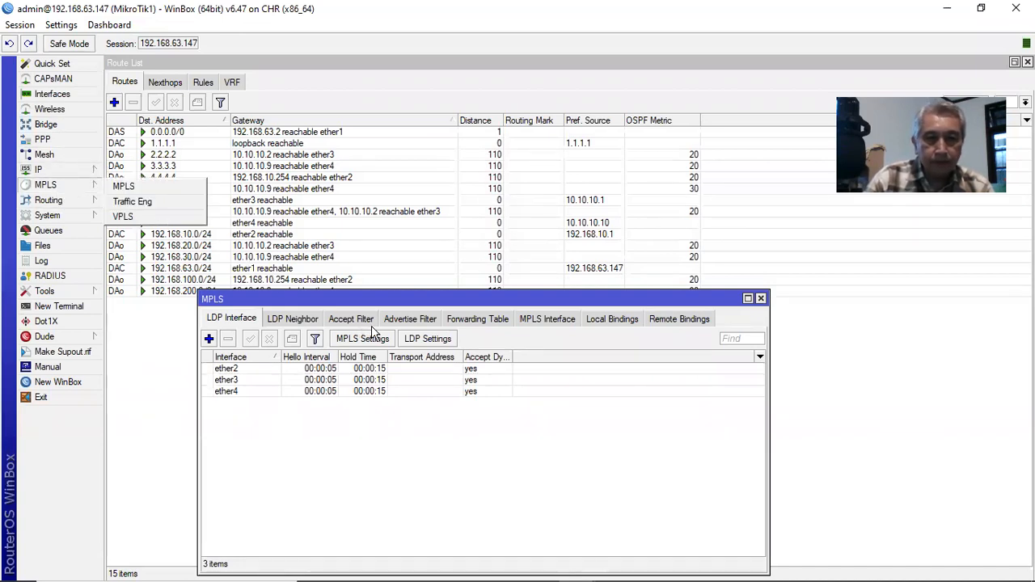
click(157, 188)
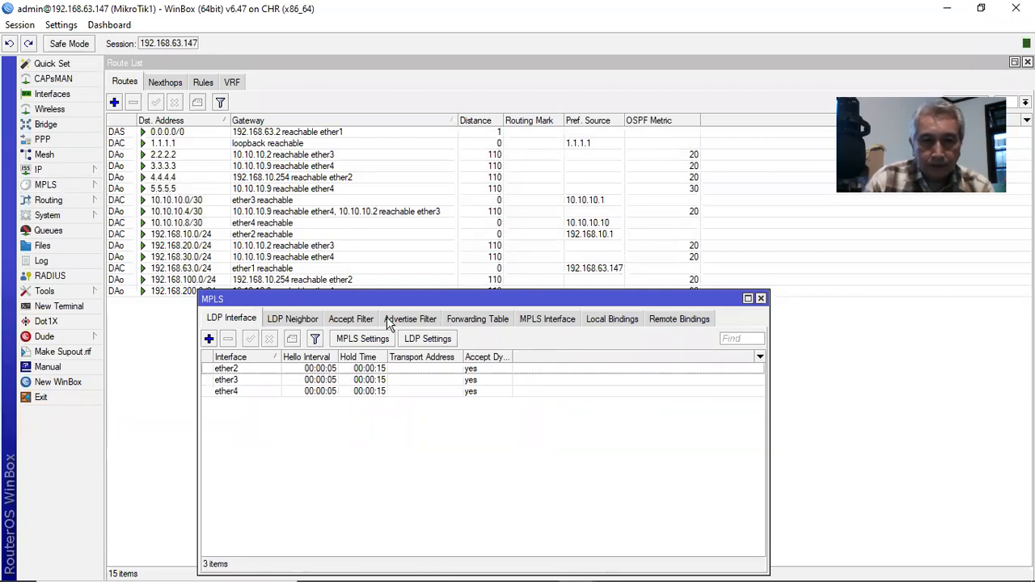
click(311, 321)
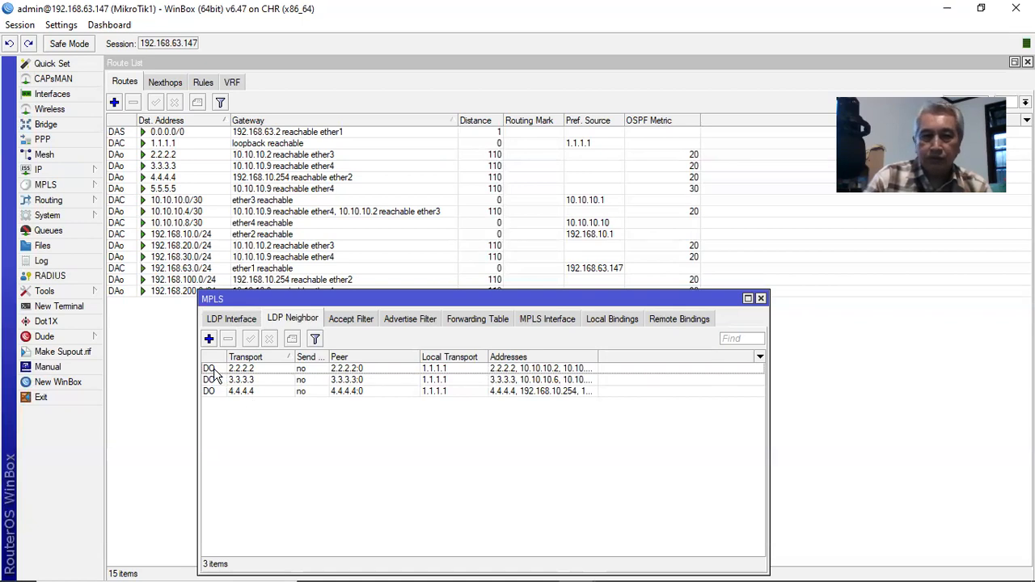
mouse_move(214, 373)
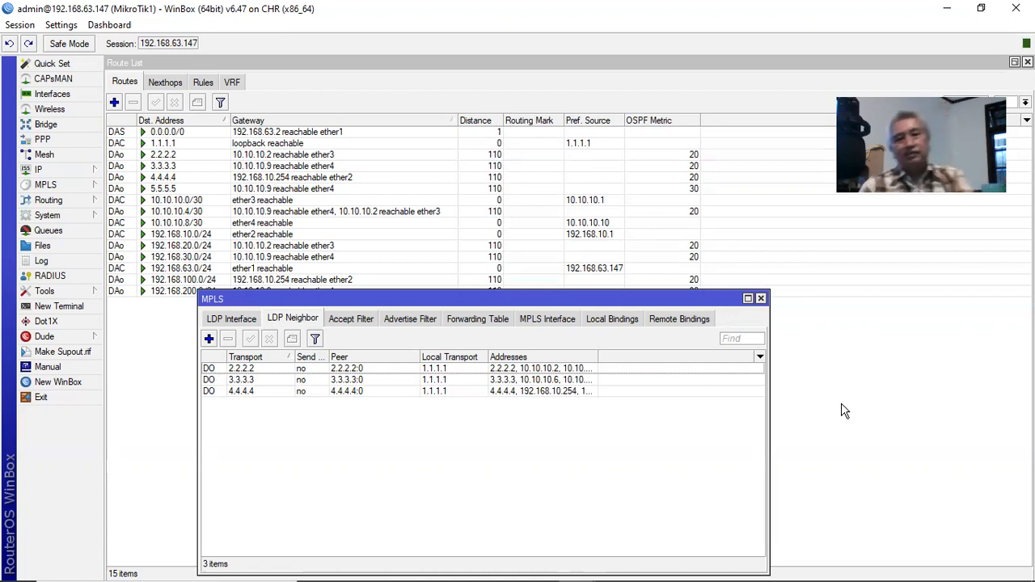
click(868, 490)
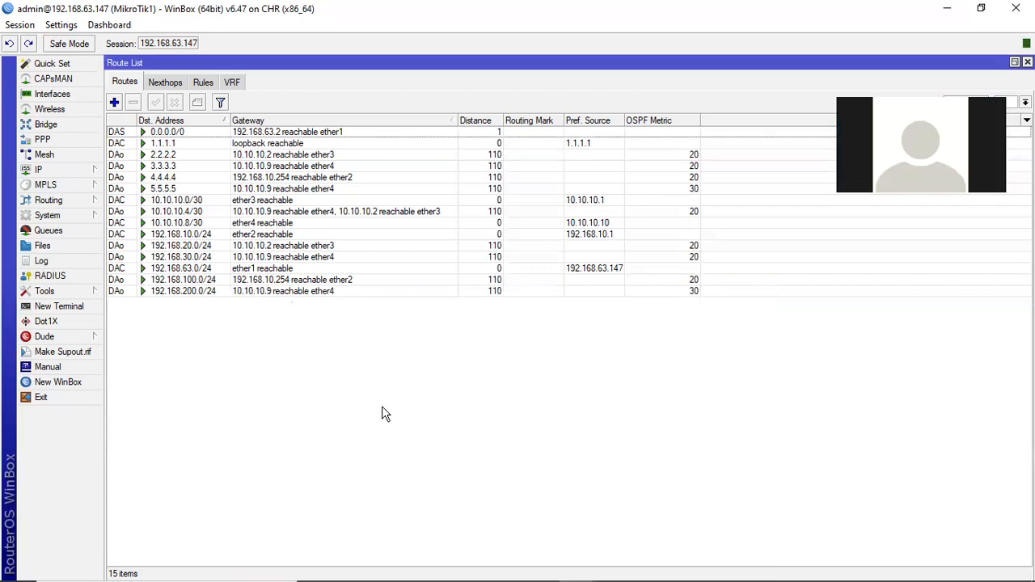
mouse_move(372, 573)
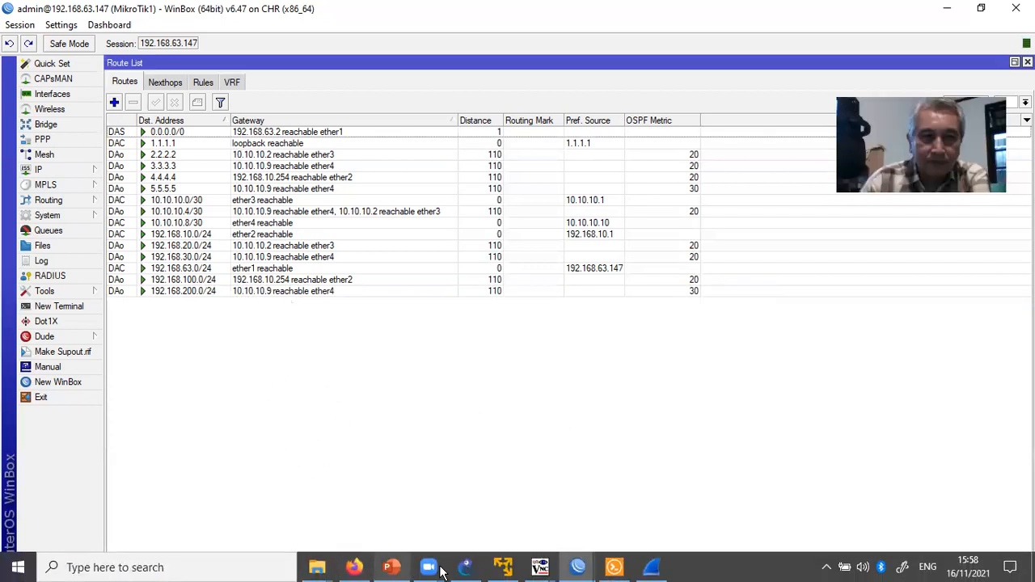
click(474, 569)
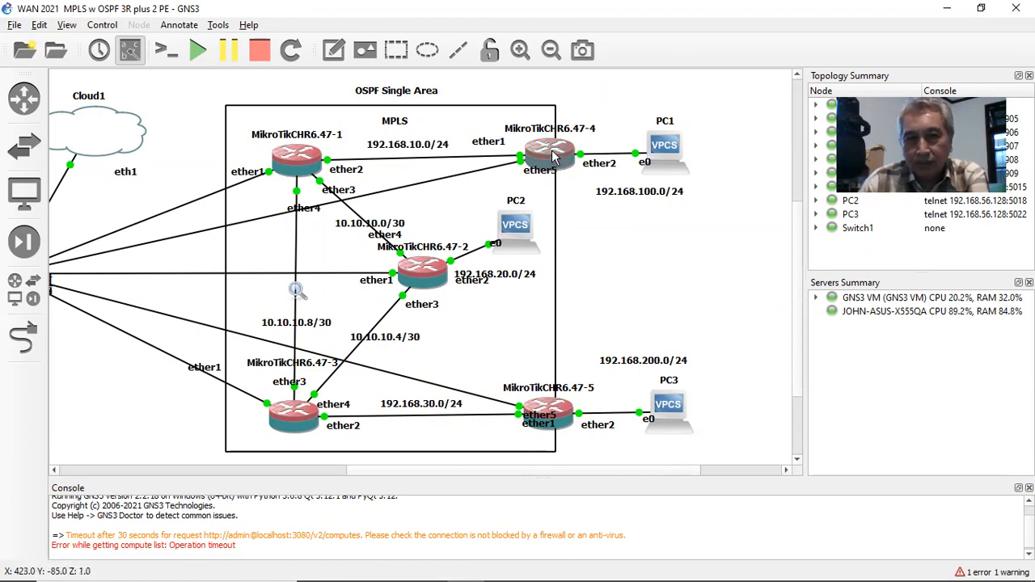
mouse_move(555, 158)
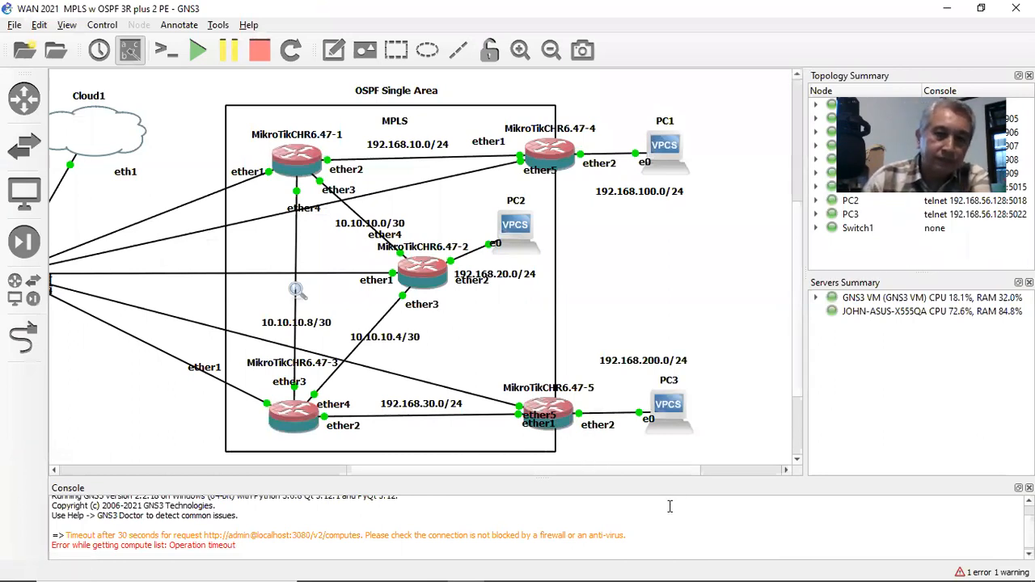
Switch to the Mikrotik4 WinBox session and restart its traceroute to 5.5.5.5.
mouse_move(610, 576)
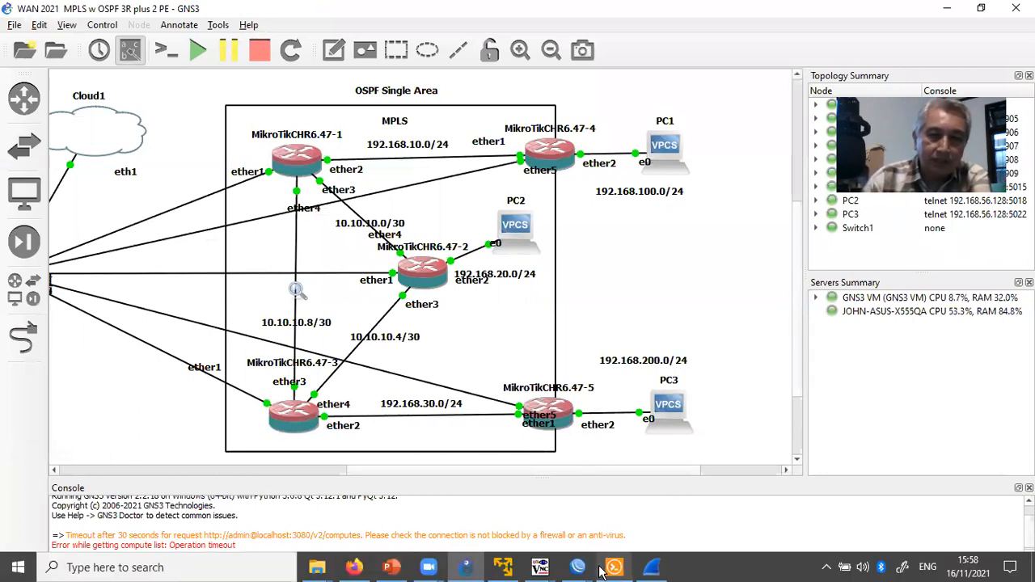
mouse_move(581, 571)
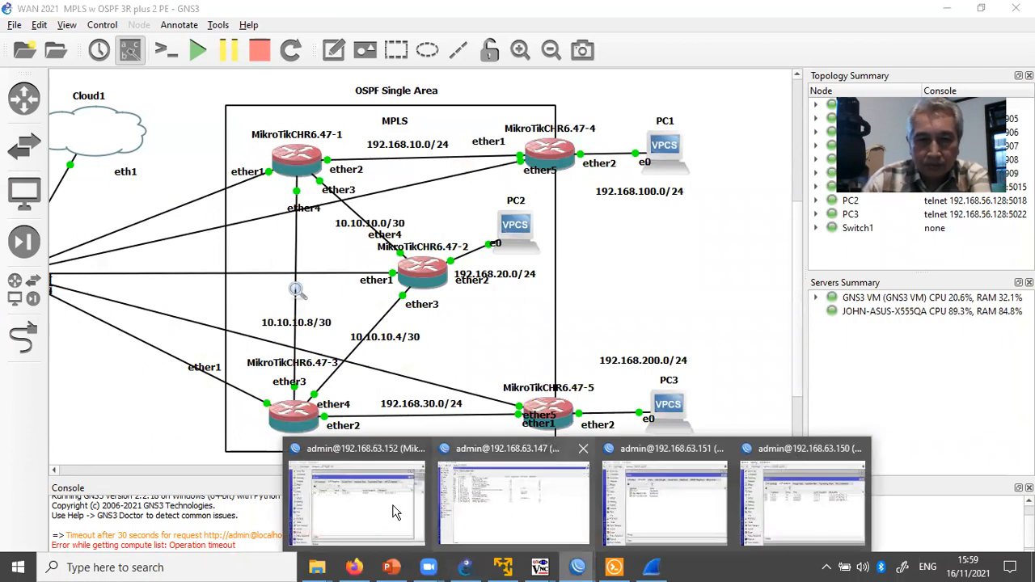
click(422, 463)
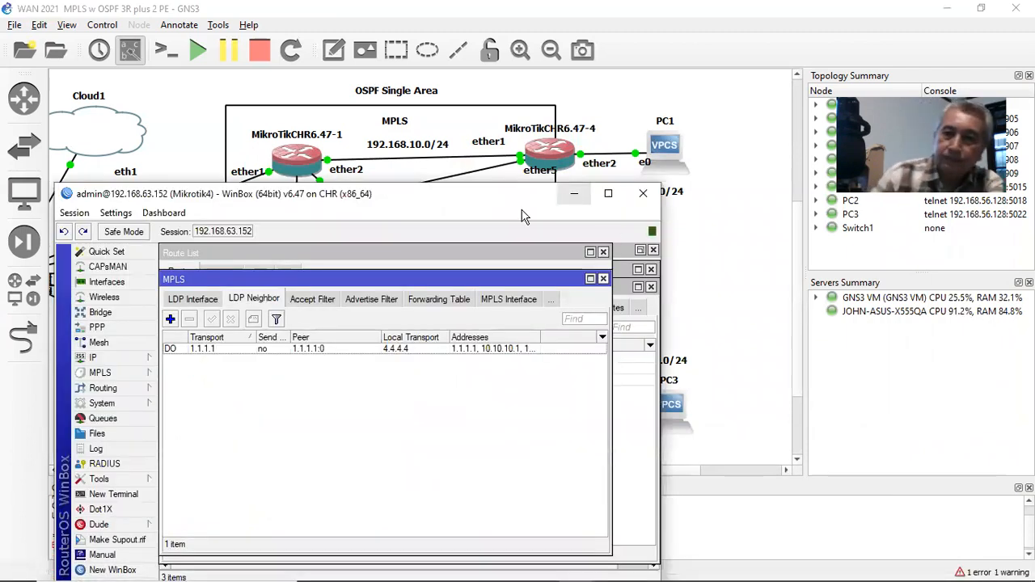
click(97, 482)
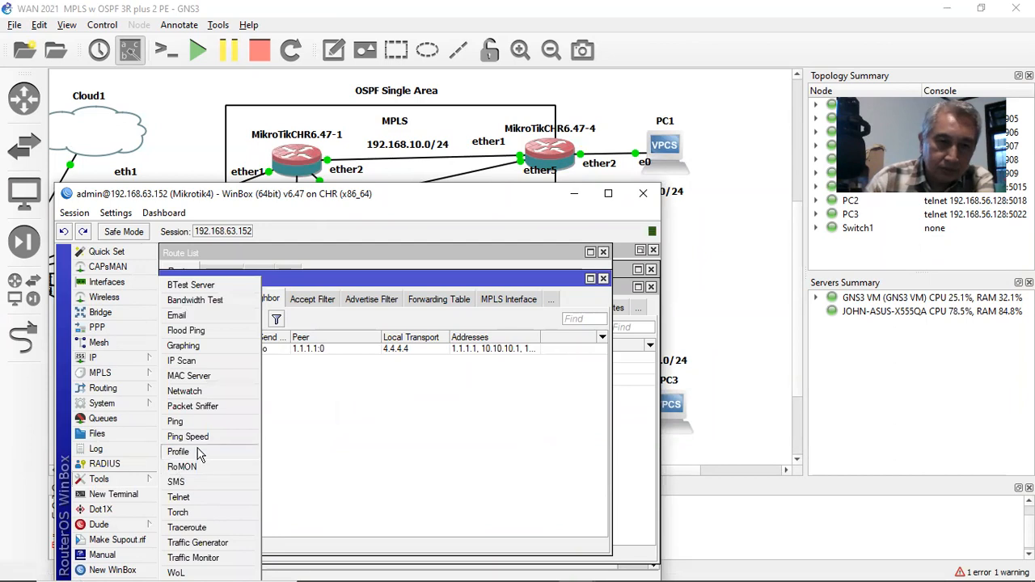
click(207, 529)
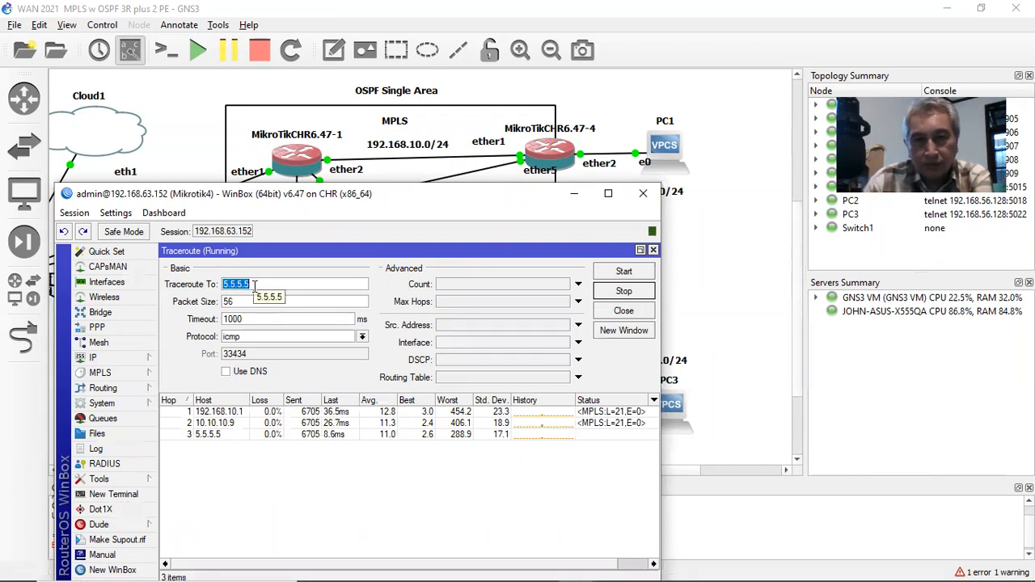
click(624, 272)
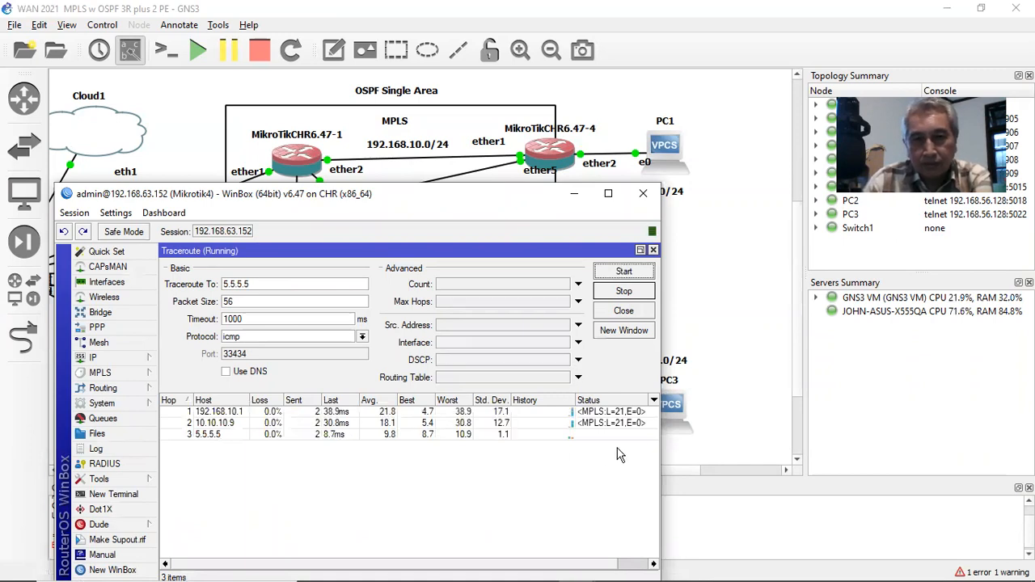
Compare the traceroute's hops and MPLS label status with the router links in the GNS3 topology, and minimize the Mikrotik4 session.
drag(543, 565, 589, 564)
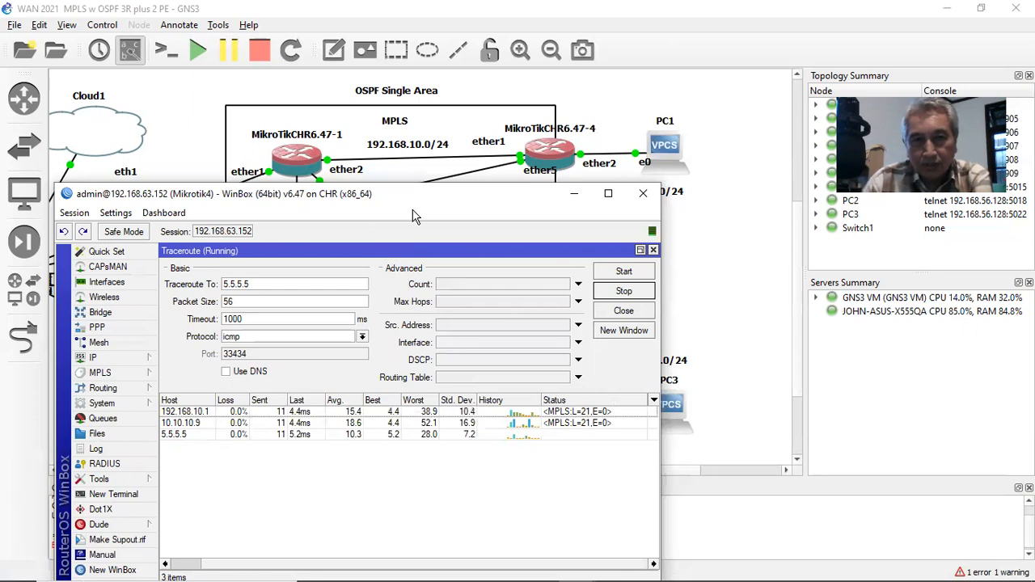
drag(446, 195, 479, 198)
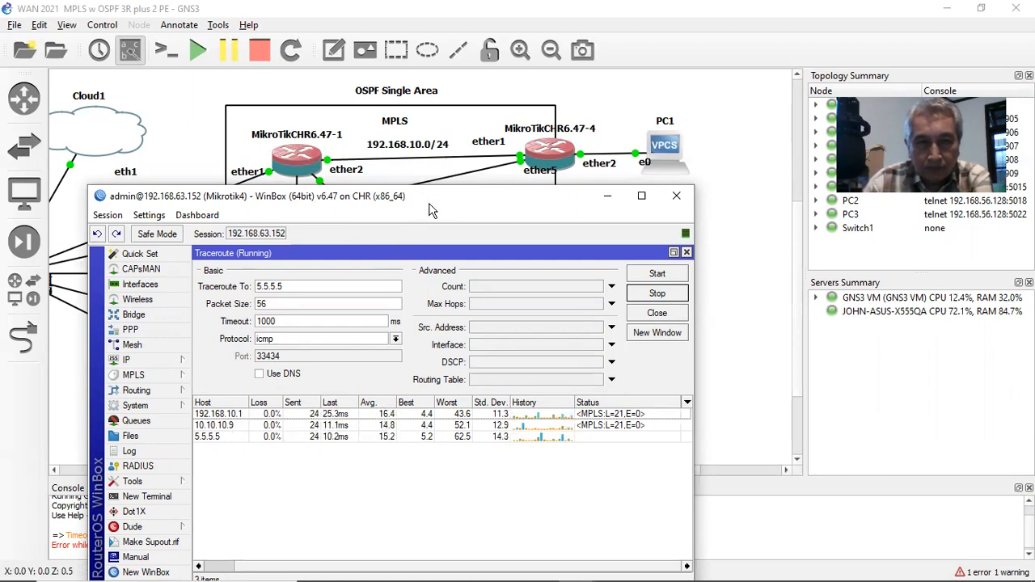
drag(430, 209, 704, 436)
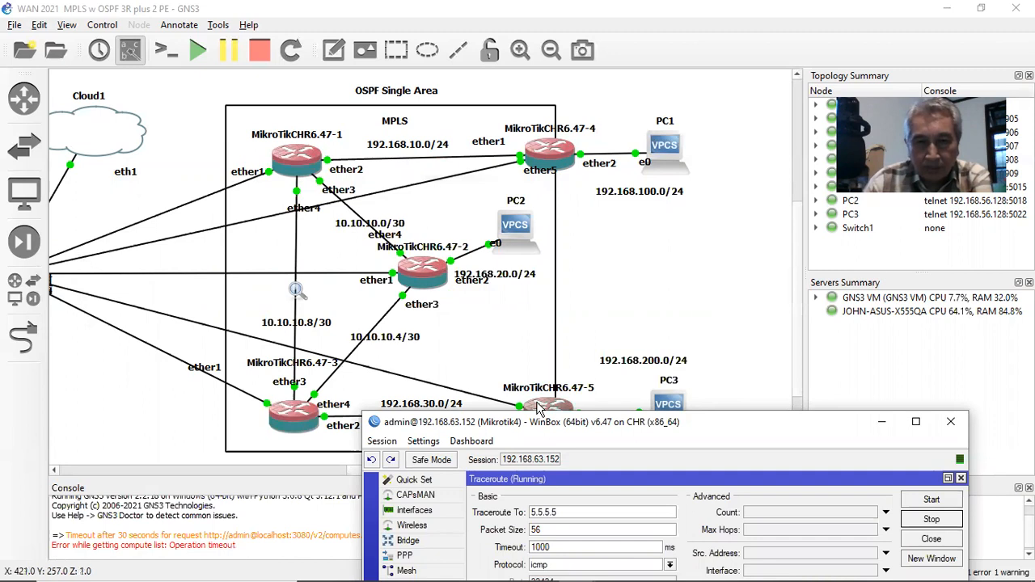
drag(570, 429, 300, 221)
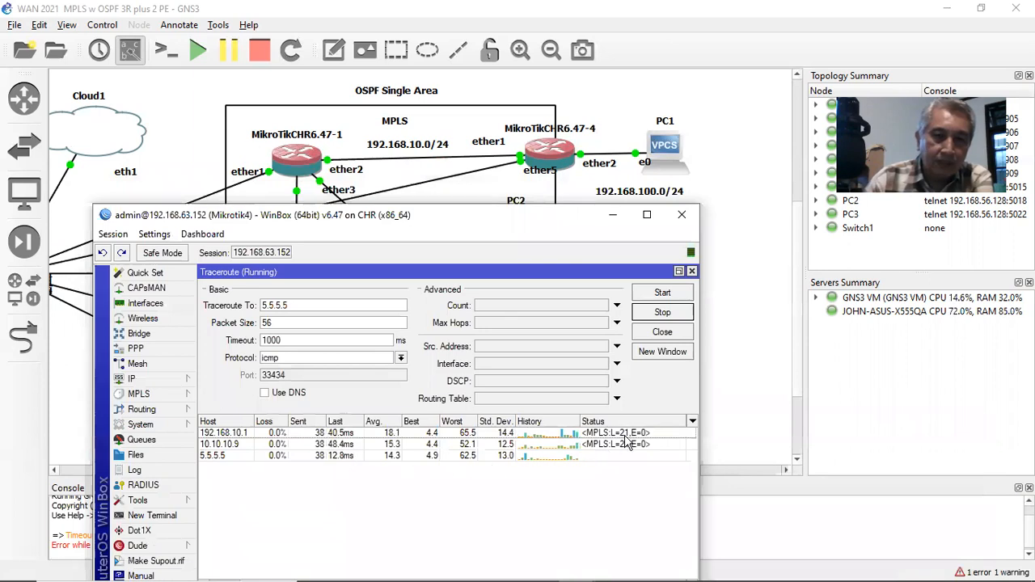
drag(490, 213, 630, 402)
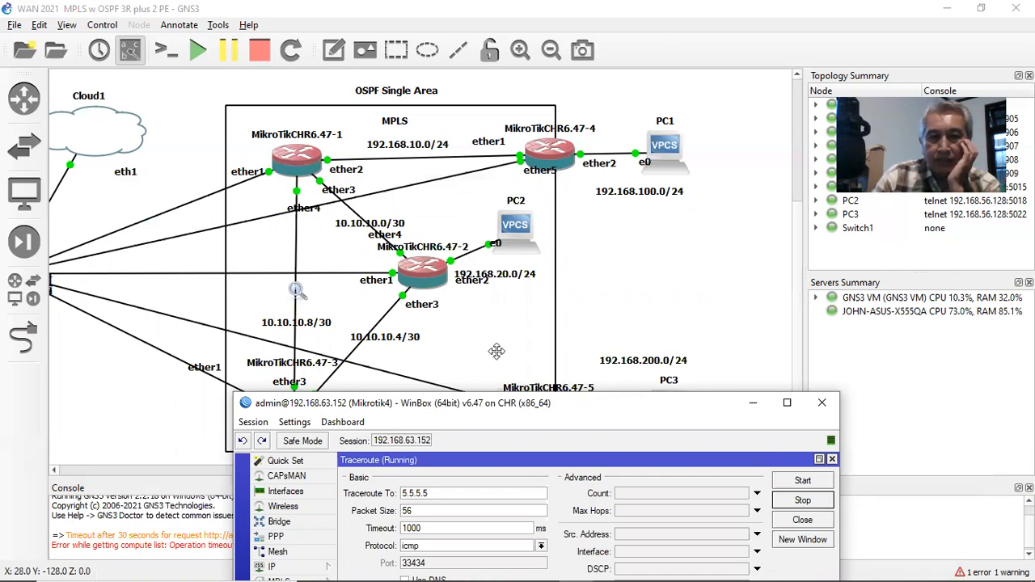
click(753, 403)
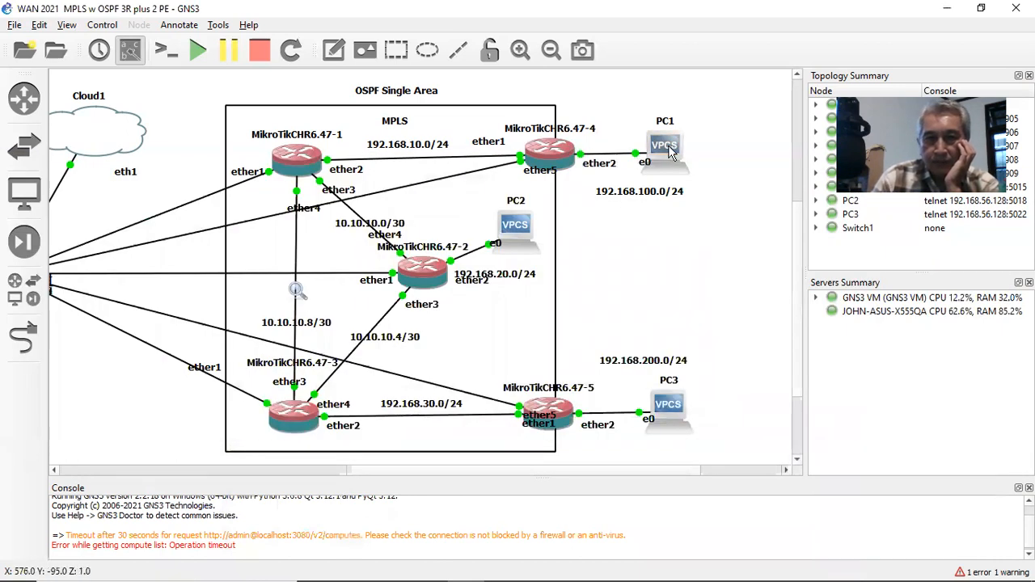
Check PC3's IP address in its Solar-PuTTY console, ping 192.168.200.254 from PC1, and return to the GNS3 topology.
mouse_move(669, 154)
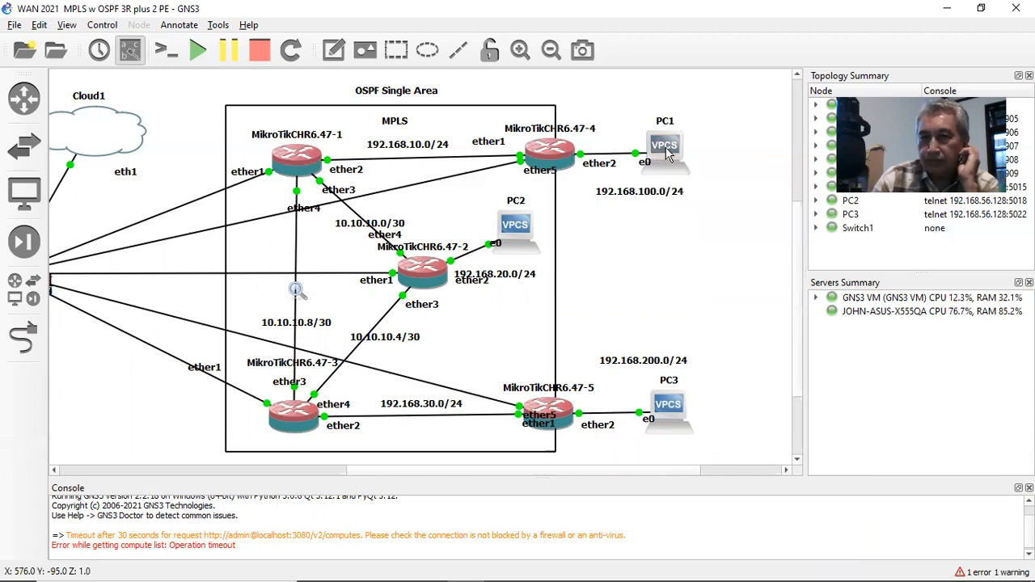
mouse_move(665, 413)
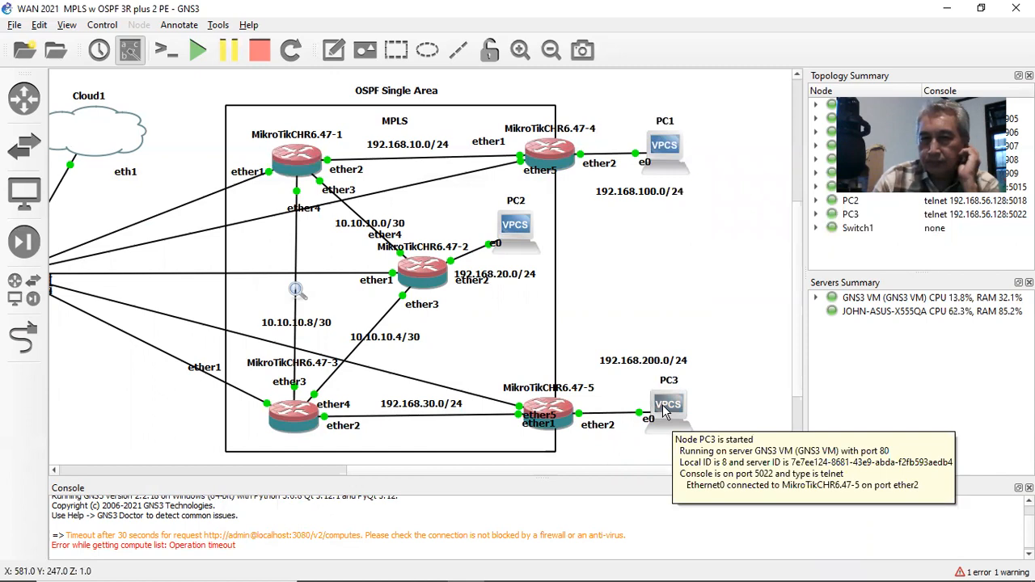
click(624, 570)
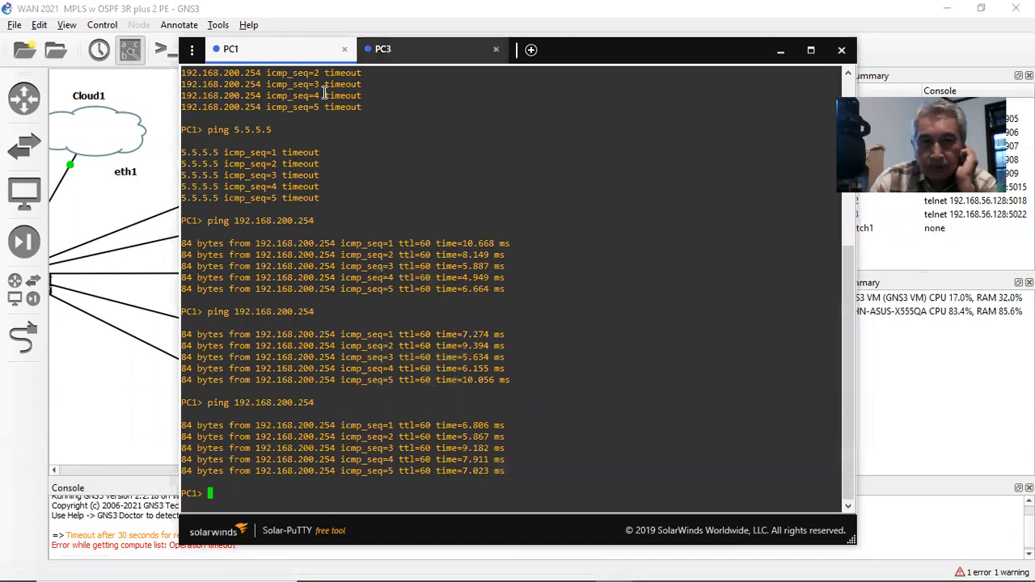
key(ctrl+Tab)
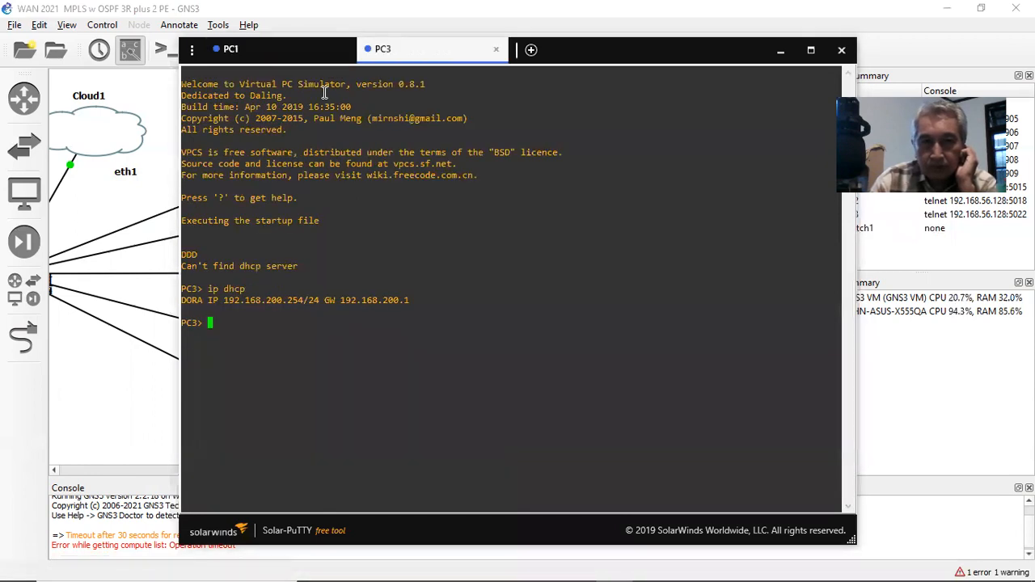
click(263, 59)
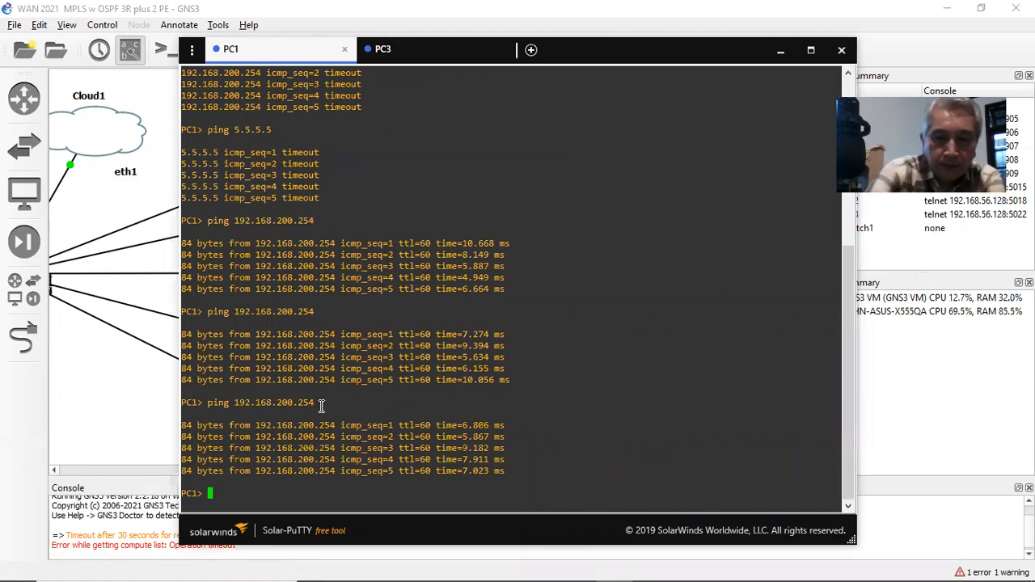
key(Up)
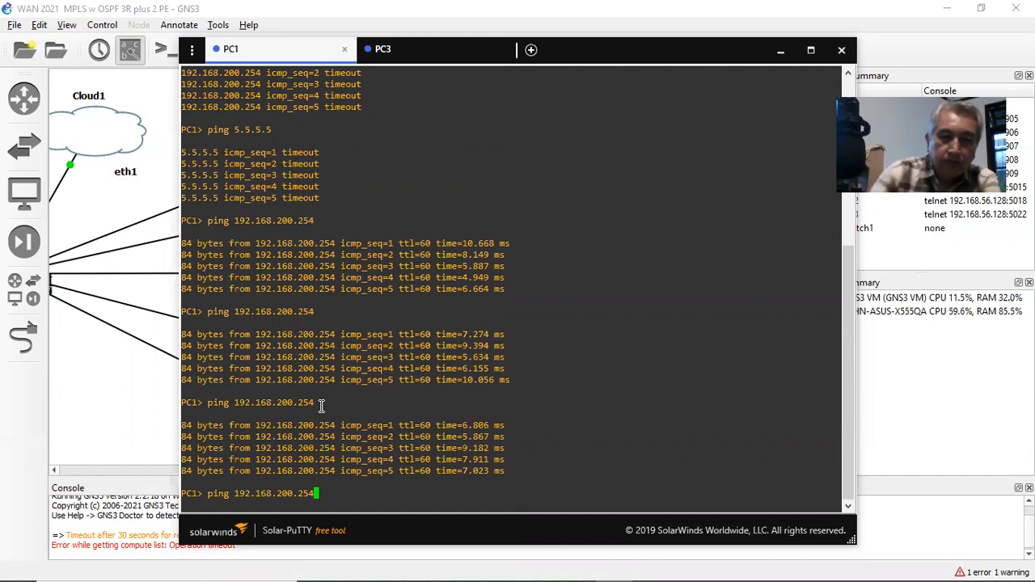
key(Return)
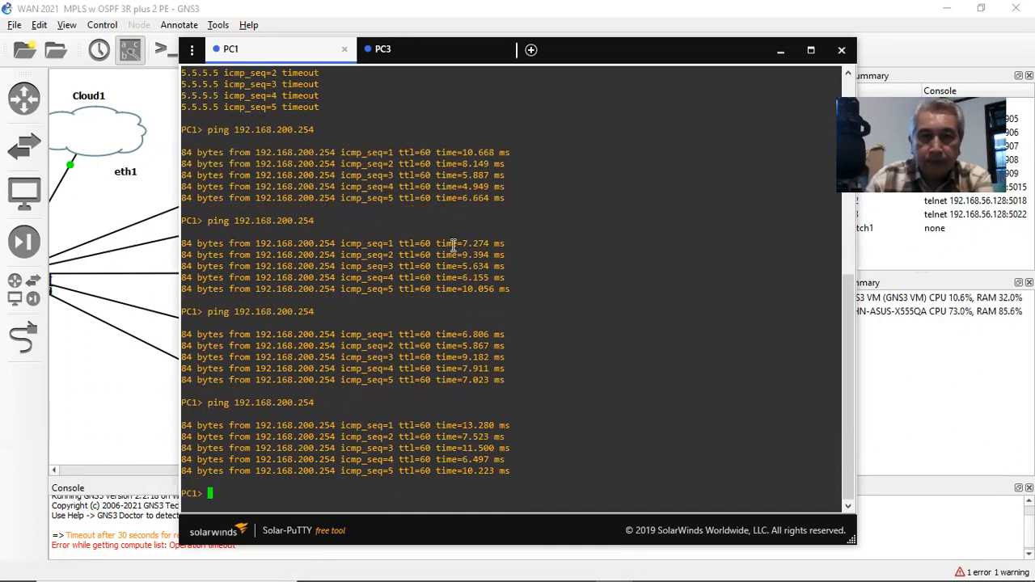
click(781, 50)
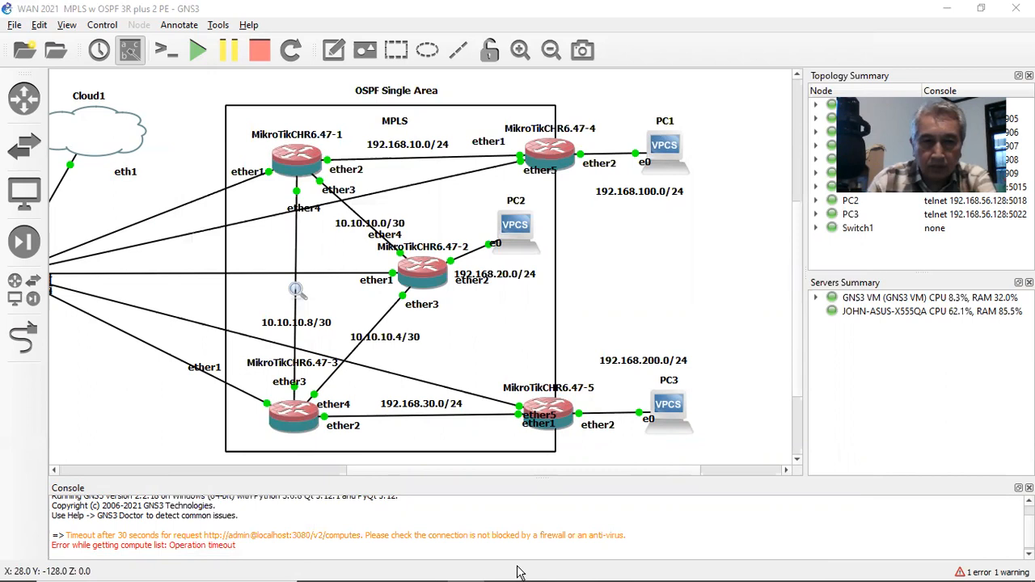
Switch to Wireshark and try to start a new capture on the MikroTikCHR6.47-3 to MikroTikCHR6.47-1 link without saving the old packets.
mouse_move(523, 578)
click(653, 569)
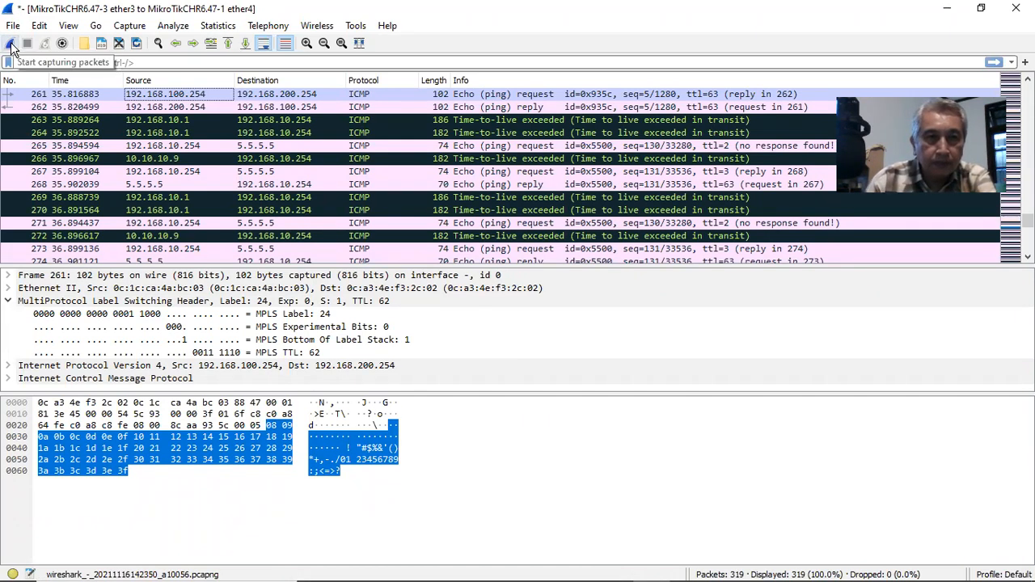
click(11, 43)
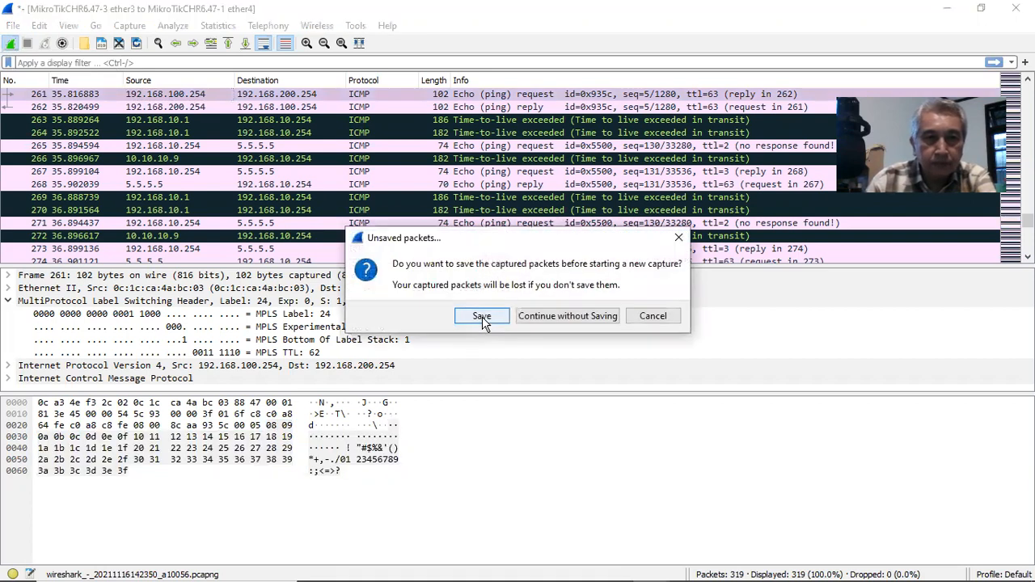
click(579, 318)
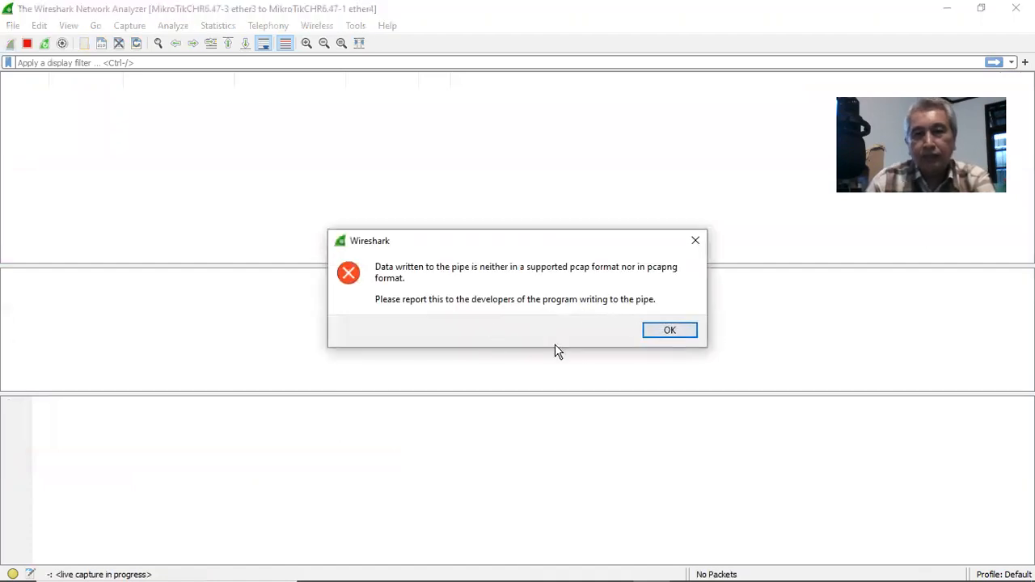
click(670, 332)
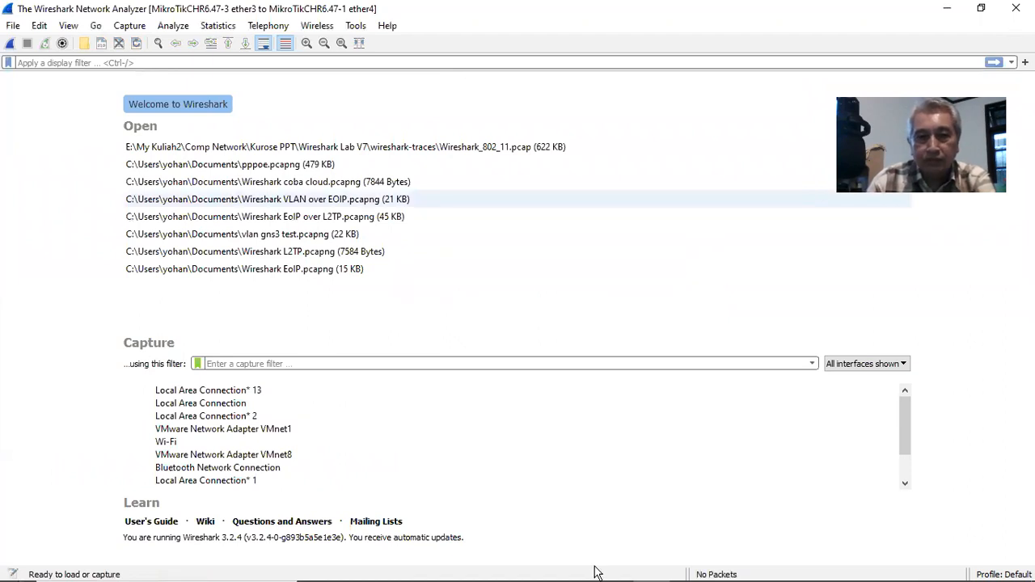
Switch to GNS3, stop the capture on the MikroTikCHR6.47-3 to MikroTikCHR6.47-1 link, and close the Wireshark window.
click(472, 572)
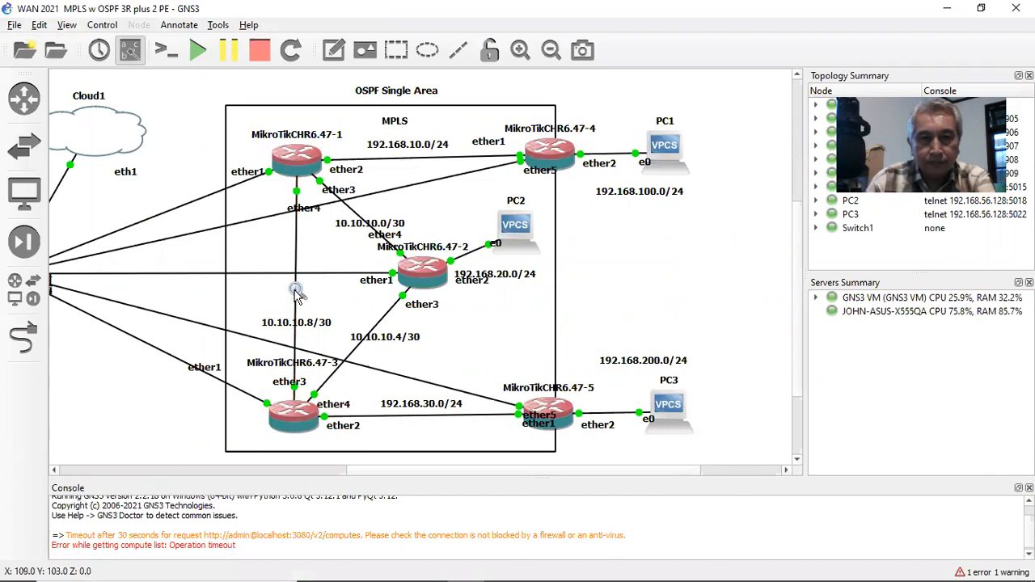
right_click(296, 293)
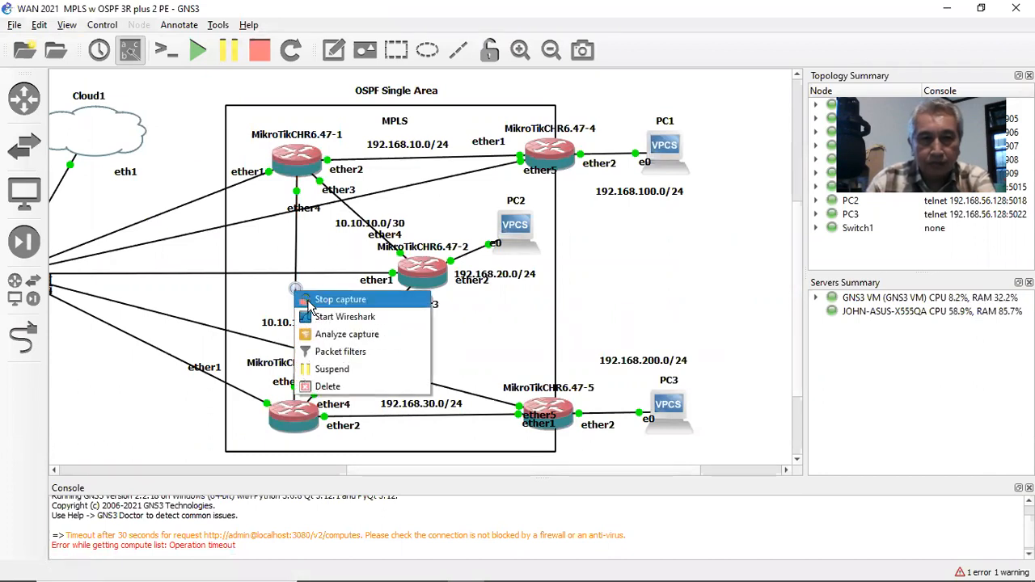
click(308, 304)
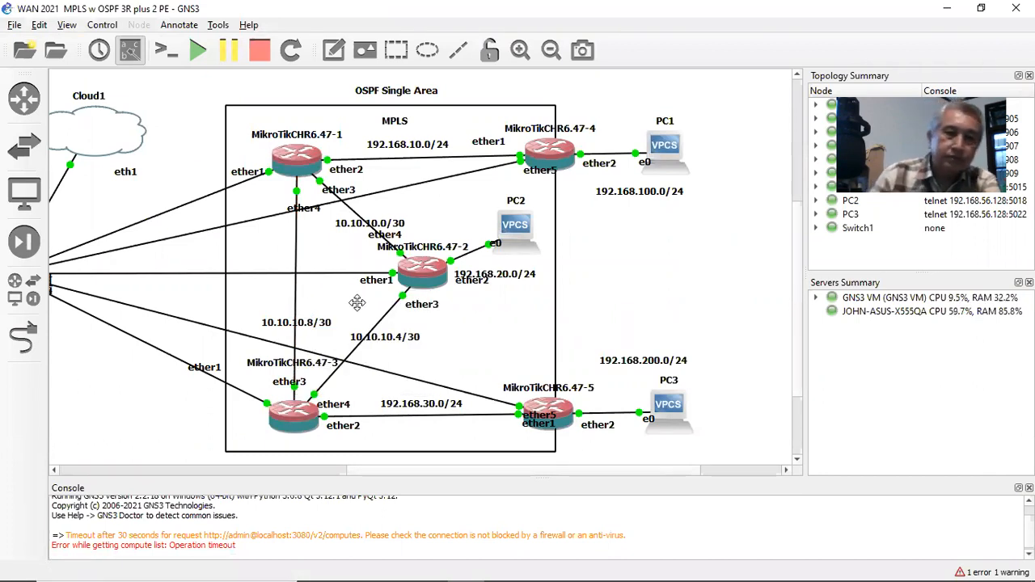
mouse_move(586, 573)
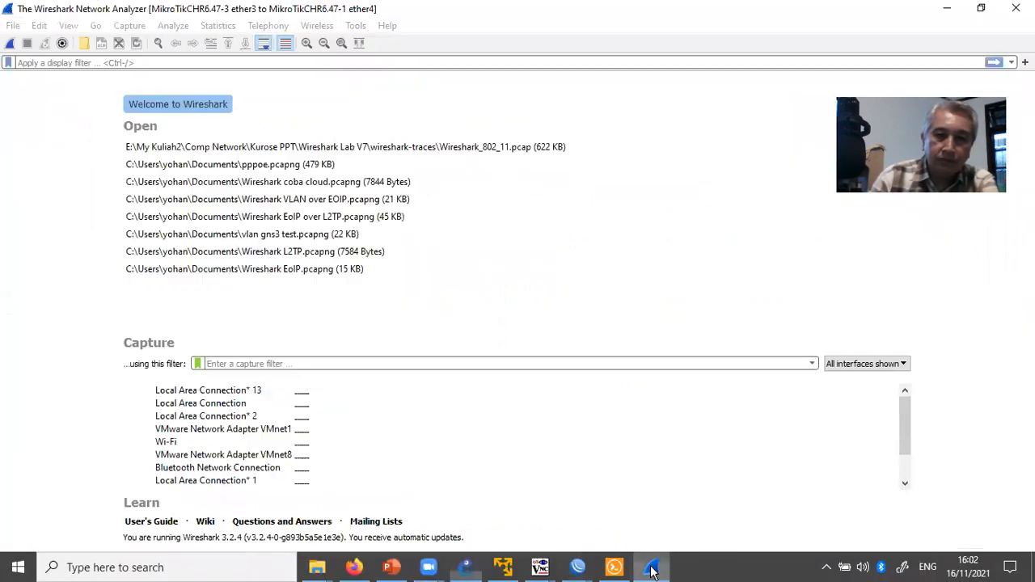
click(652, 575)
click(1016, 9)
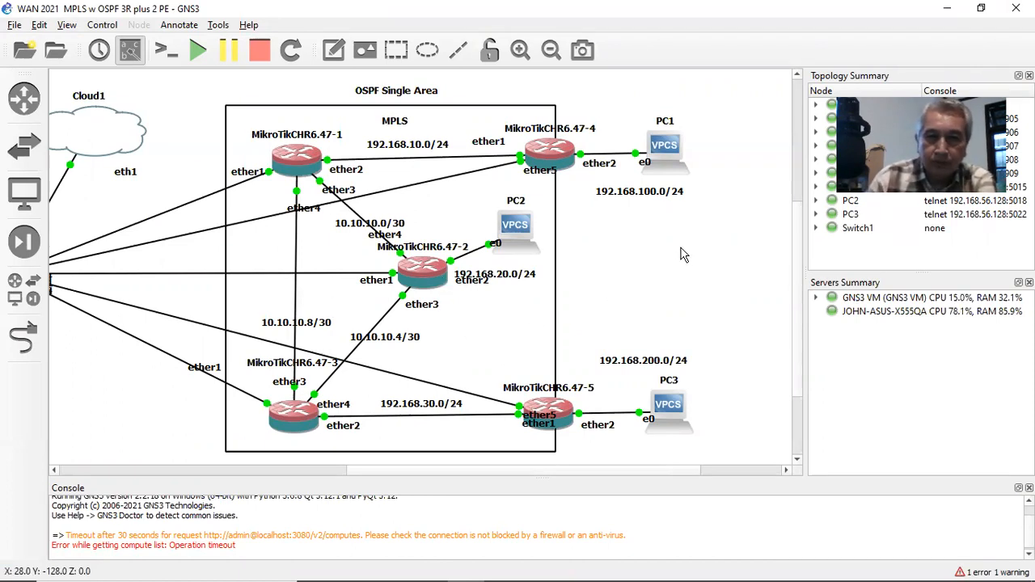
Start a new Ethernet packet capture on the MikroTikCHR6.47-3 to MikroTikCHR6.47-1 link with the capture visualization program enabled.
right_click(295, 299)
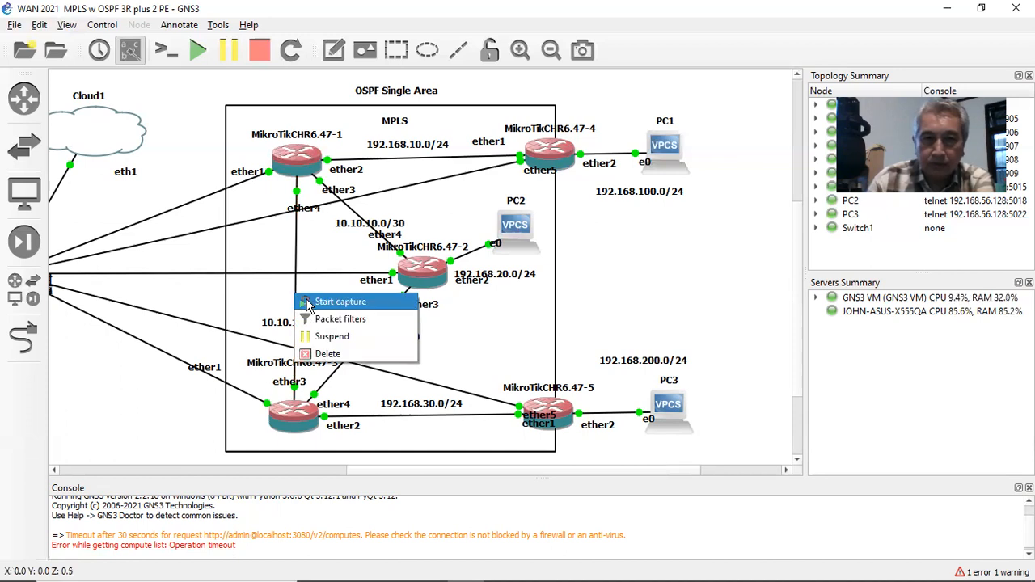
click(312, 302)
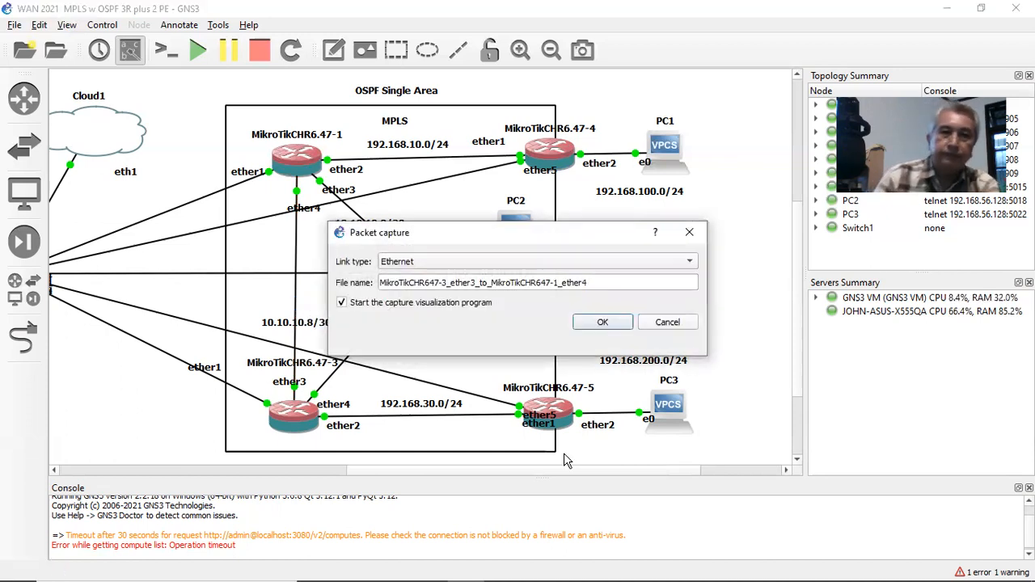
click(589, 327)
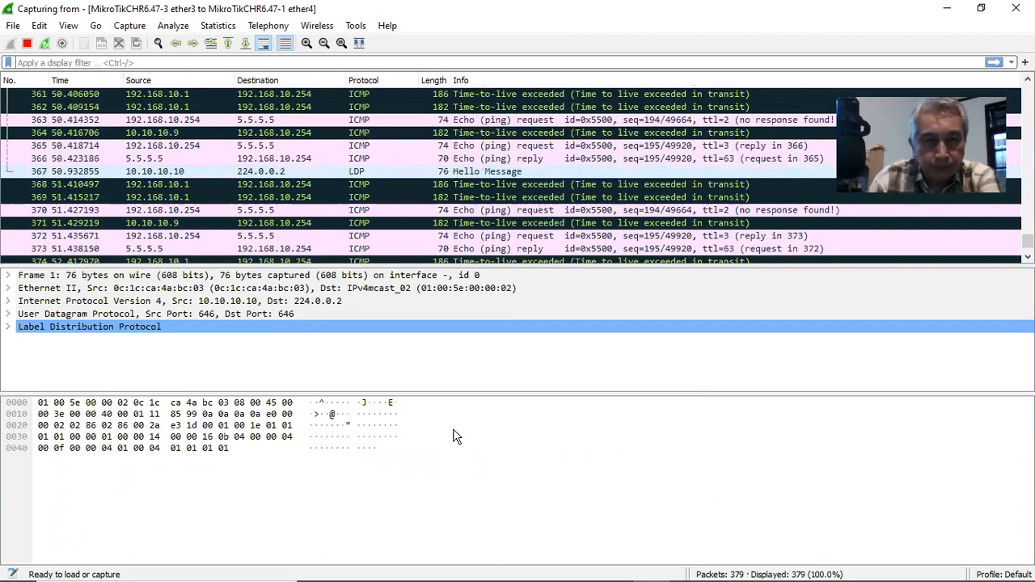
Ping 192.168.200.254 again from PC1's Solar-PuTTY console and stop the running Wireshark capture.
mouse_move(512, 558)
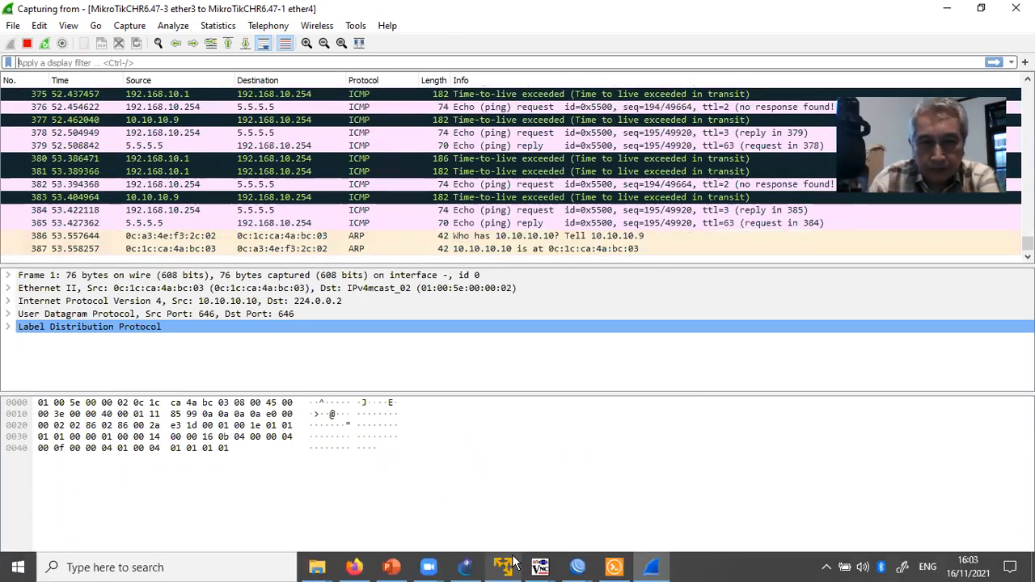
click(612, 570)
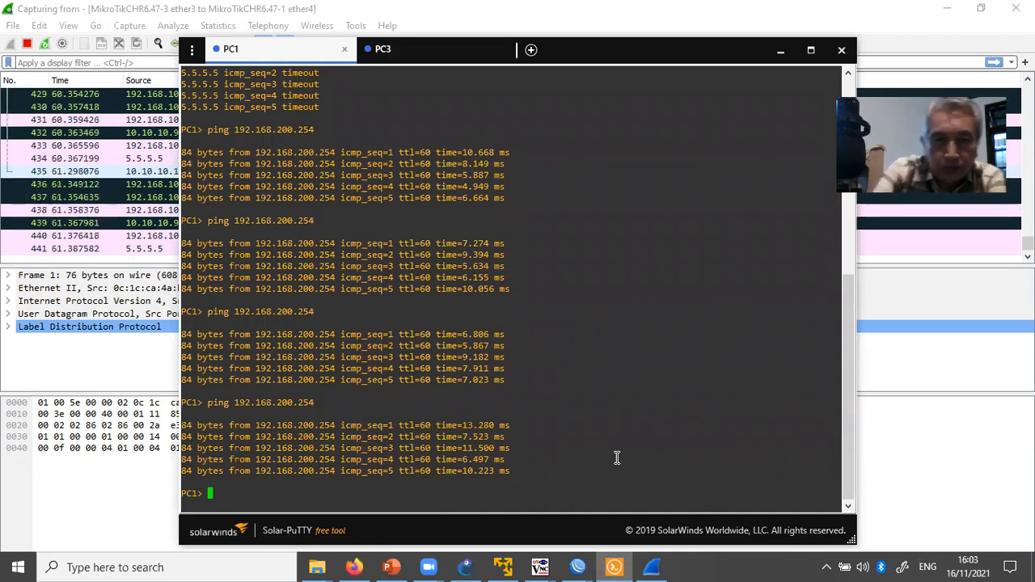
key(Up)
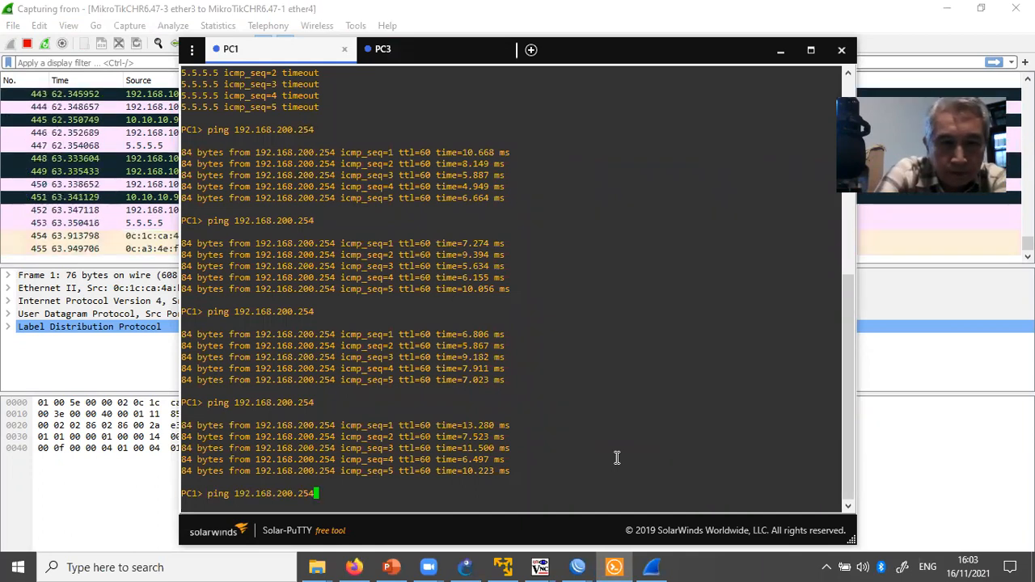
key(Return)
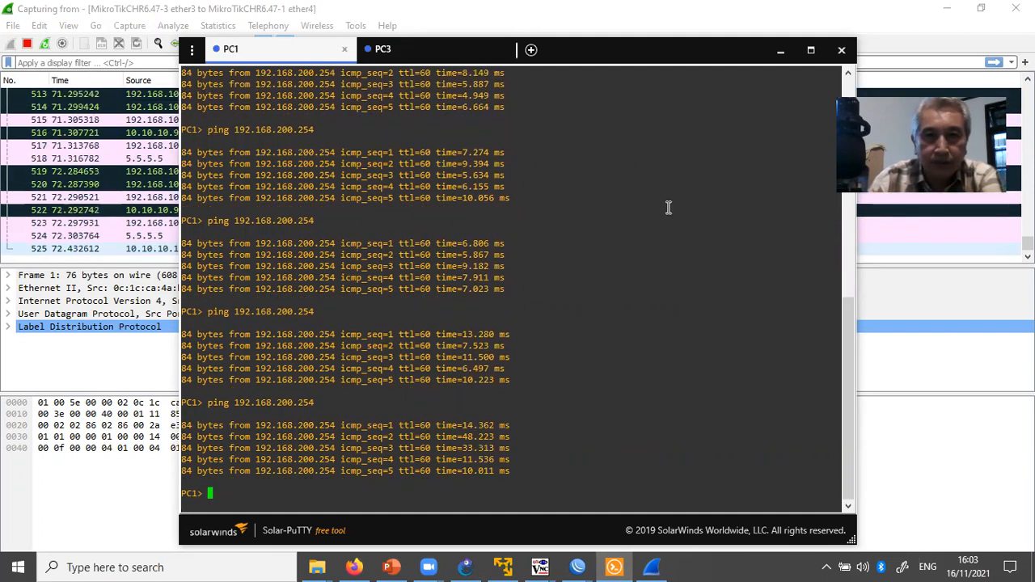
click(26, 45)
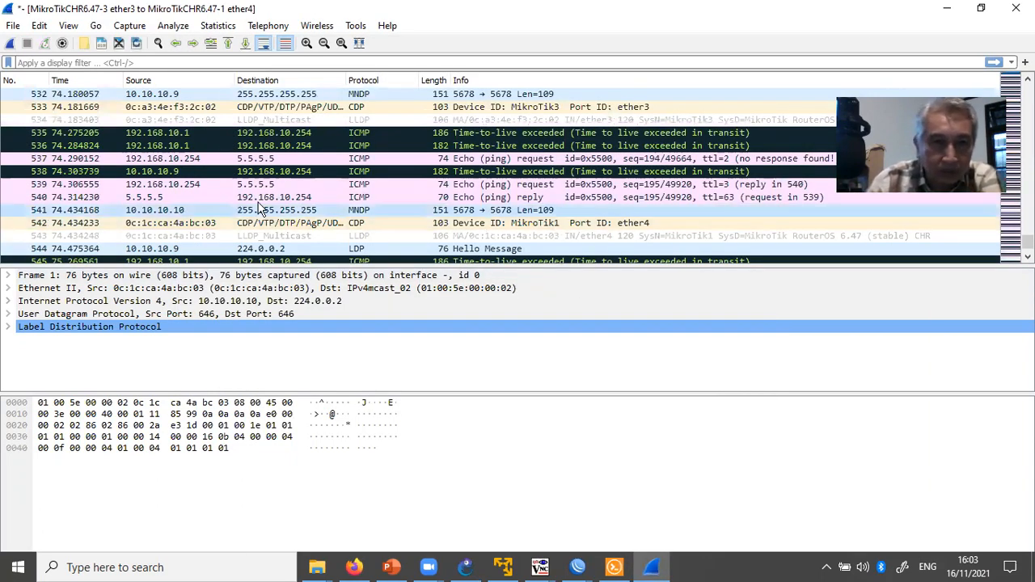
Find an ICMP echo request from 192.168.100.254 to 192.168.200.254 and expand its MultiProtocol Label Switching header to inspect the label fields.
scroll(286, 172, up, 4)
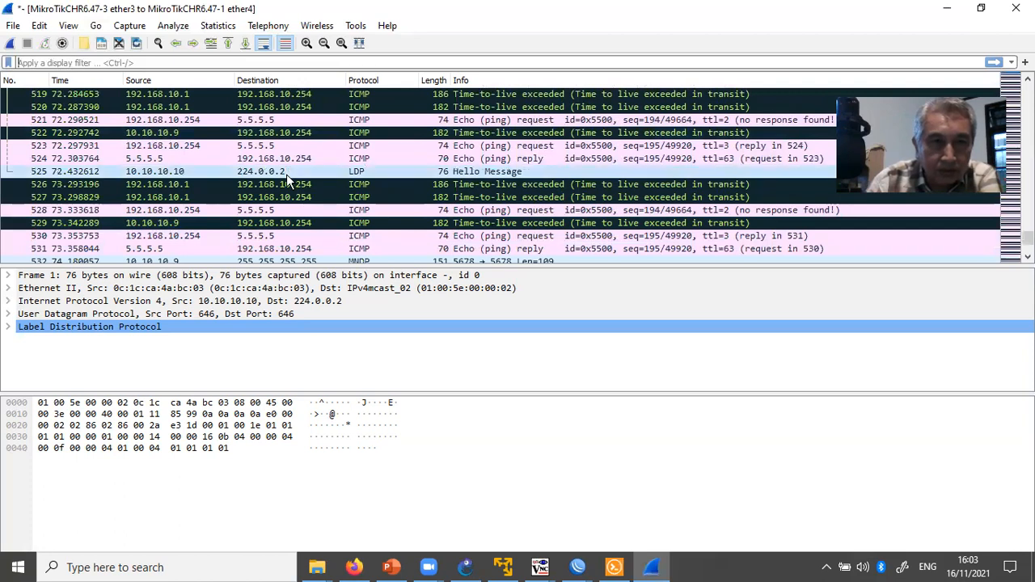
scroll(286, 173, up, 4)
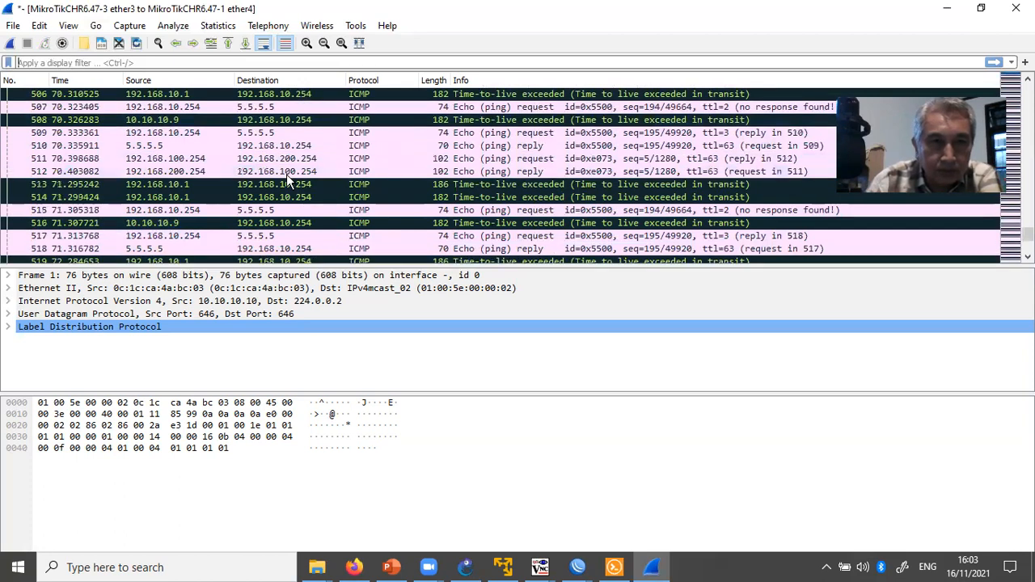
scroll(286, 174, up, 4)
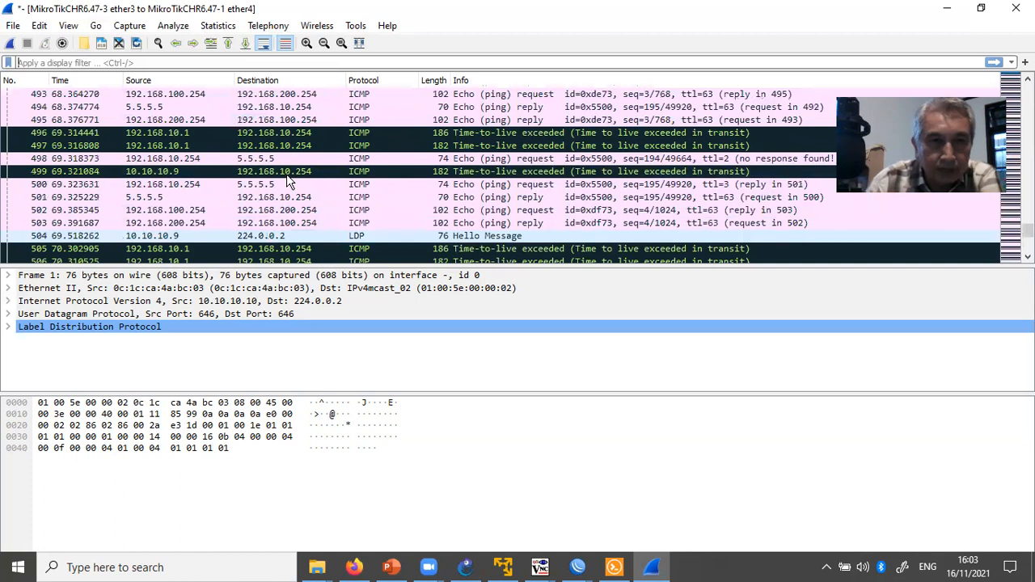
click(180, 98)
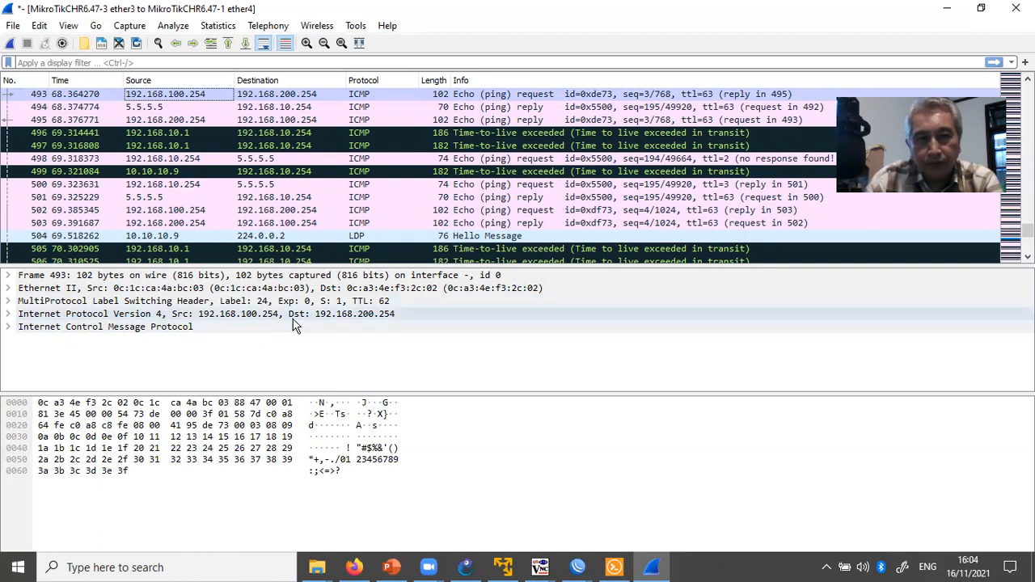
click(8, 303)
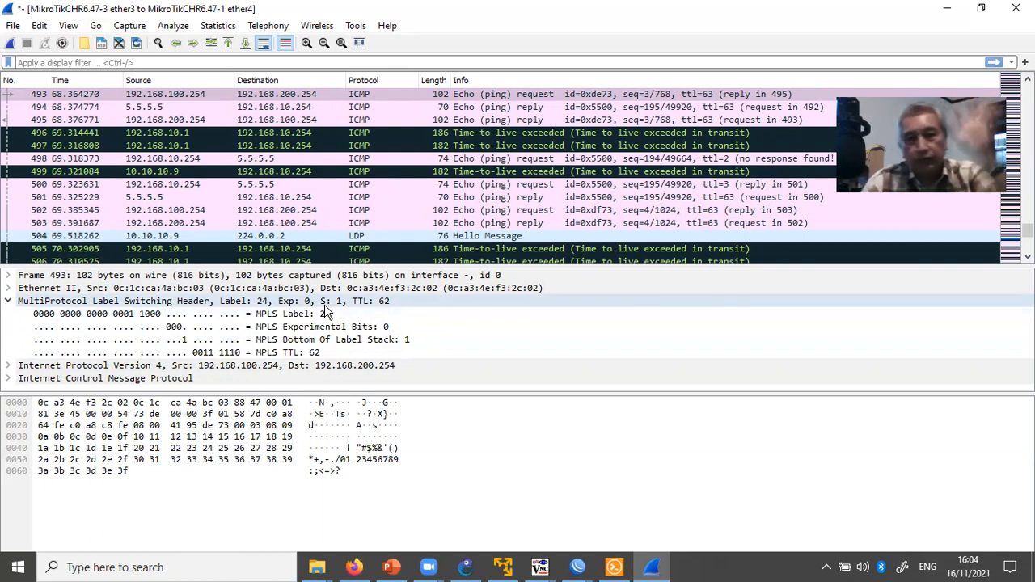
click(325, 314)
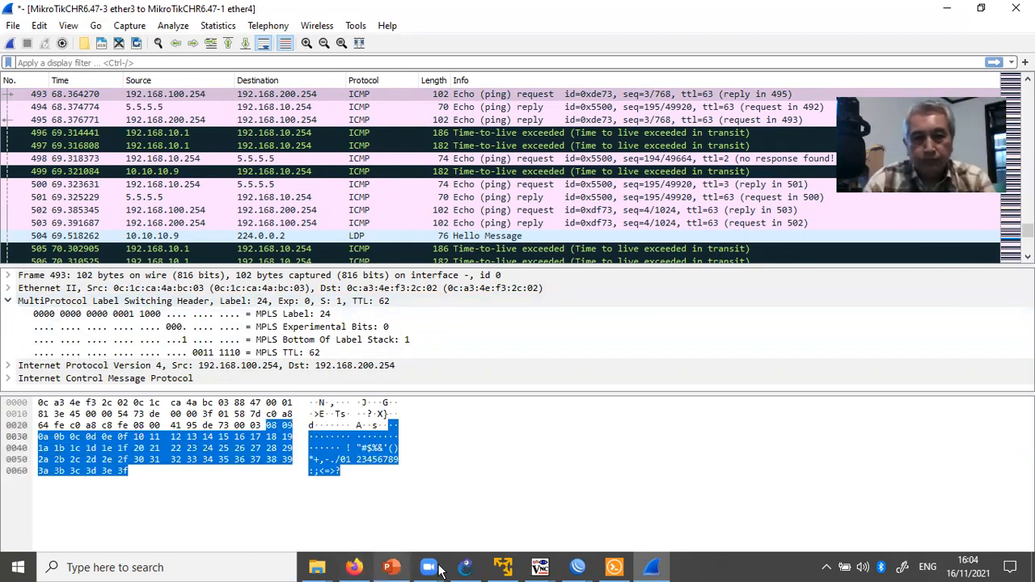
Compare the labelled packet in Wireshark with the router path from PC1 to PC3 in the GNS3 topology.
click(466, 567)
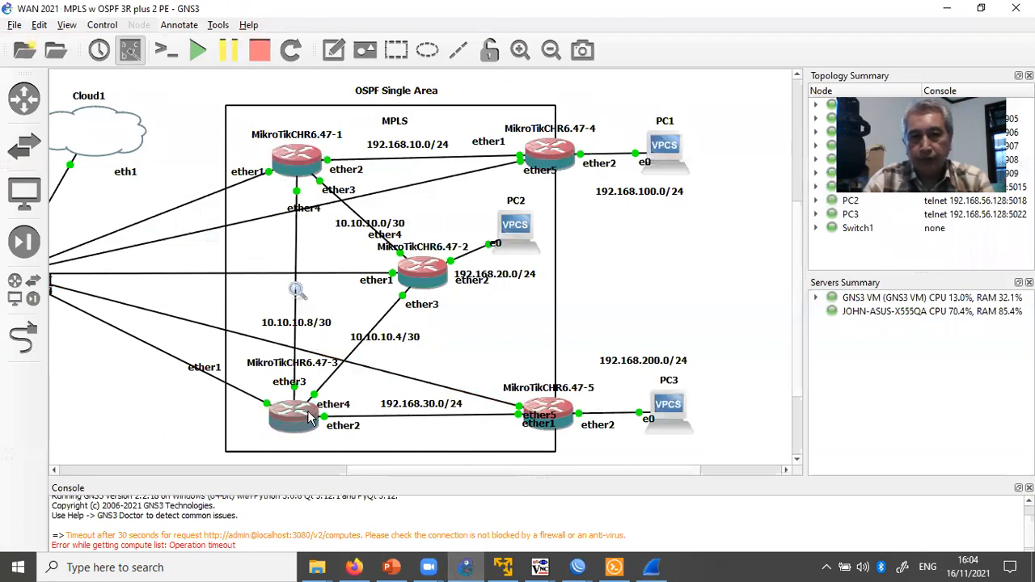
click(650, 570)
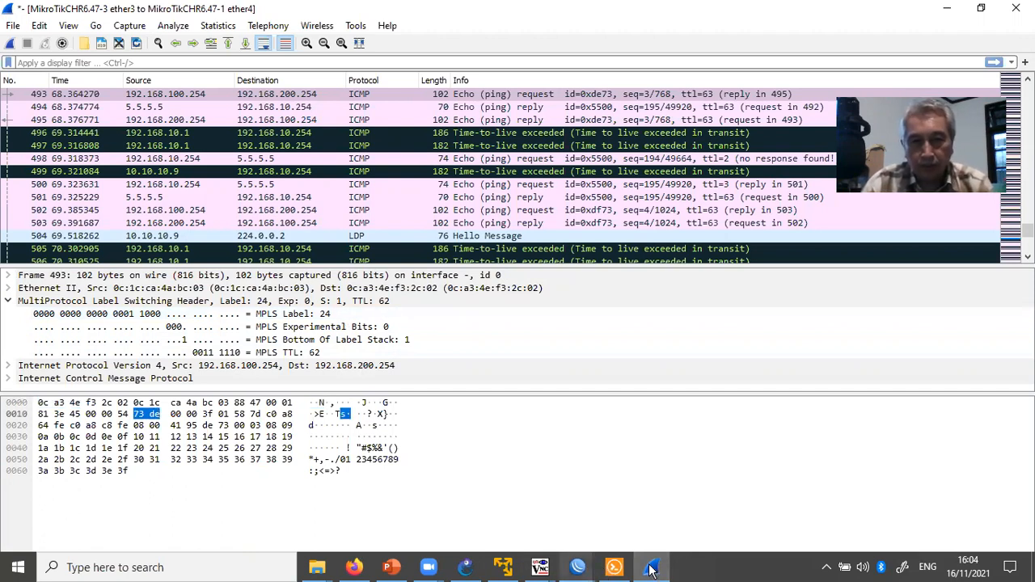
mouse_move(652, 570)
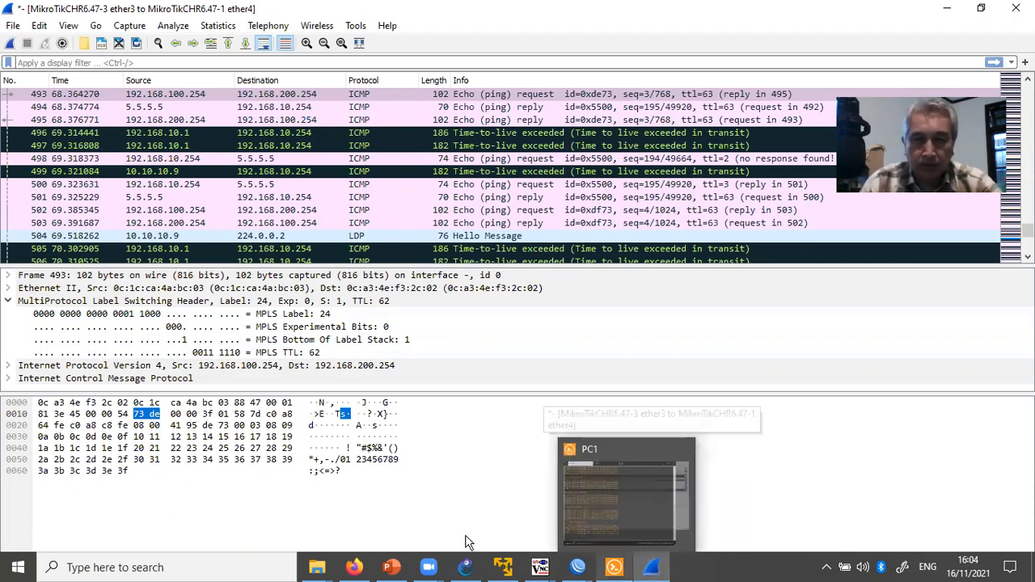
mouse_move(591, 571)
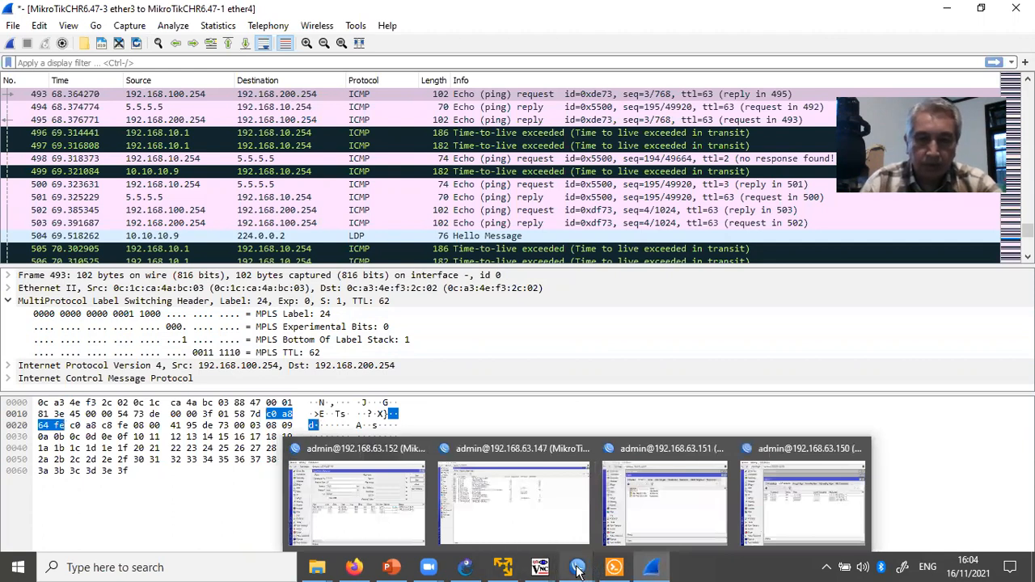
mouse_move(466, 571)
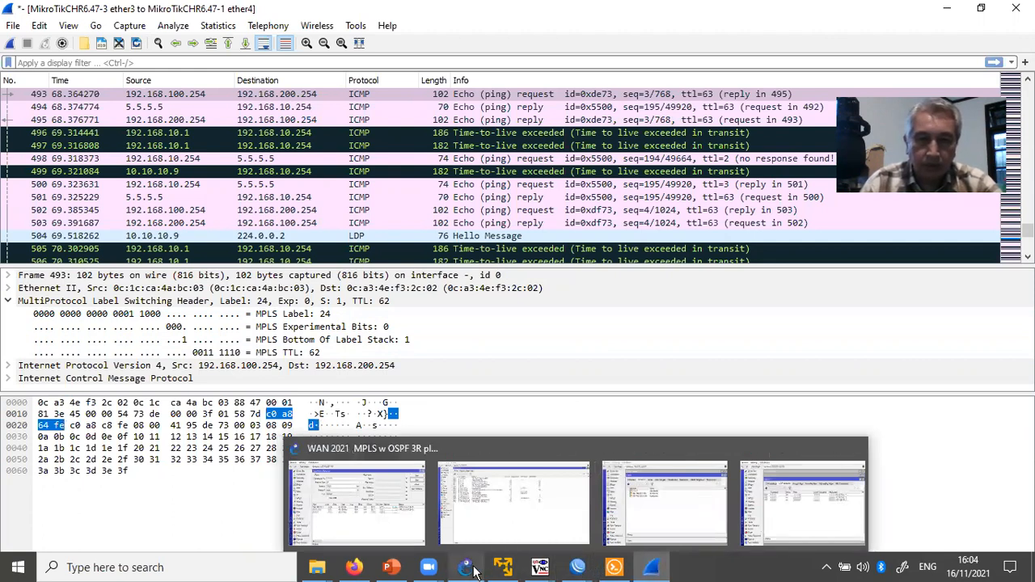
click(385, 493)
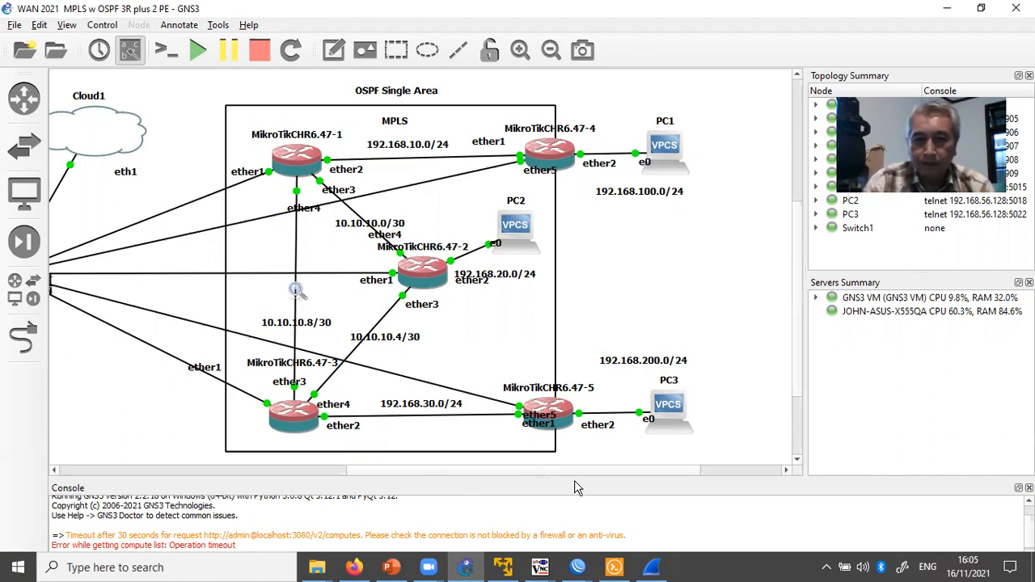
mouse_move(615, 569)
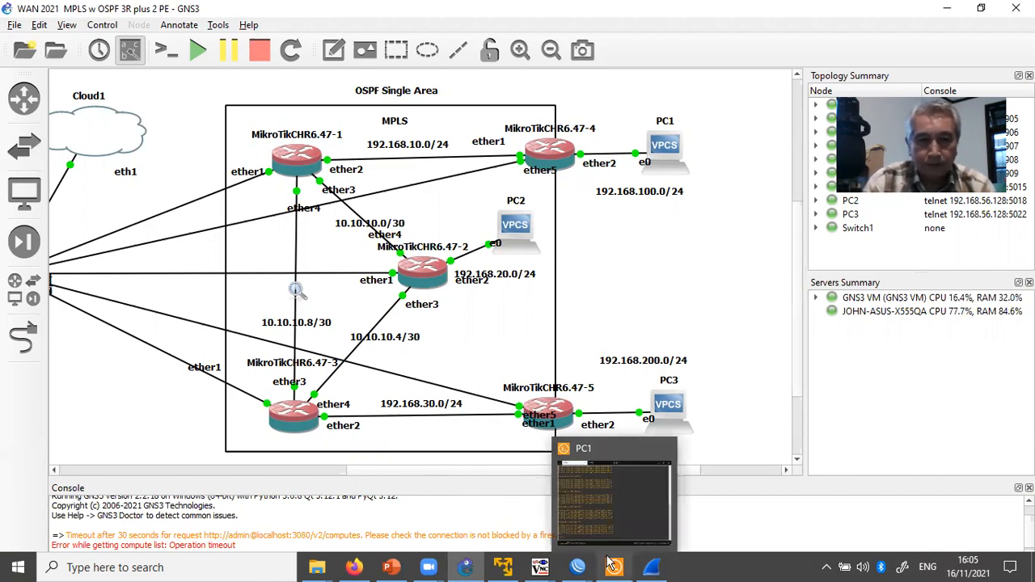
Switch to Wireshark and try to restart the capture on the same link, discarding the captured packets and dismissing the error.
click(652, 569)
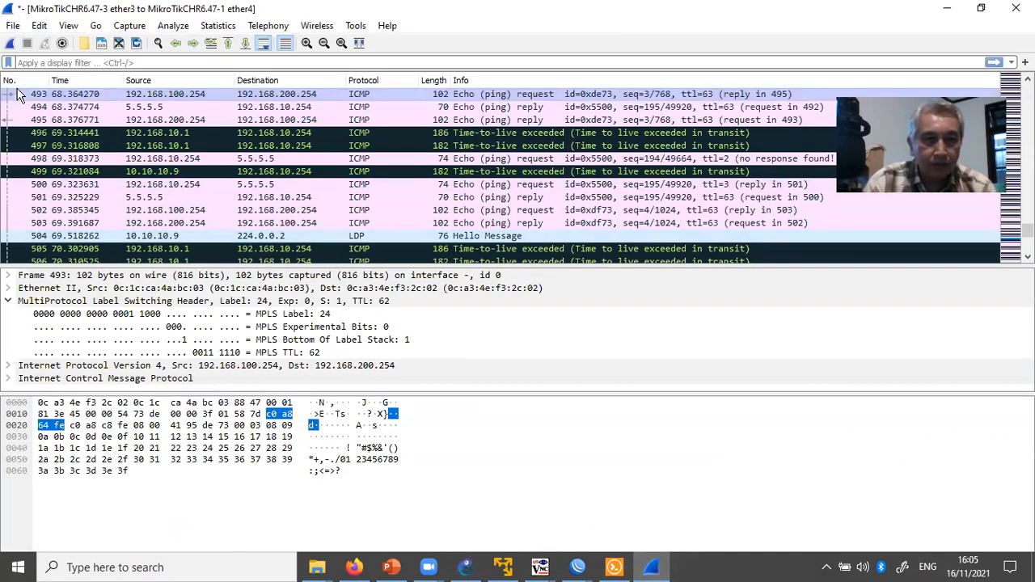
click(12, 46)
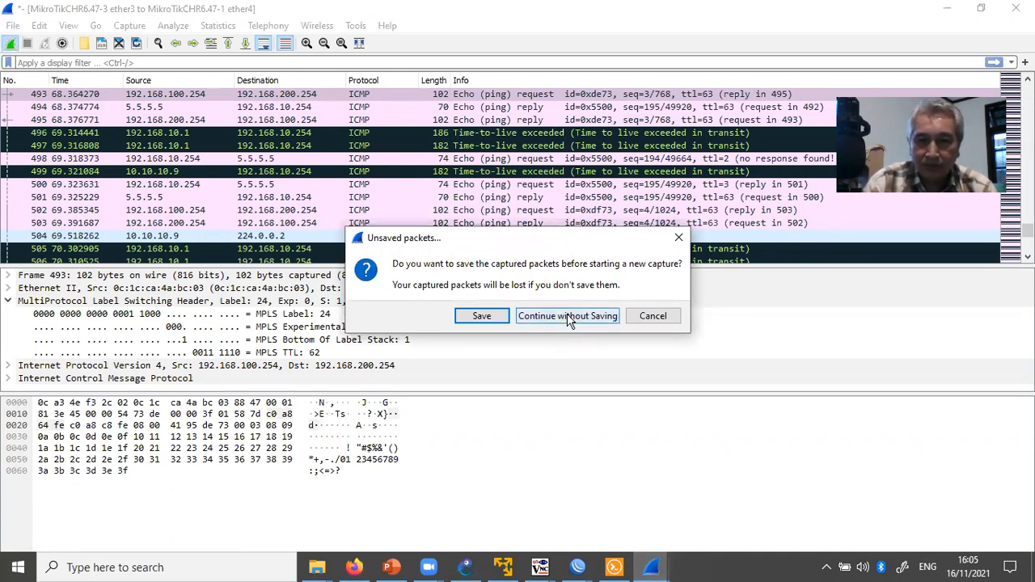
click(568, 316)
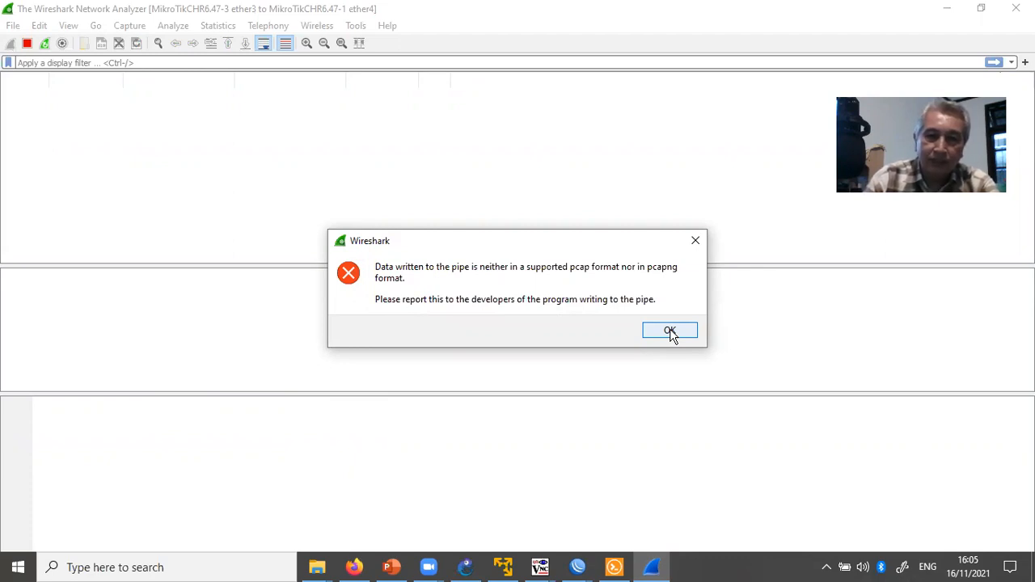
click(670, 332)
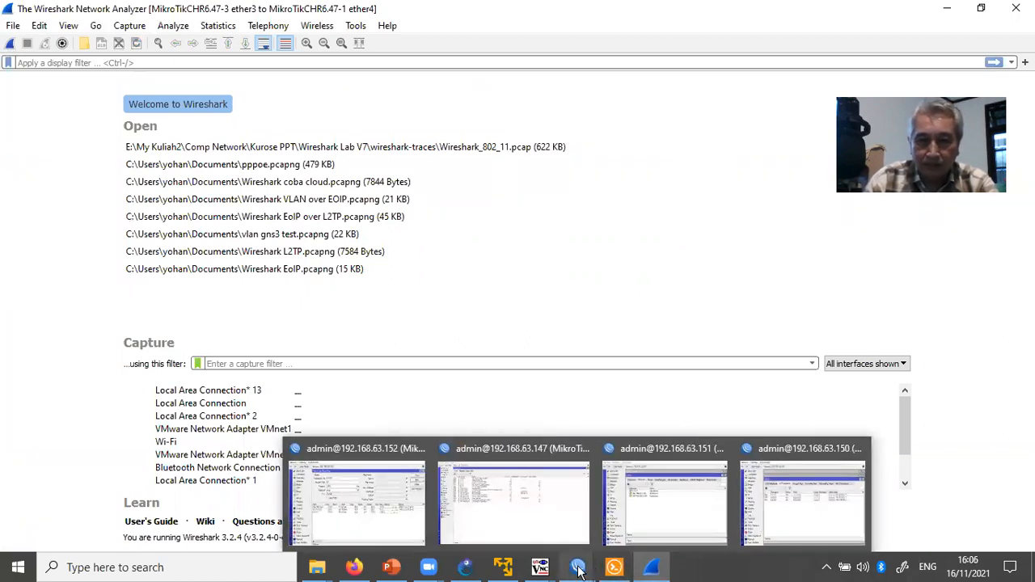
Return to GNS3, stop the capture on the MikroTikCHR6.47-3 to MikroTikCHR6.47-1 link, and close Wireshark.
click(466, 567)
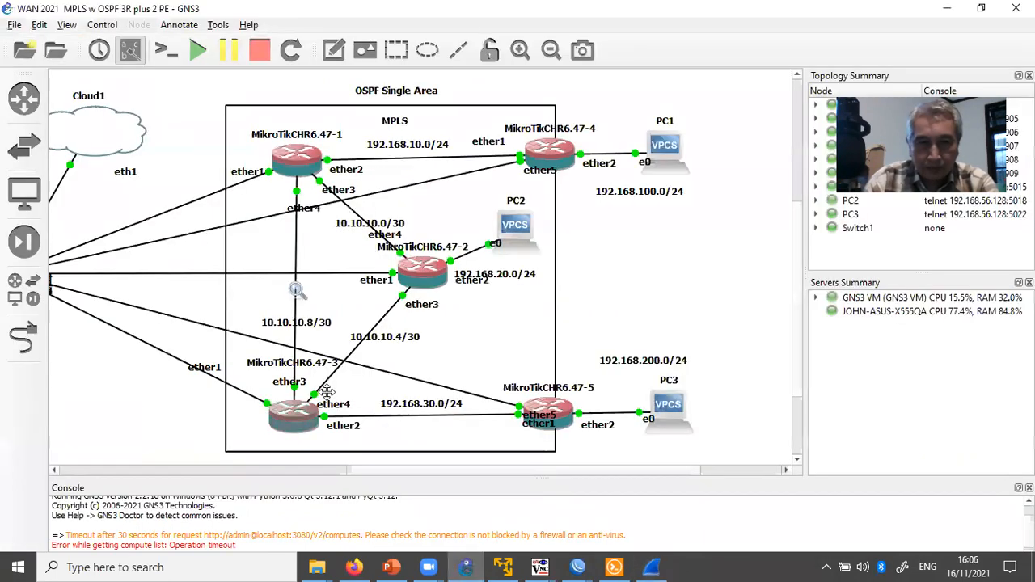
right_click(296, 292)
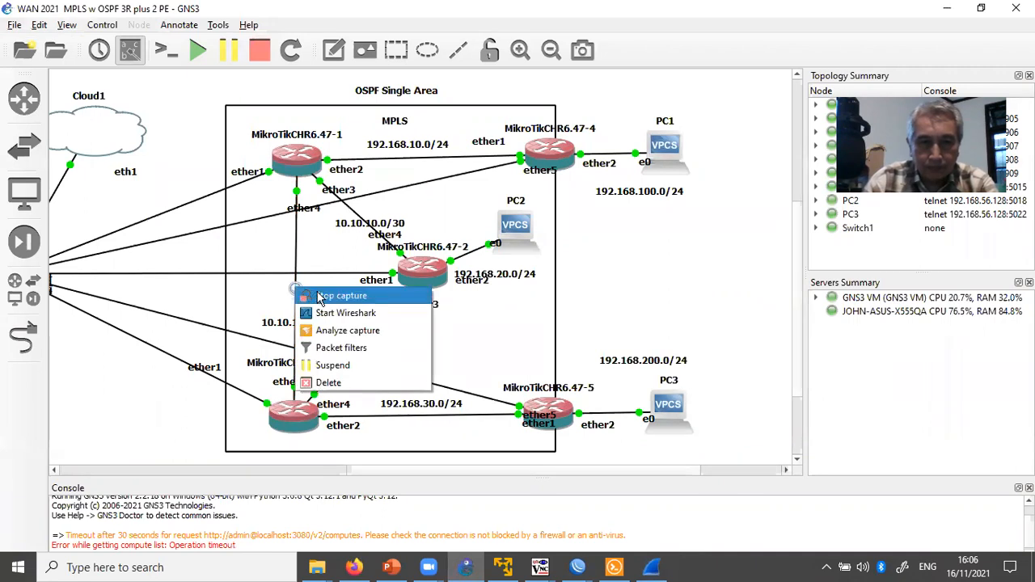
click(319, 299)
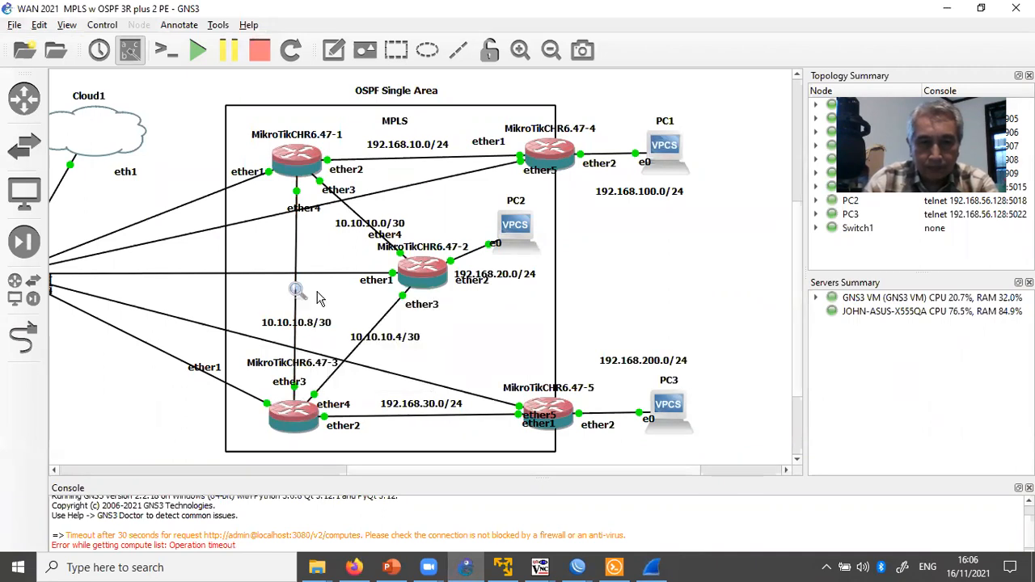
click(651, 567)
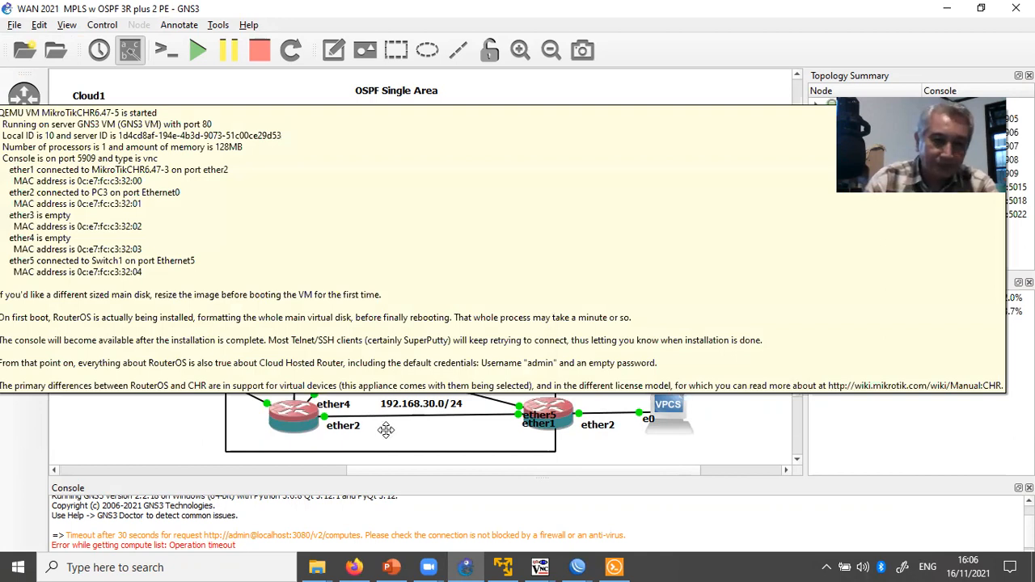
Start an Ethernet packet capture with Wireshark on the link from MikroTikCHR6.47-3 ether2 to MikroTikCHR6.47-5 ether1.
right_click(444, 419)
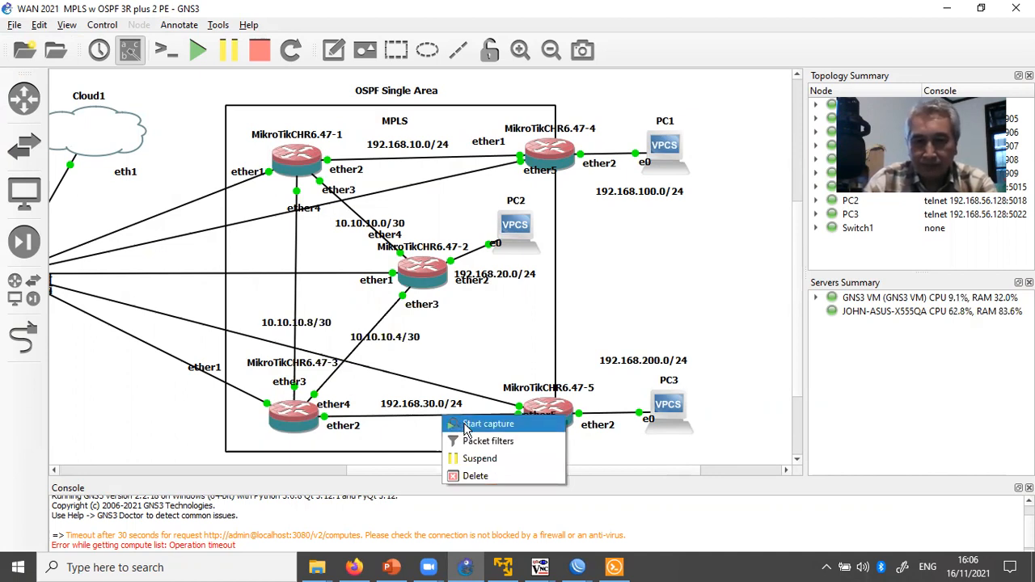
key(Return)
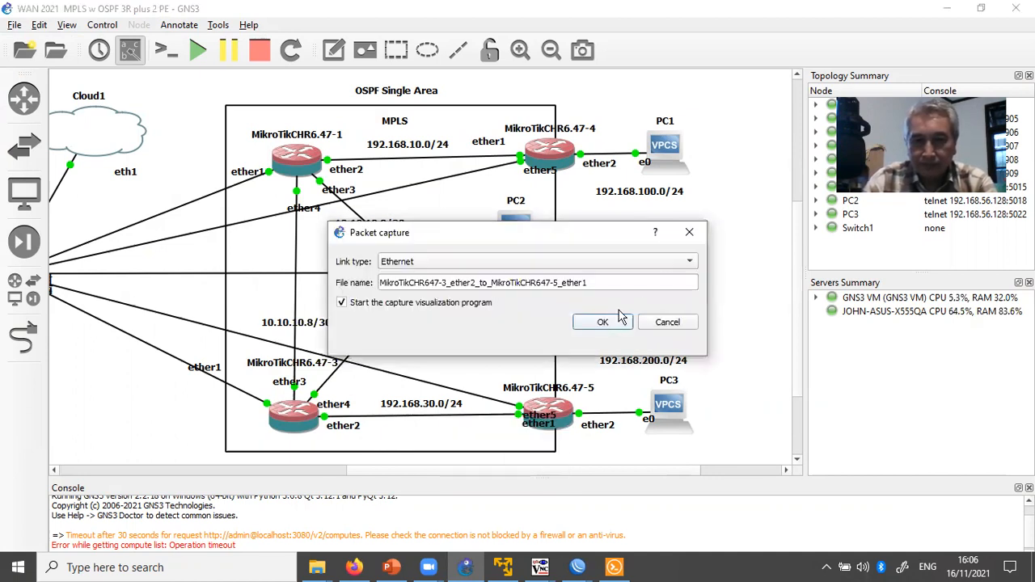
click(602, 322)
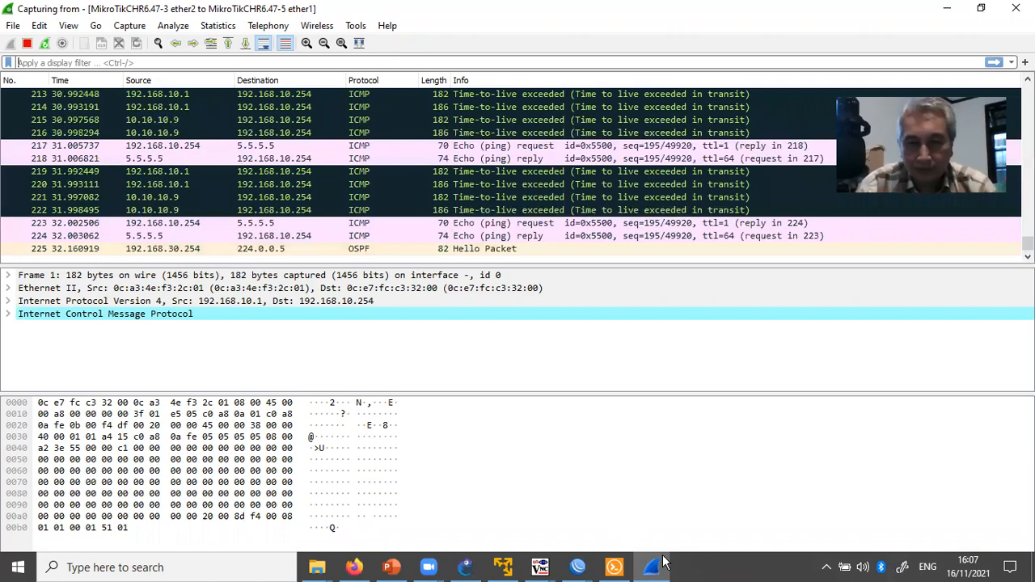
Ping 192.168.200.254 again from the PC1 console, and stop the running Wireshark capture once the replies are in.
click(615, 568)
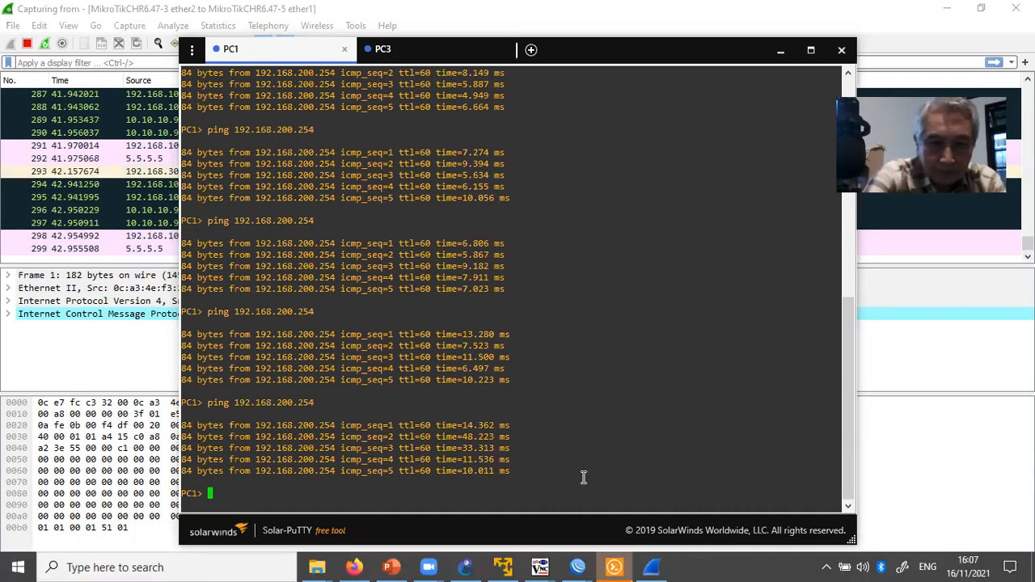
key(Up)
key(Return)
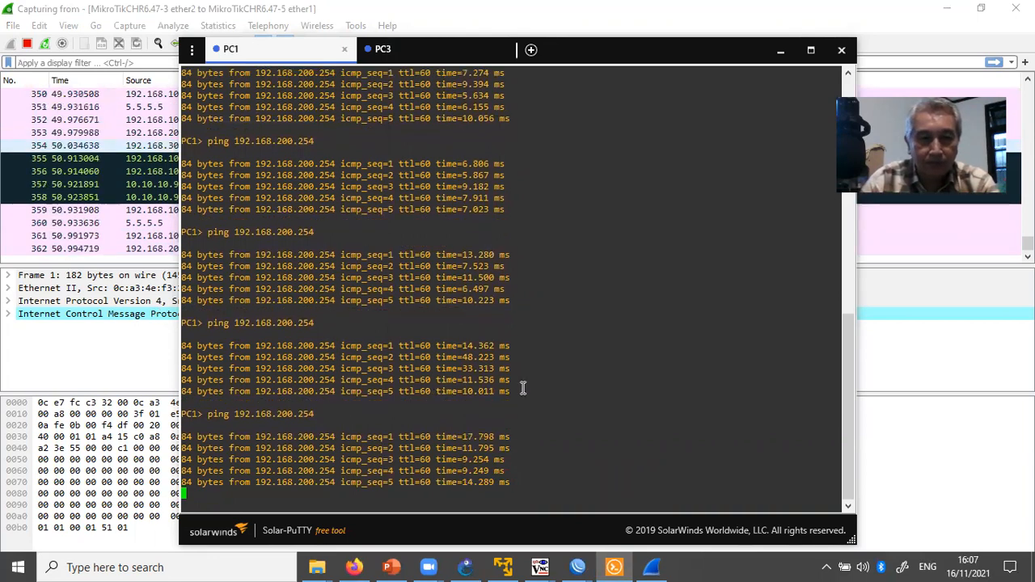
click(443, 14)
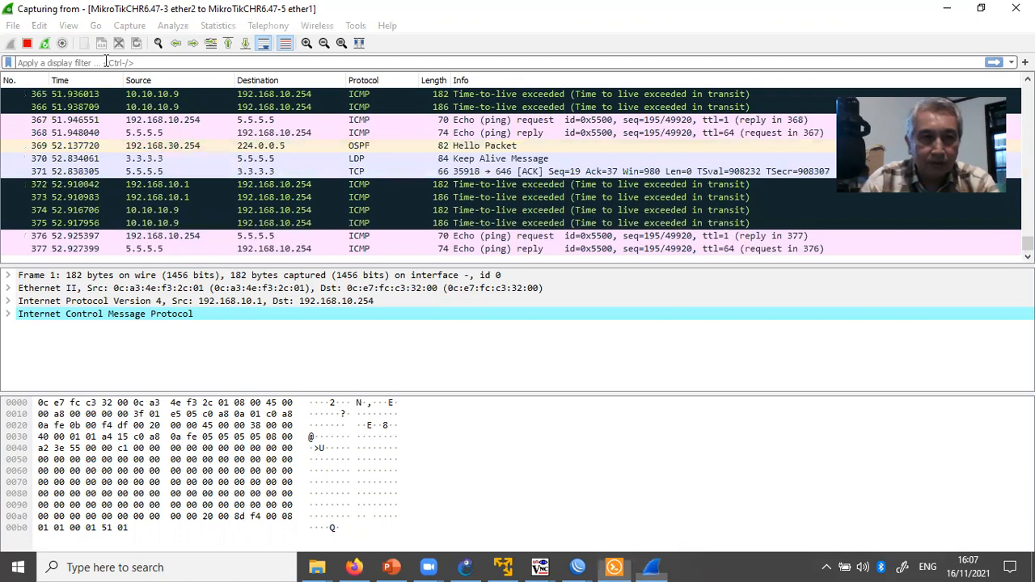
click(27, 45)
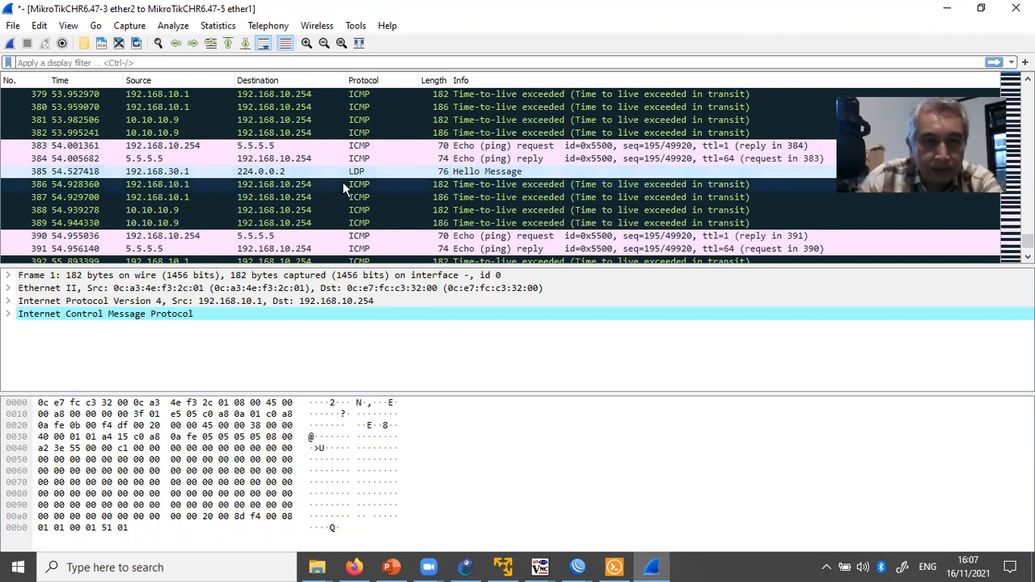
Find an ICMP echo request from 192.168.100.254 to 192.168.200.254 and its reply, and compare their protocol headers for MPLS labels.
scroll(343, 181, up, 4)
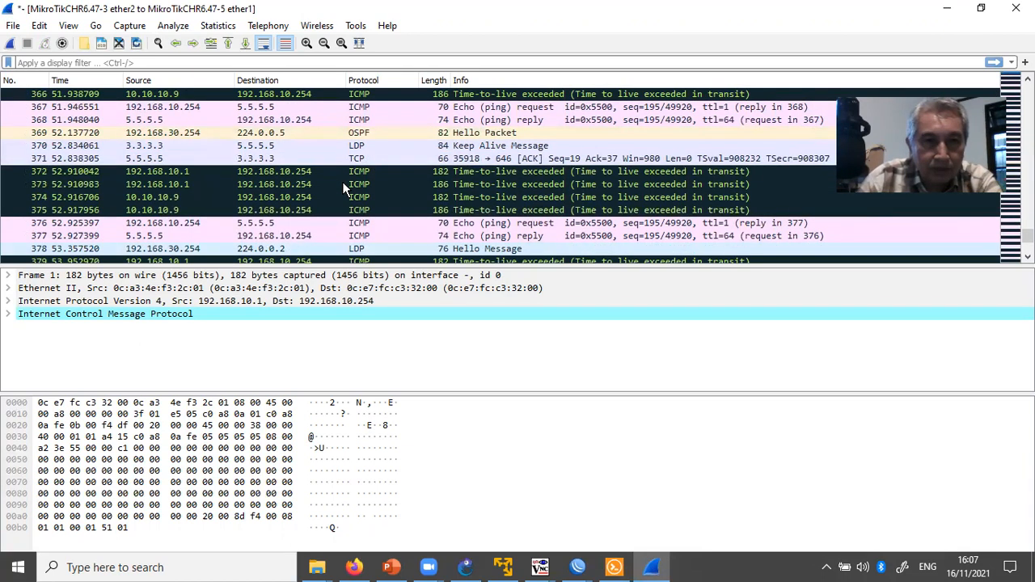
scroll(343, 185, up, 4)
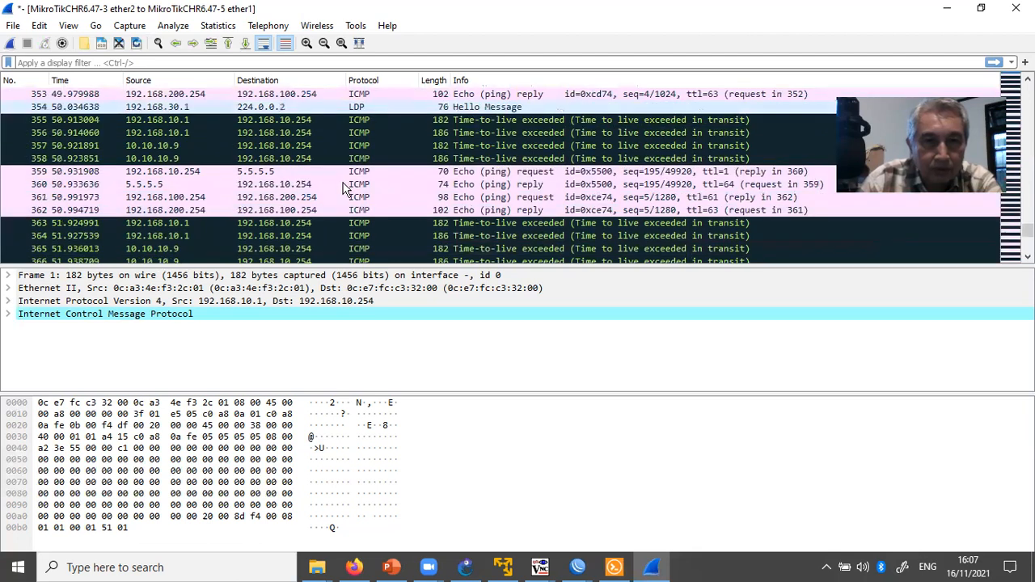
scroll(344, 188, up, 4)
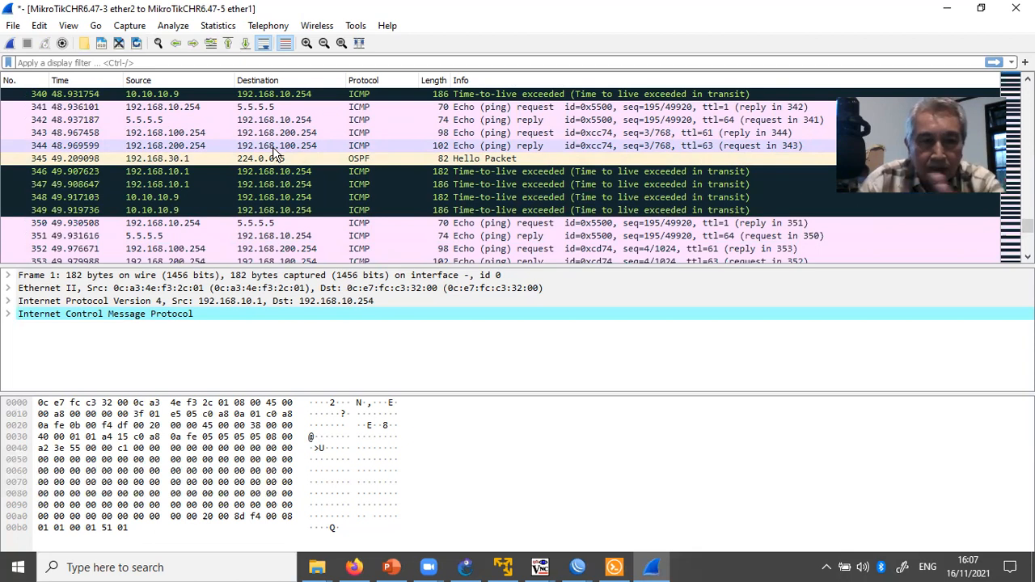
click(197, 134)
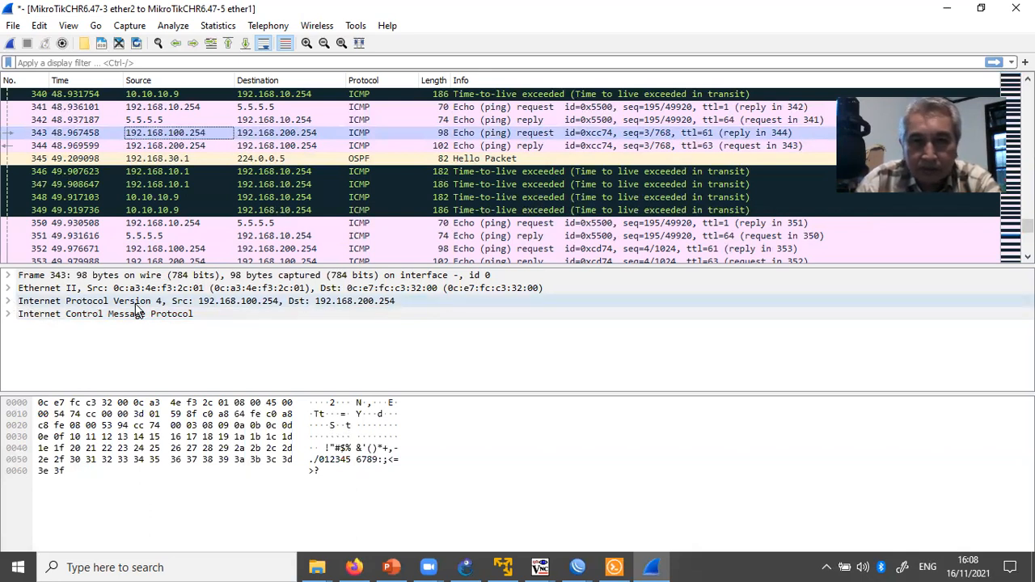
click(181, 146)
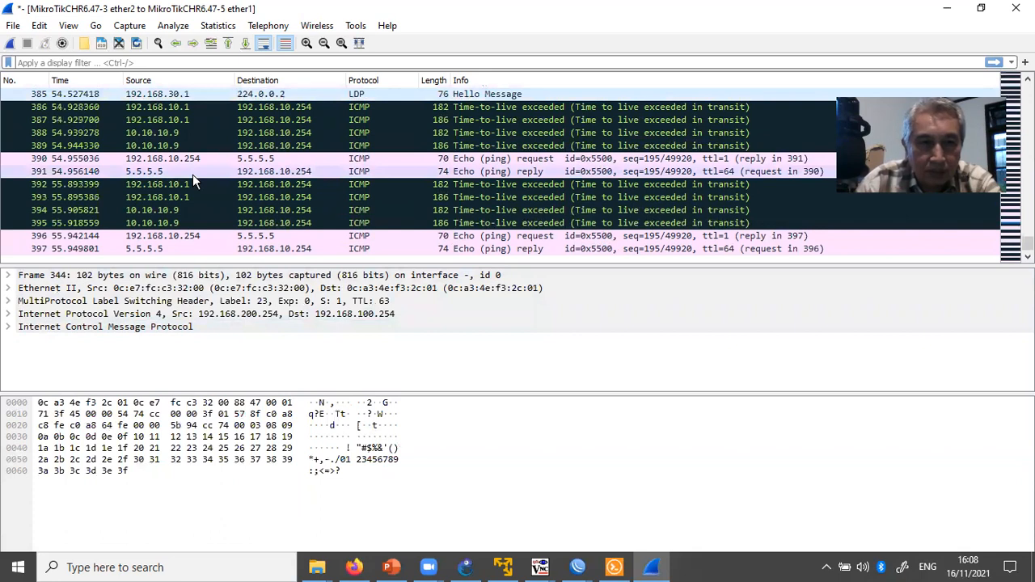
Inspect the echo request with sequence number 4 from 192.168.100.254 and look through the other captured packets.
scroll(192, 173, up, 13)
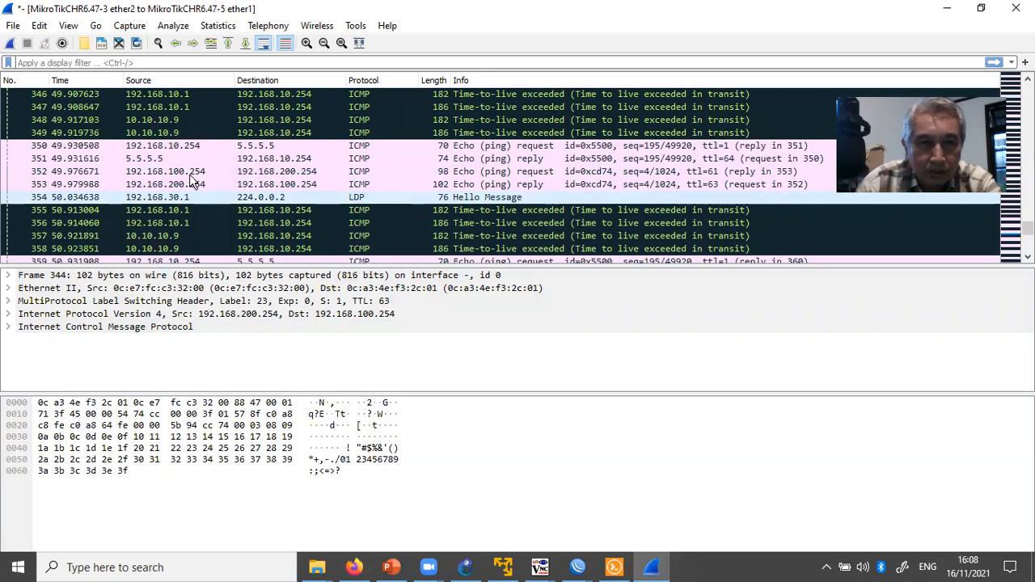
click(176, 173)
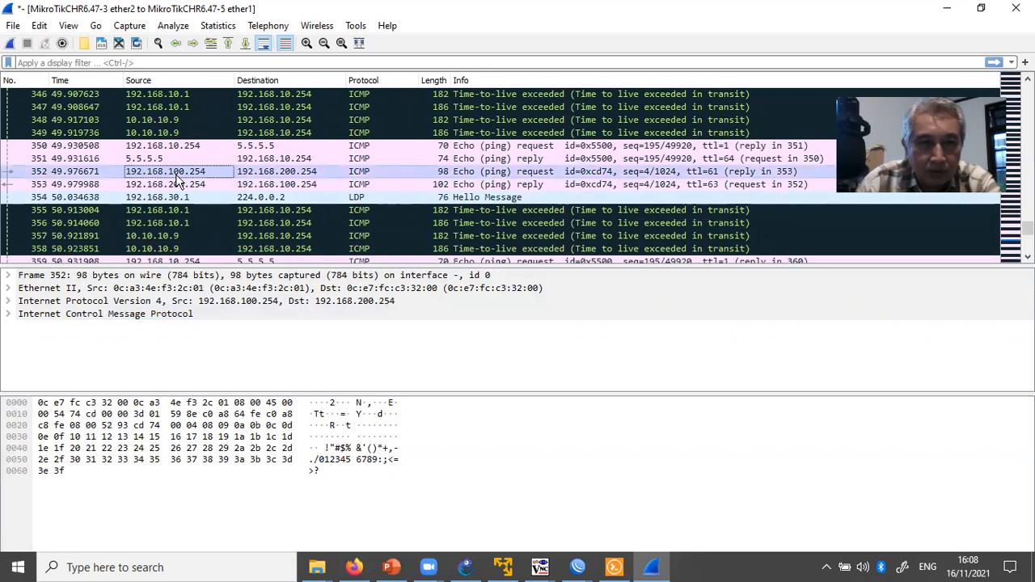
scroll(486, 233, up, 17)
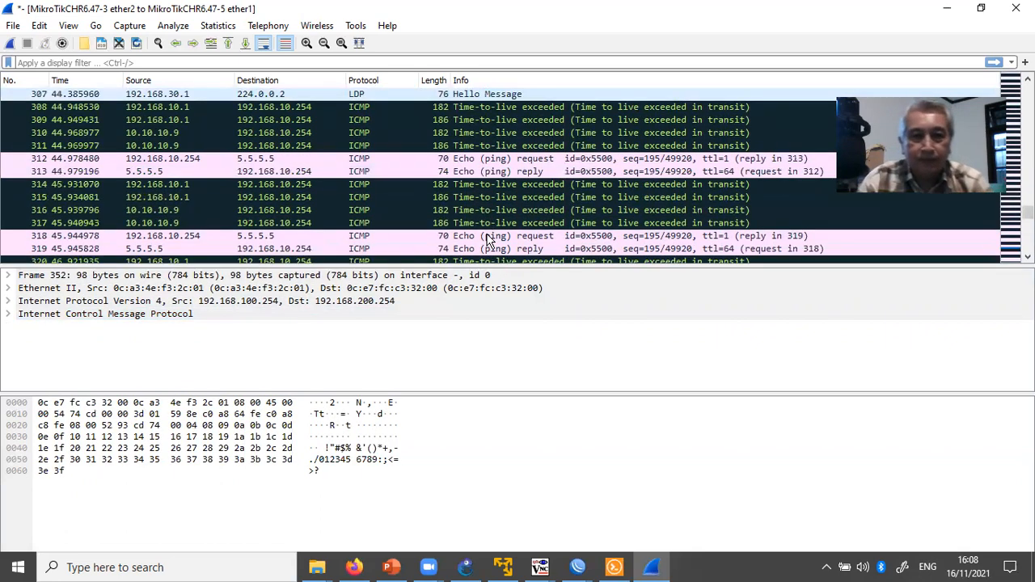
scroll(487, 239, up, 13)
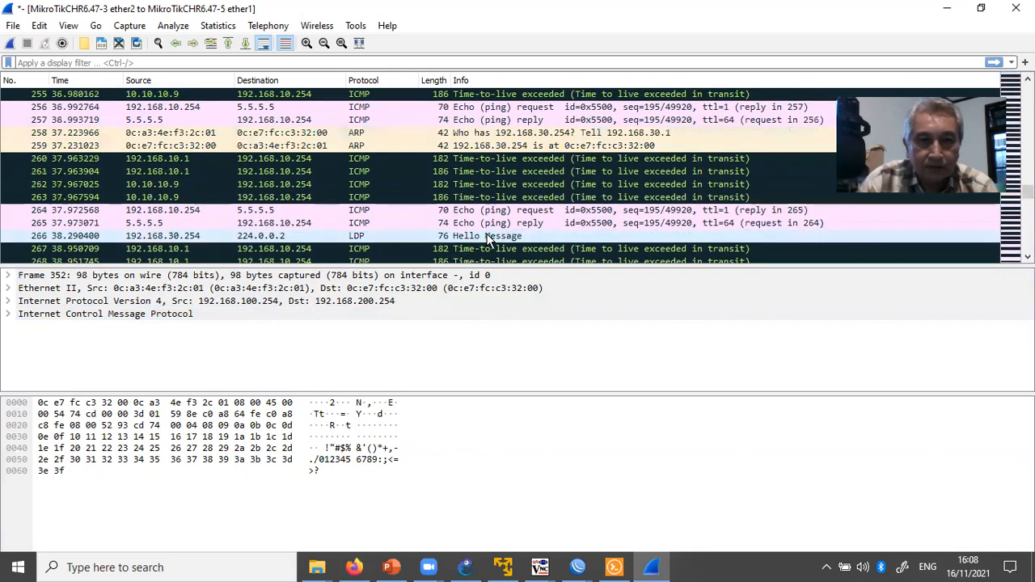
scroll(488, 240, down, 20)
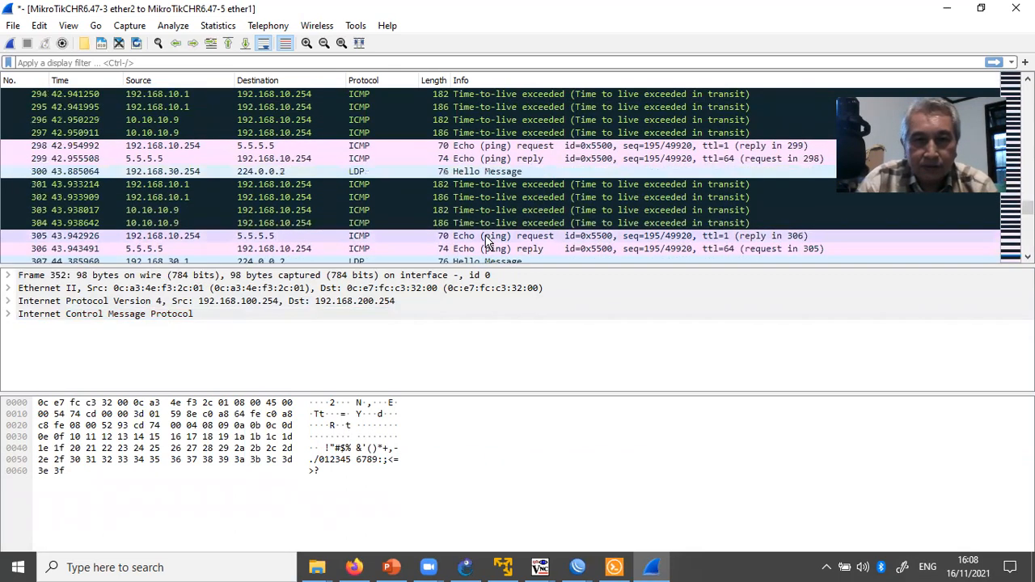
scroll(487, 241, down, 9)
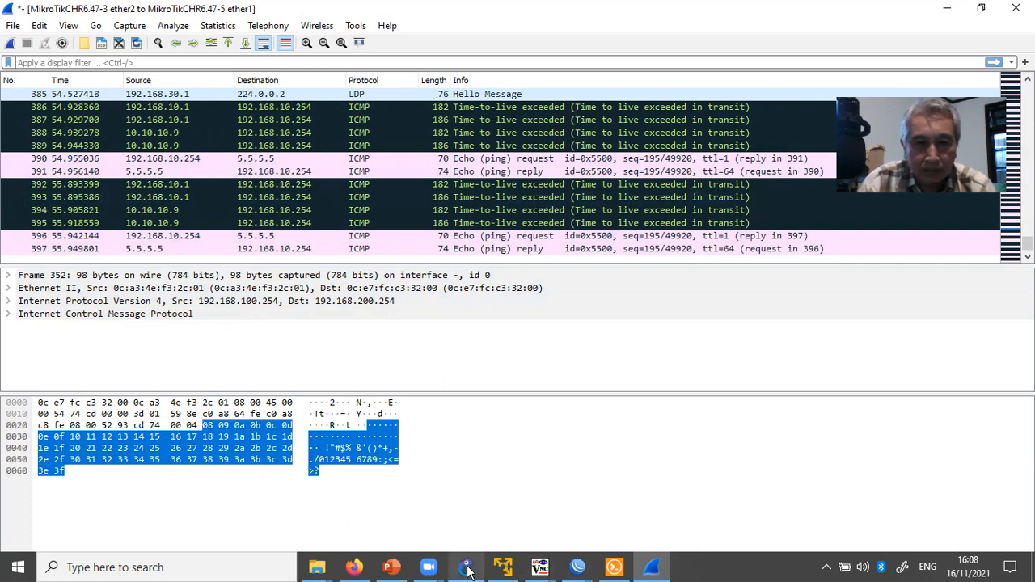
In GNS3, stop the capture on the MikroTikCHR6.47-3 to MikroTikCHR6.47-5 link, and quit Wireshark without saving the packets.
mouse_move(582, 572)
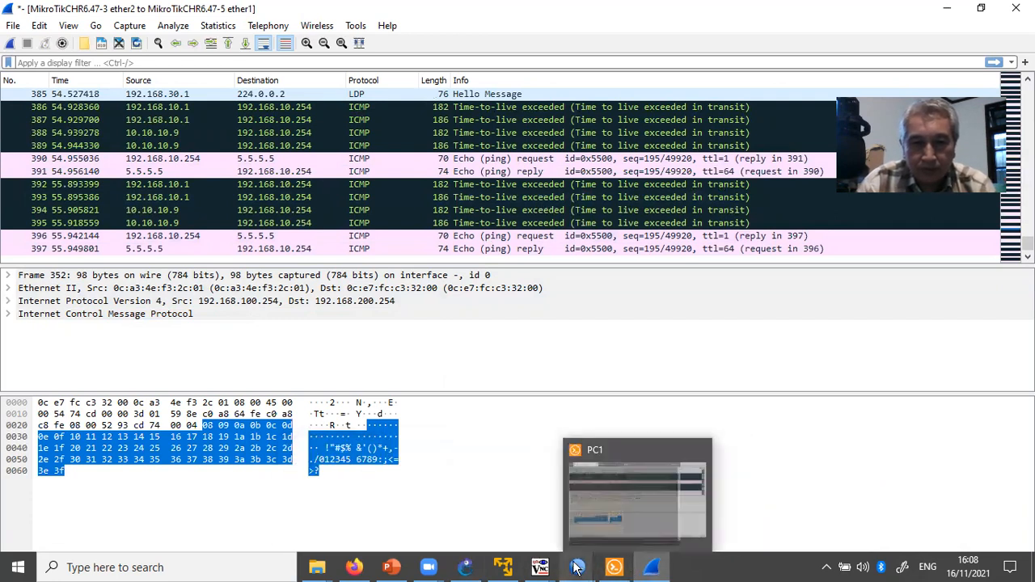
click(405, 431)
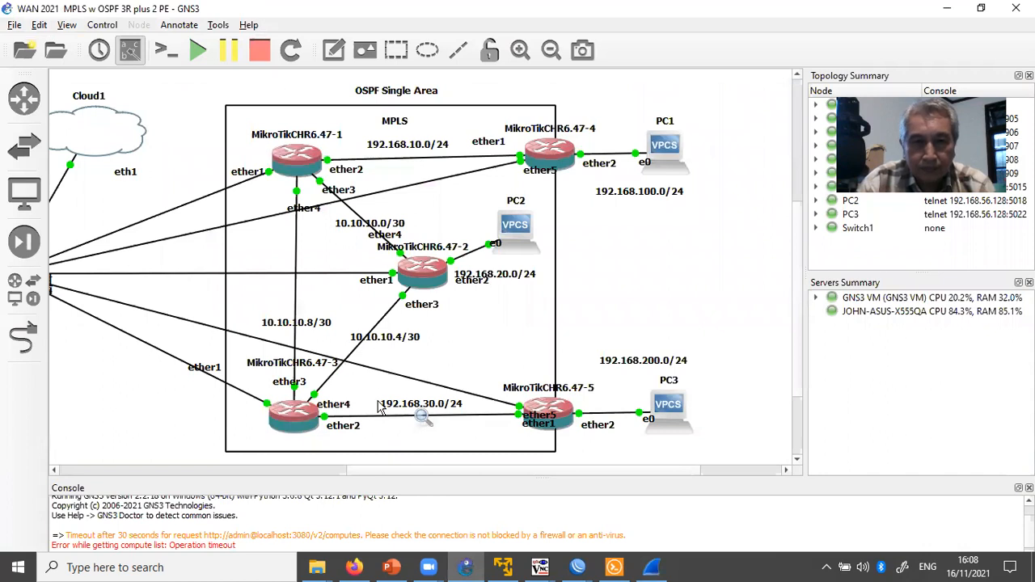
right_click(421, 418)
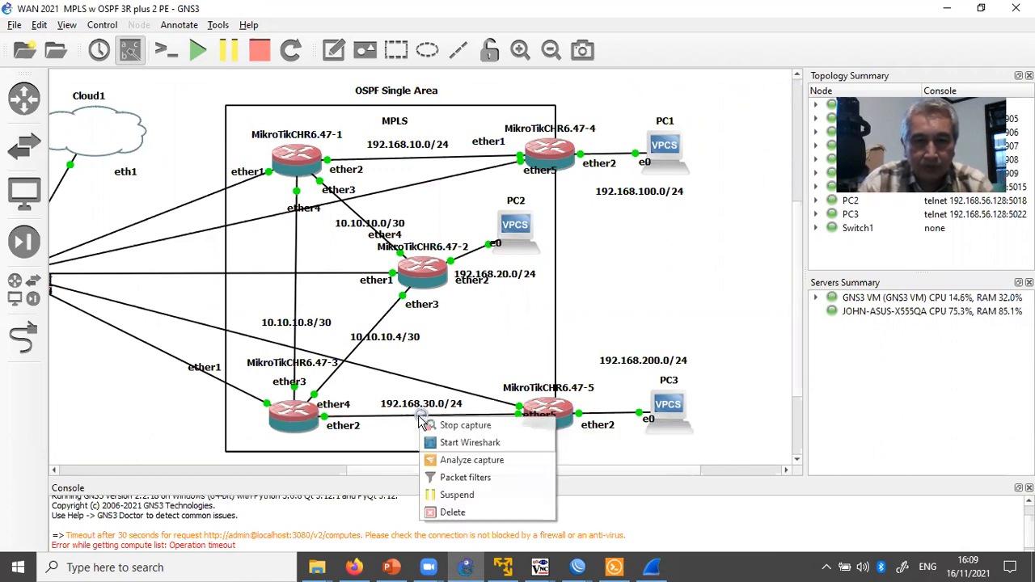
click(455, 427)
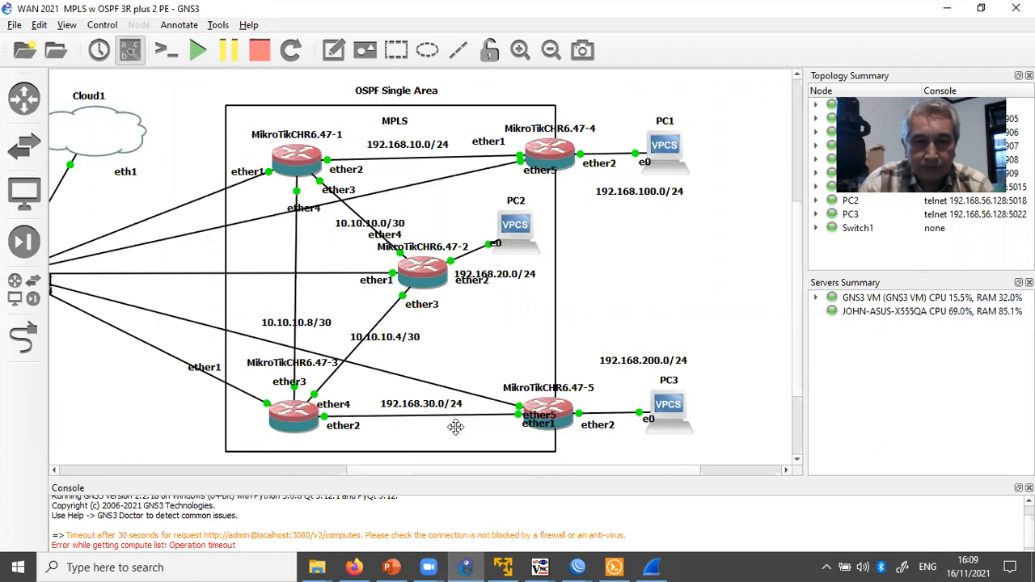
click(651, 571)
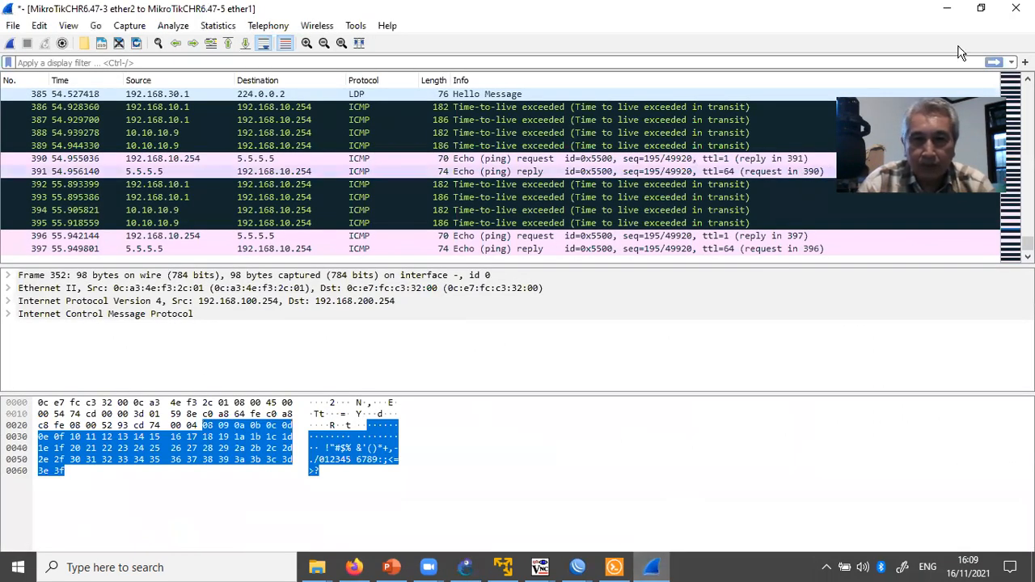
click(1016, 8)
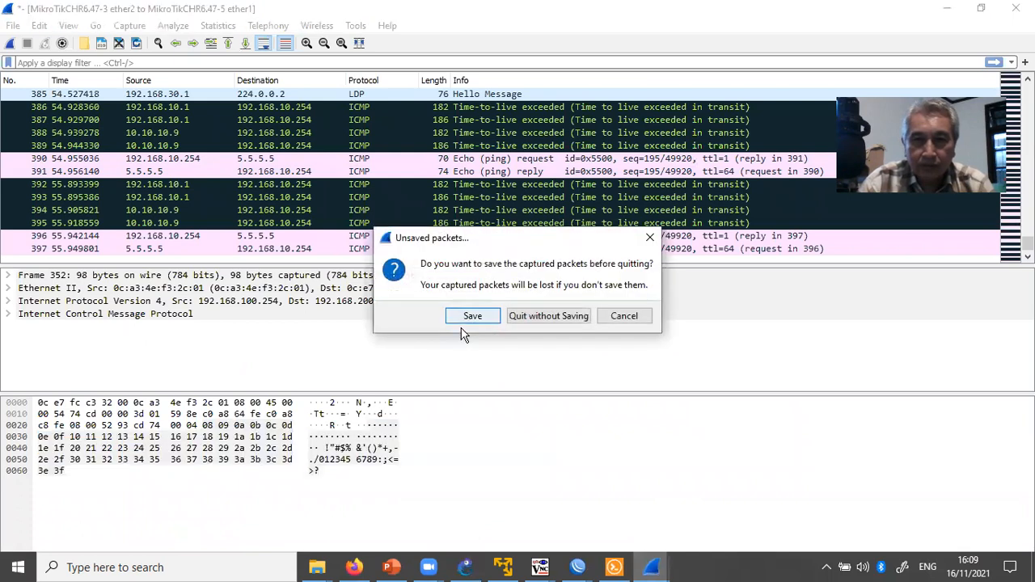
click(518, 317)
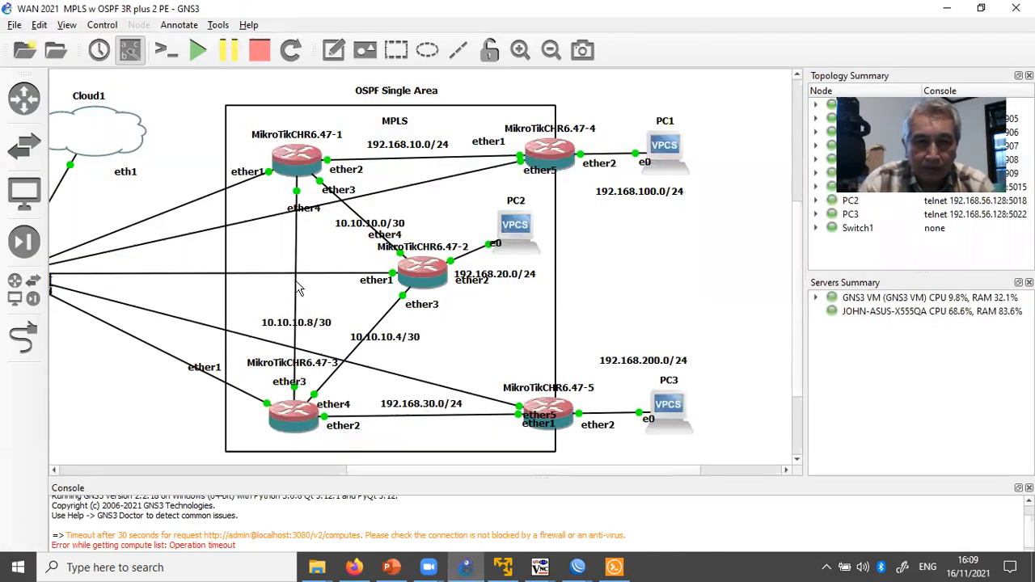
Start an Ethernet packet capture with Wireshark on the link from MikroTikCHR6.47-3 ether3 to MikroTikCHR6.47-1 ether4.
right_click(297, 282)
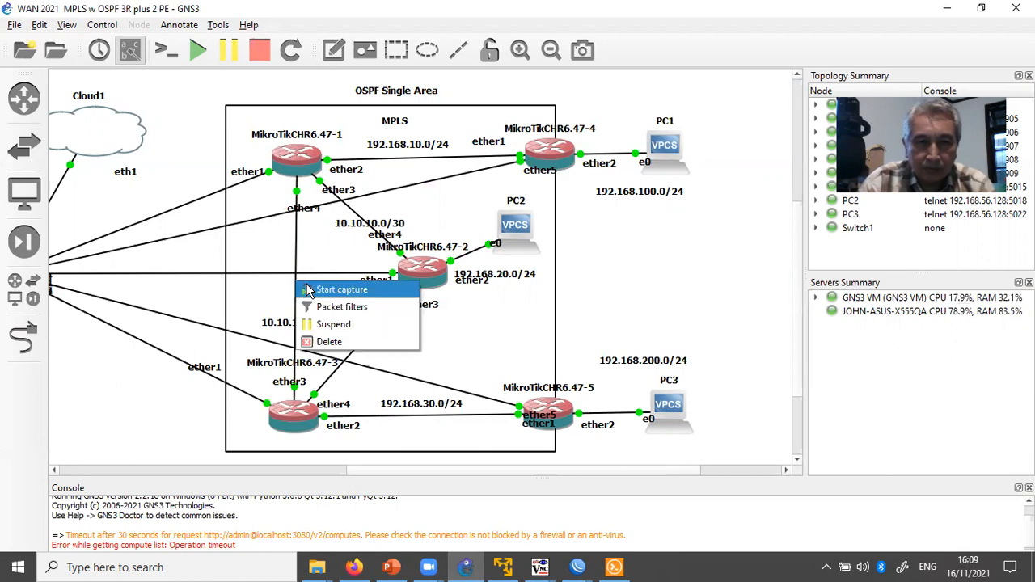
click(301, 289)
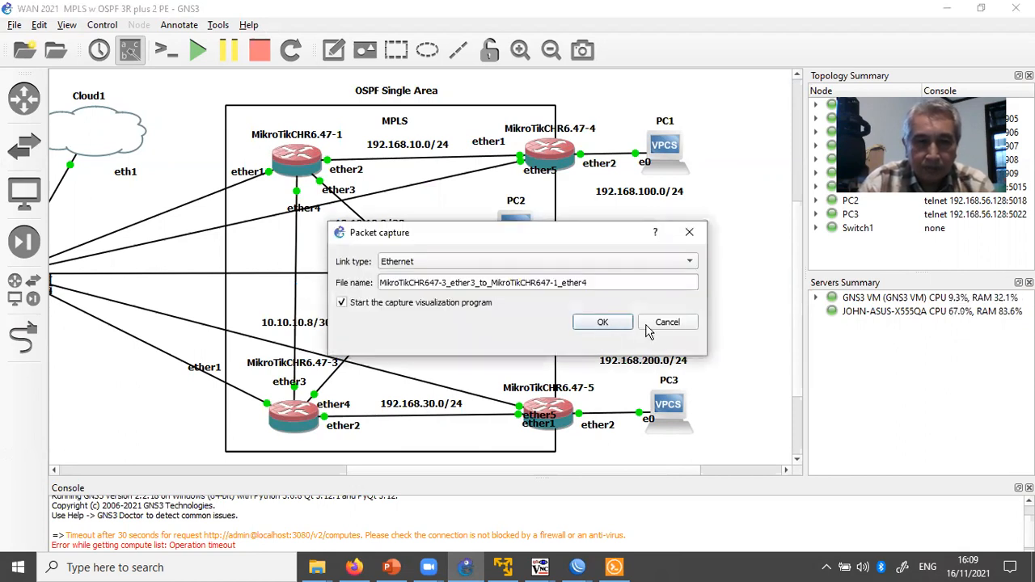
click(606, 323)
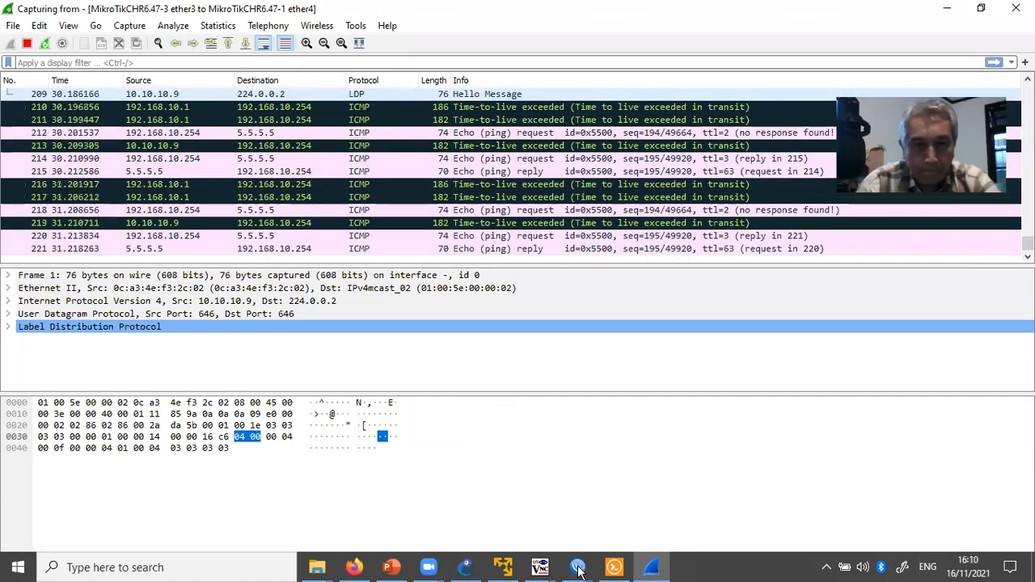
Switch to the PC3 console in Solar-PuTTY and ping 192.168.100.254.
mouse_move(577, 564)
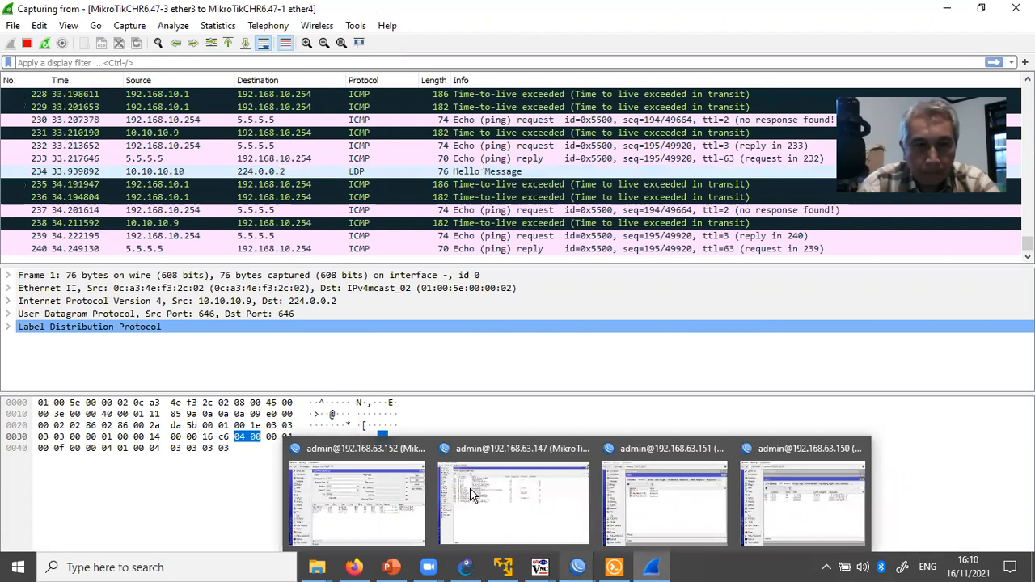
click(614, 569)
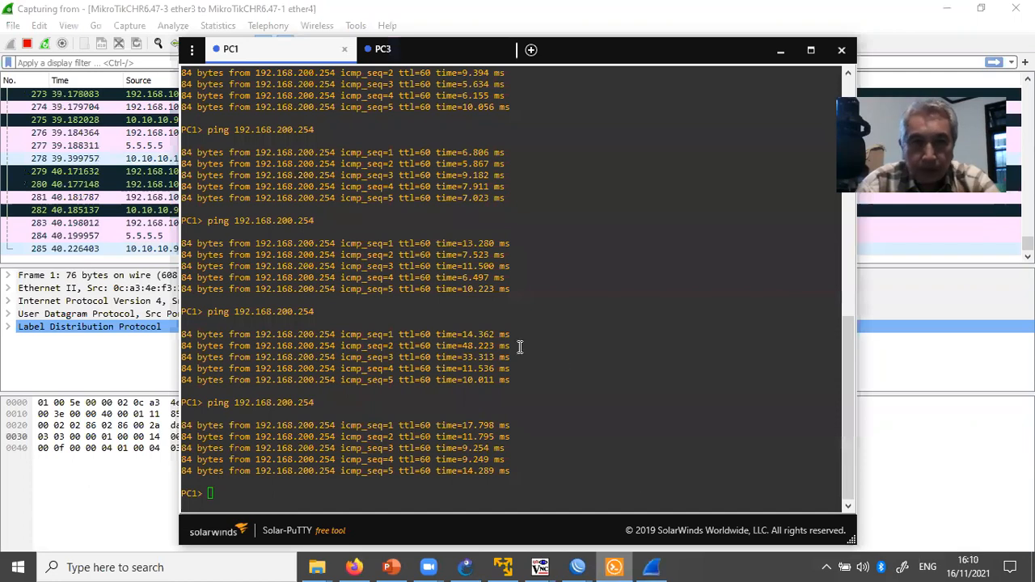
click(804, 247)
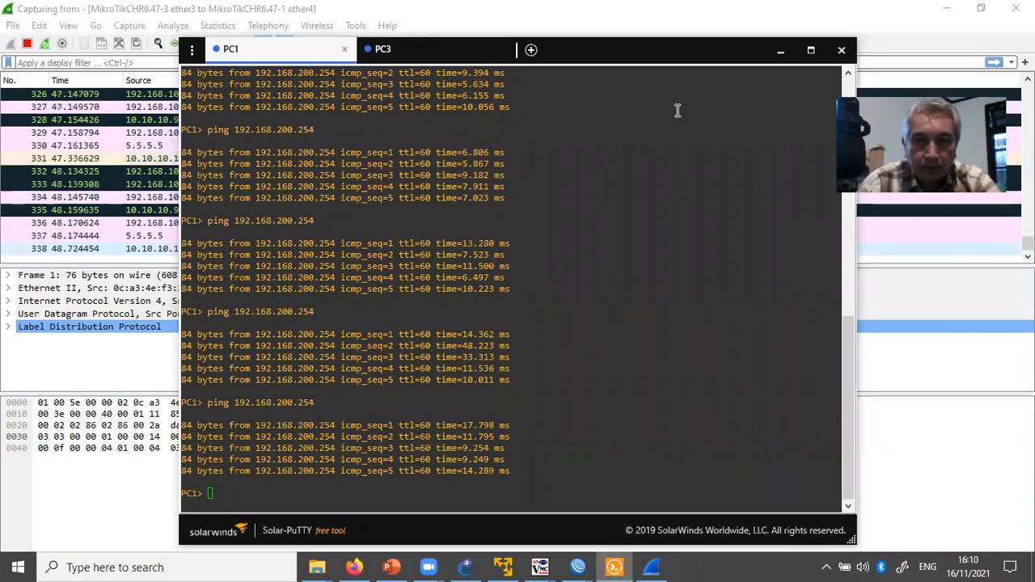
click(428, 50)
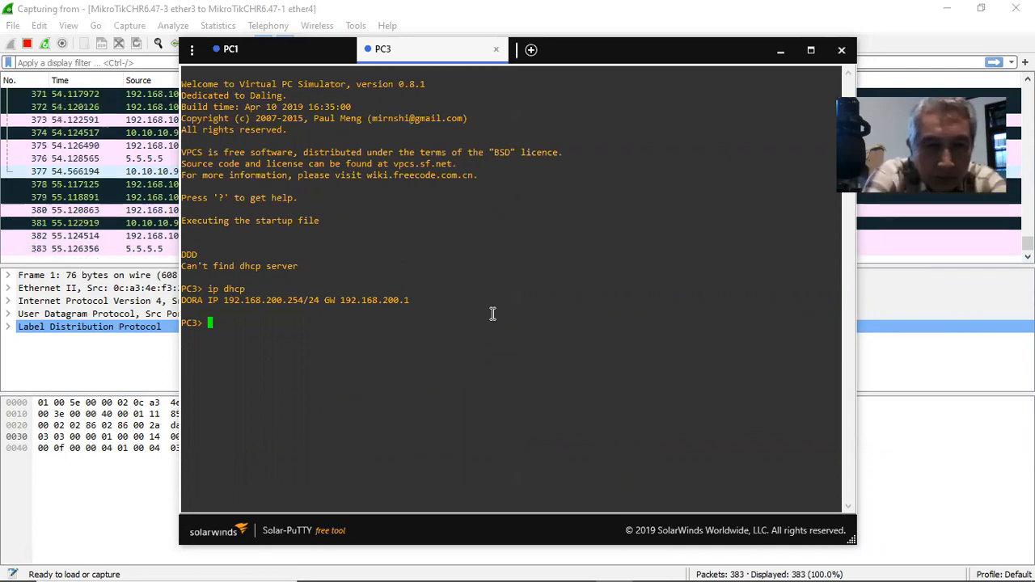
text(ping 192.16)
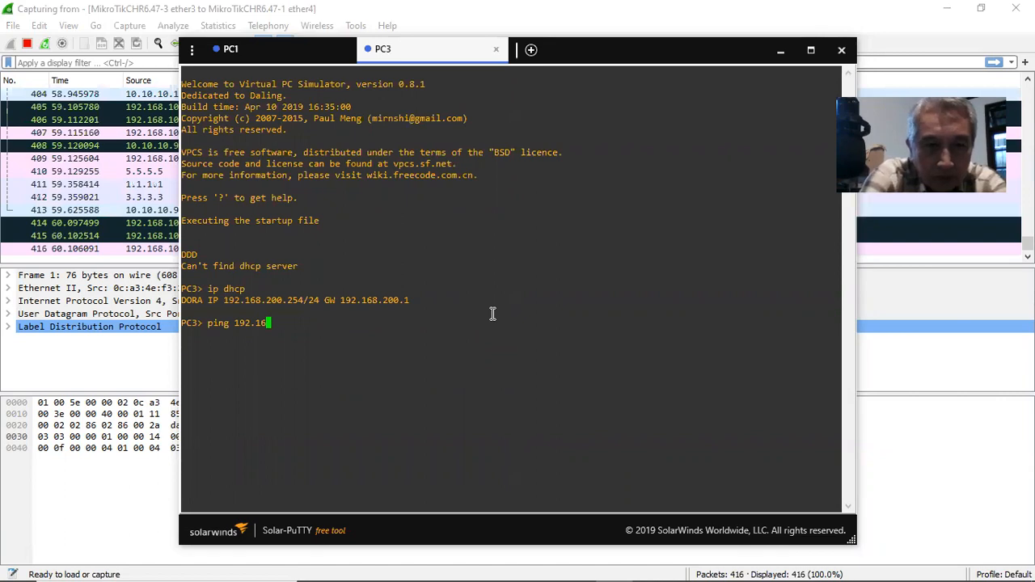
text(8.100.254)
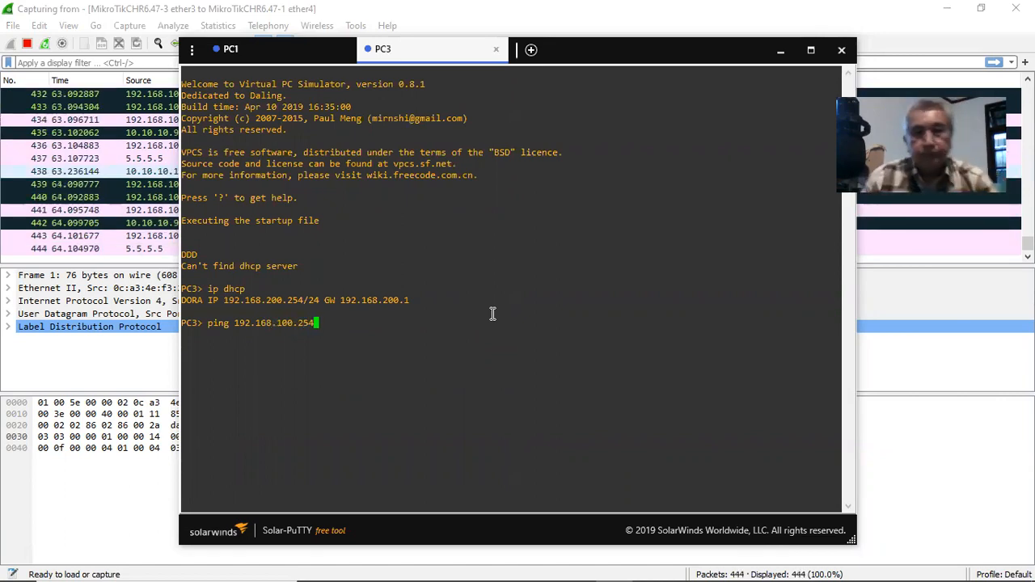
key(Return)
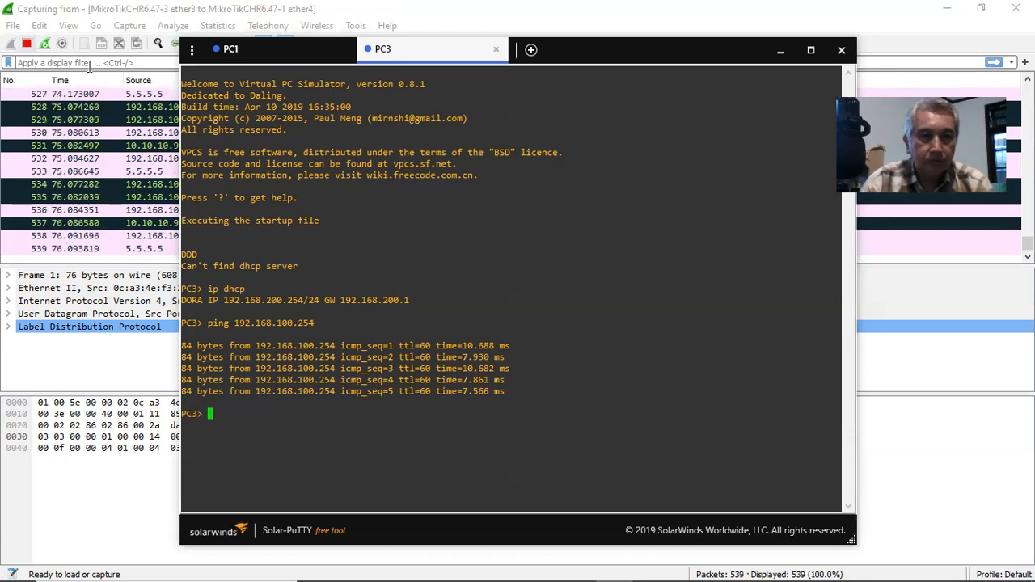
Stop the Wireshark capture and find the ICMP echo packets exchanged between 192.168.200.254 and 192.168.100.254.
click(28, 43)
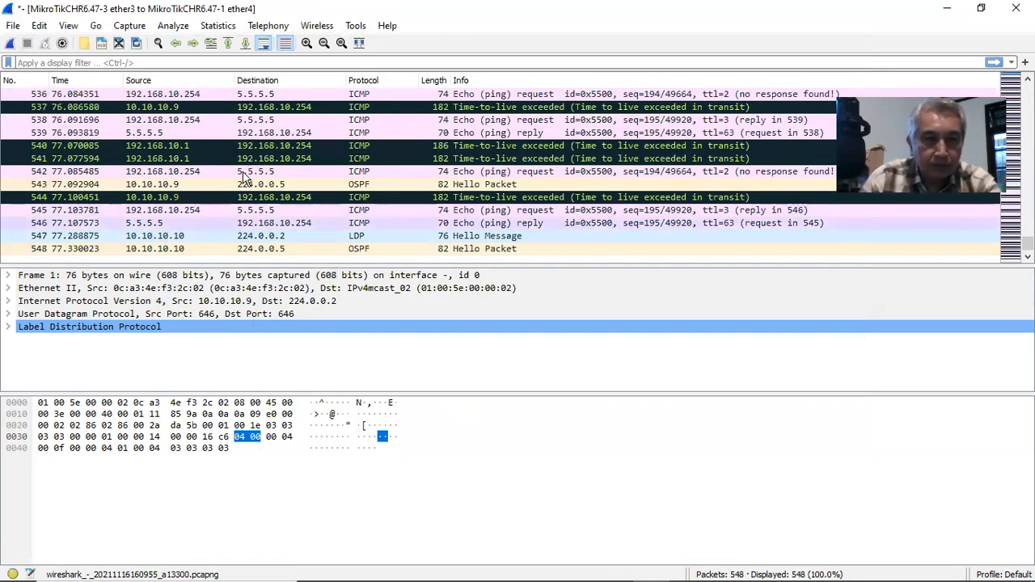
scroll(242, 178, up, 9)
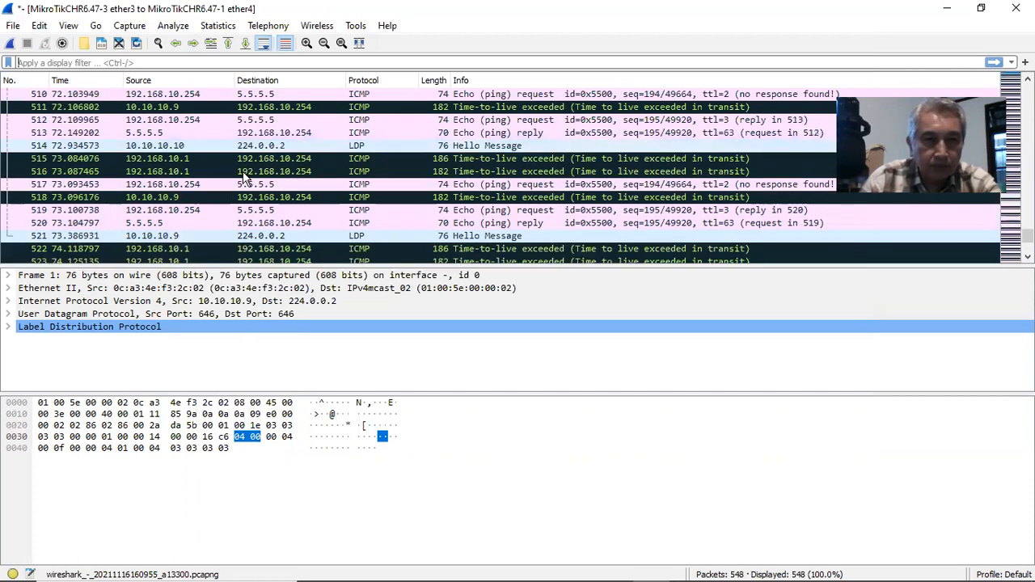
scroll(244, 180, up, 4)
scroll(245, 180, up, 9)
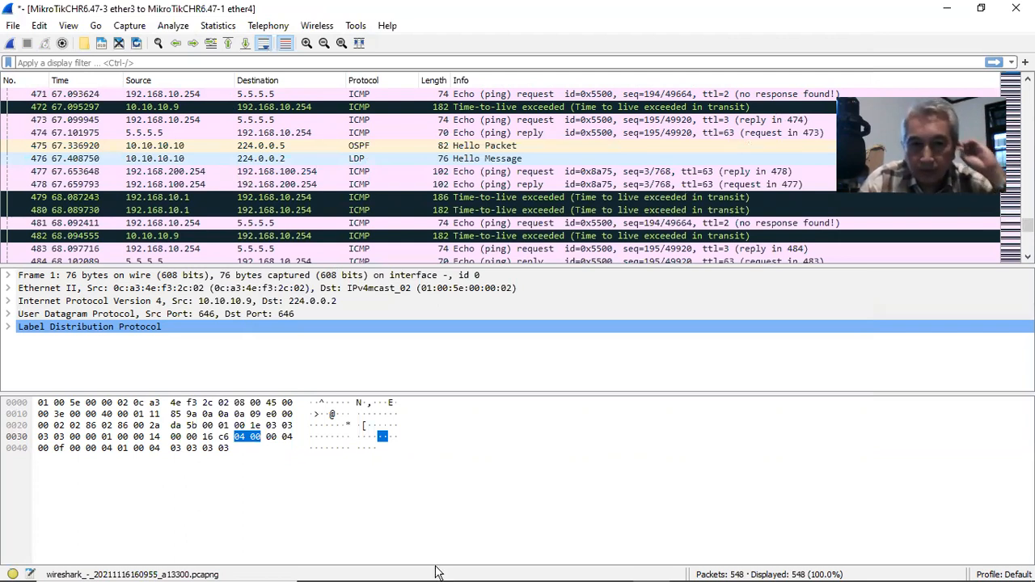
Check the ping in the PC3 console, and in Wireshark expand the MPLS header of the sequence 3 echo request from 192.168.200.254.
mouse_move(439, 579)
click(614, 566)
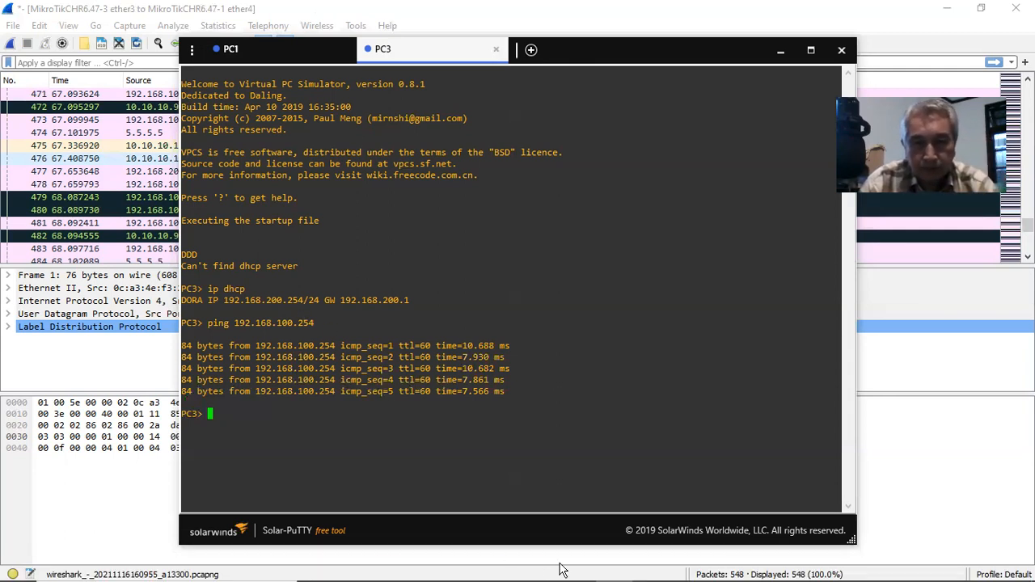
mouse_move(615, 568)
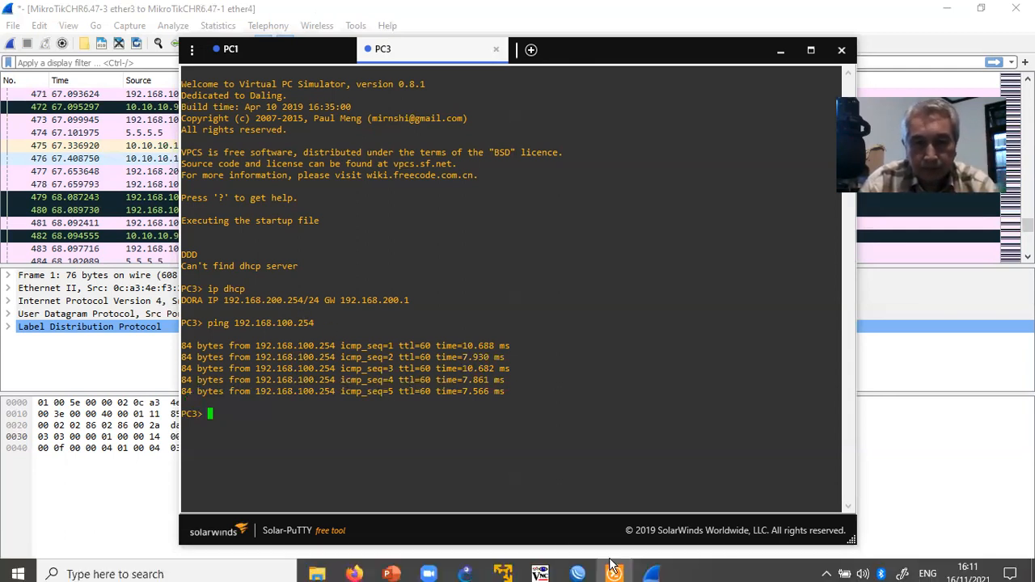
click(650, 568)
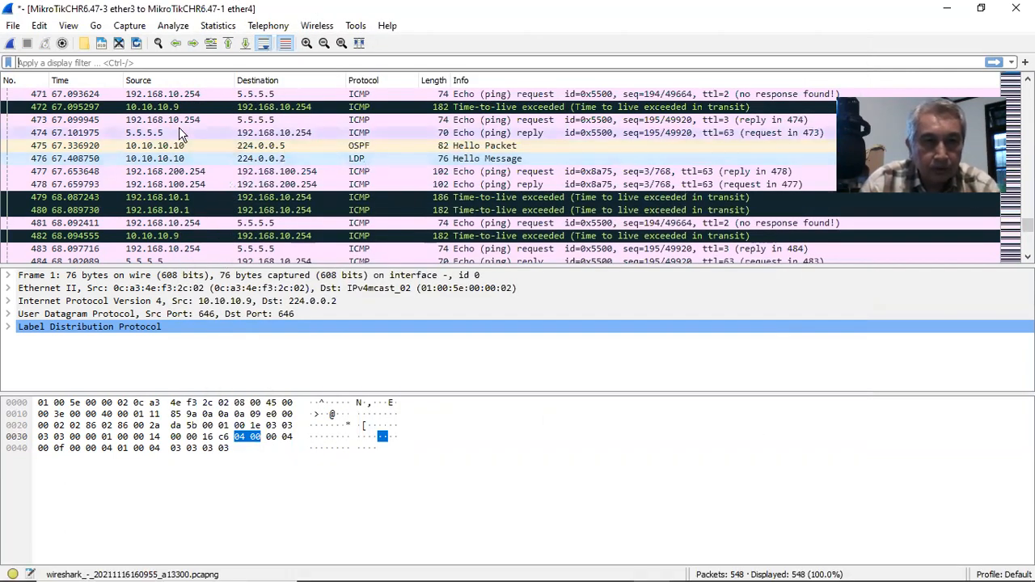
click(167, 175)
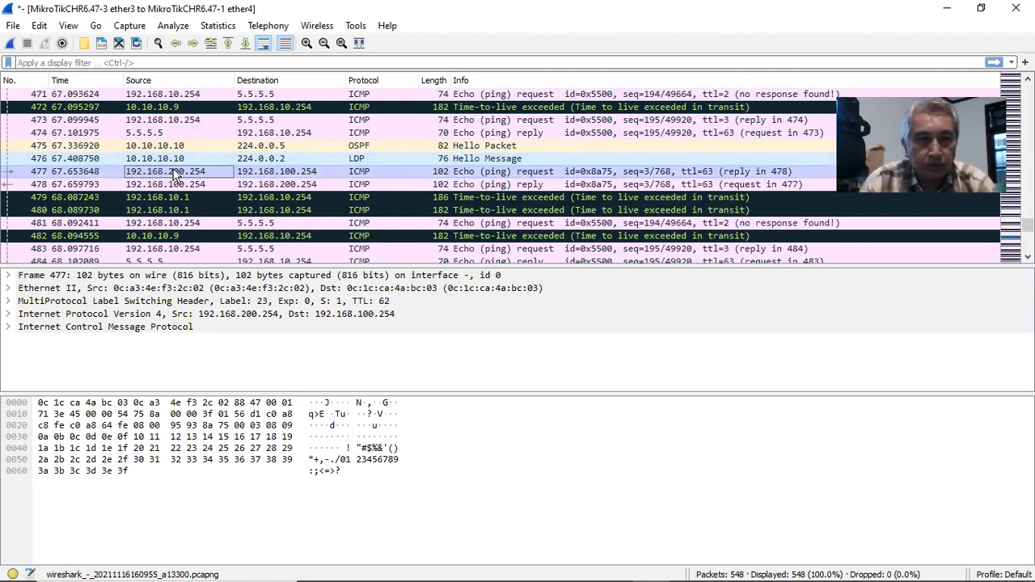
click(8, 302)
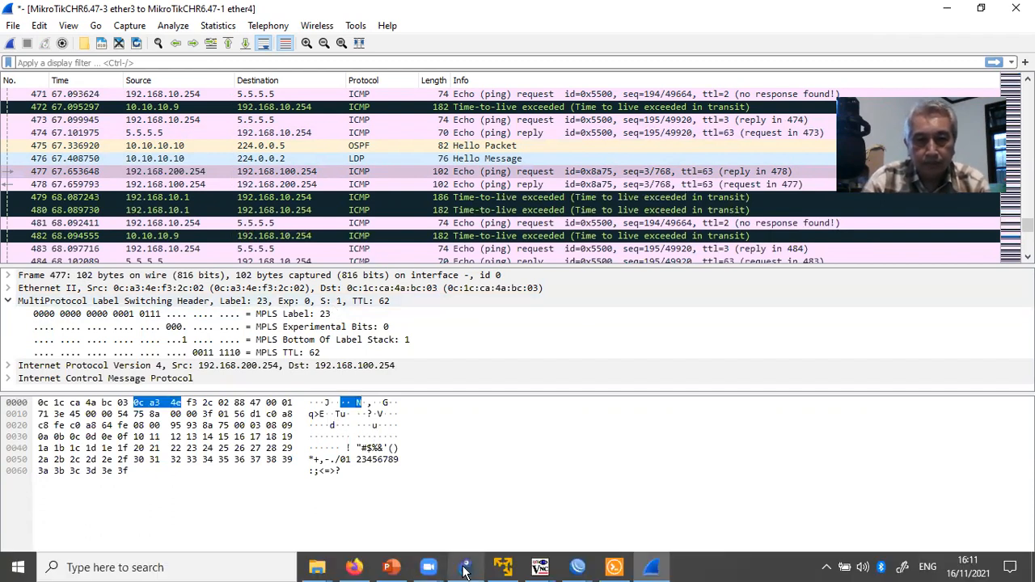
Switch to GNS3 and examine the captured link between MikroTikCHR6.47-3 and MikroTikCHR6.47-1 in the topology.
click(465, 569)
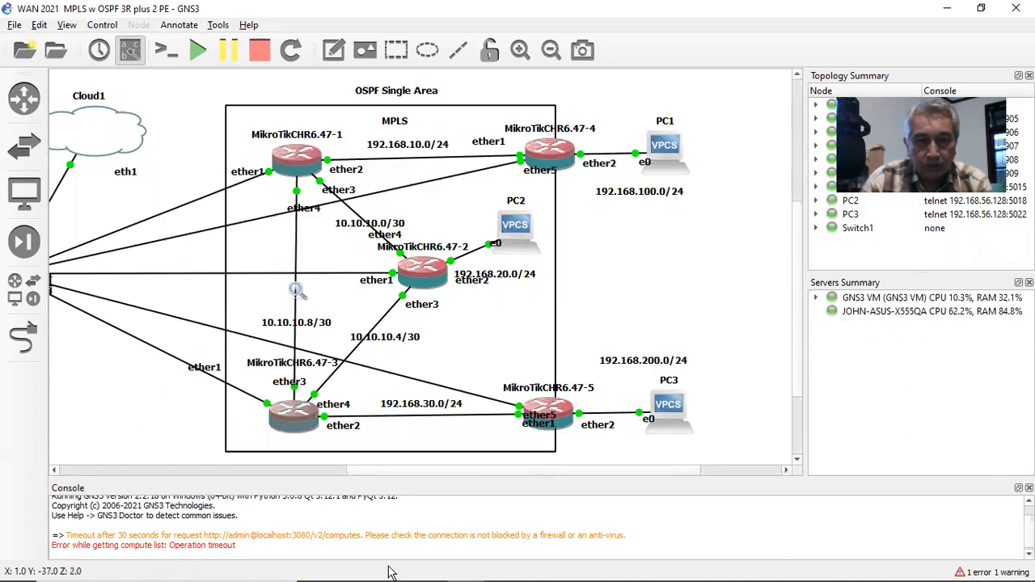
mouse_move(547, 575)
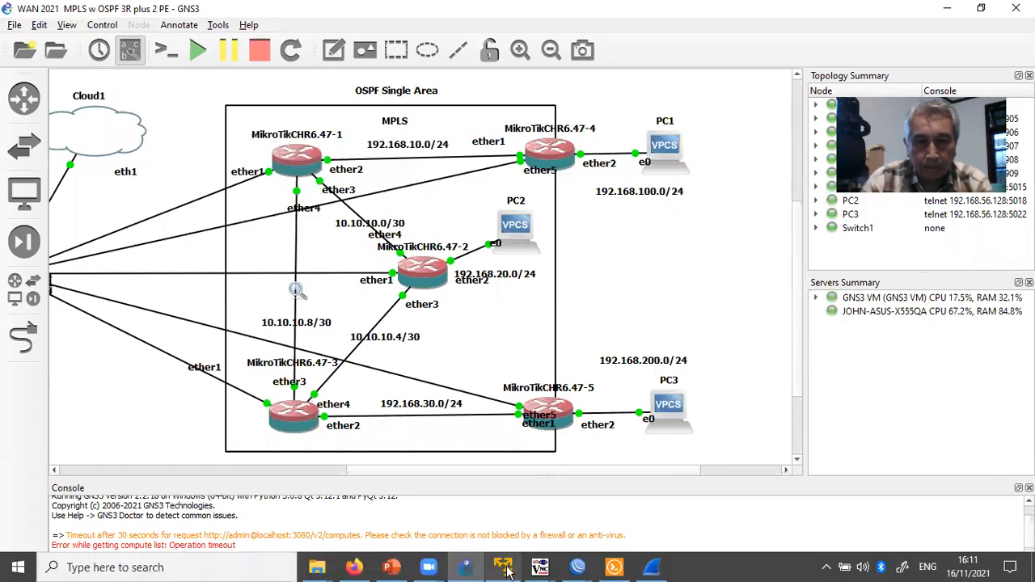
mouse_move(466, 570)
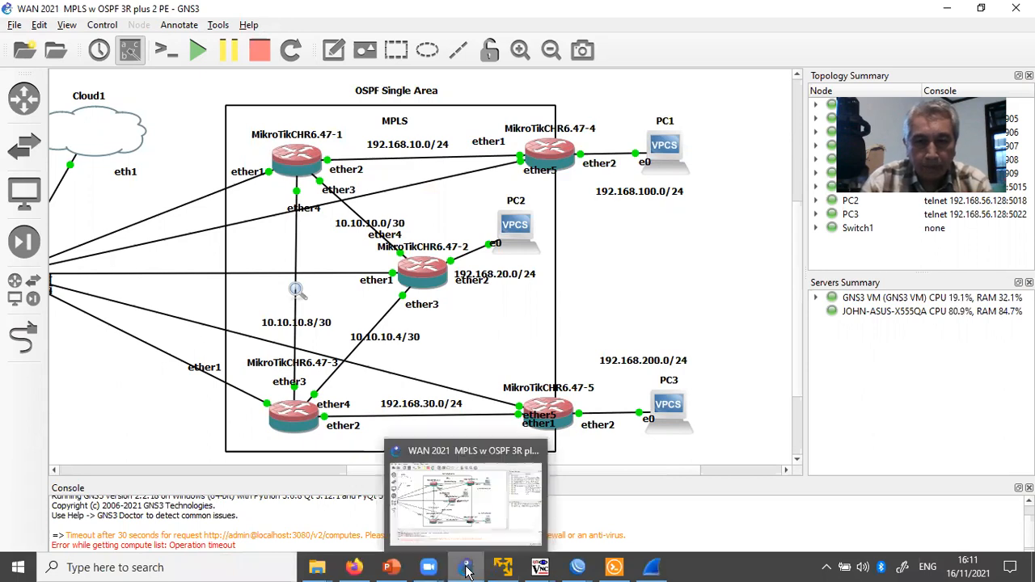
Return to Wireshark, inspect the MPLS label of the sequence 3 echo reply from 192.168.100.254, and switch back to the GNS3 topology.
click(653, 572)
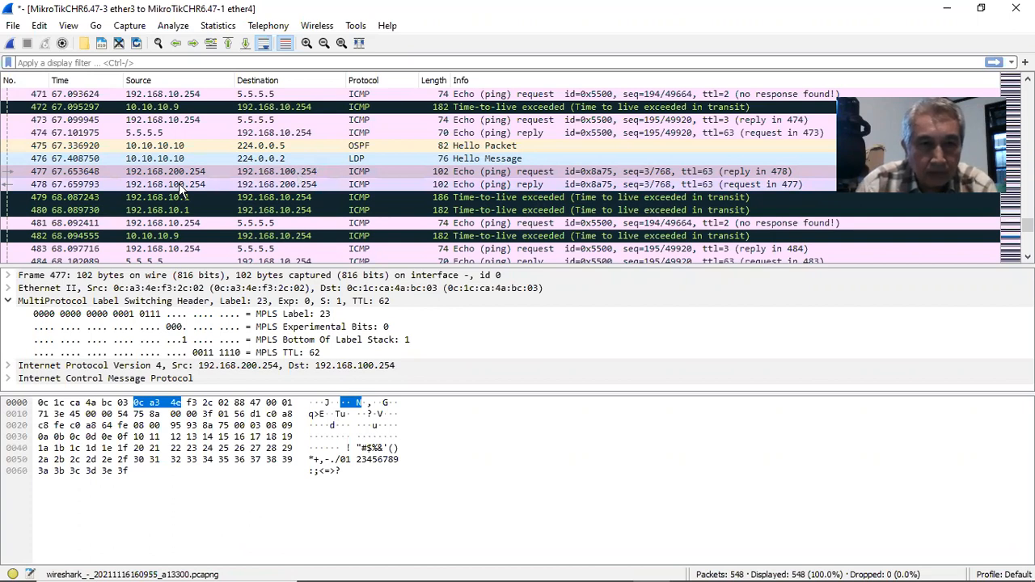
click(182, 186)
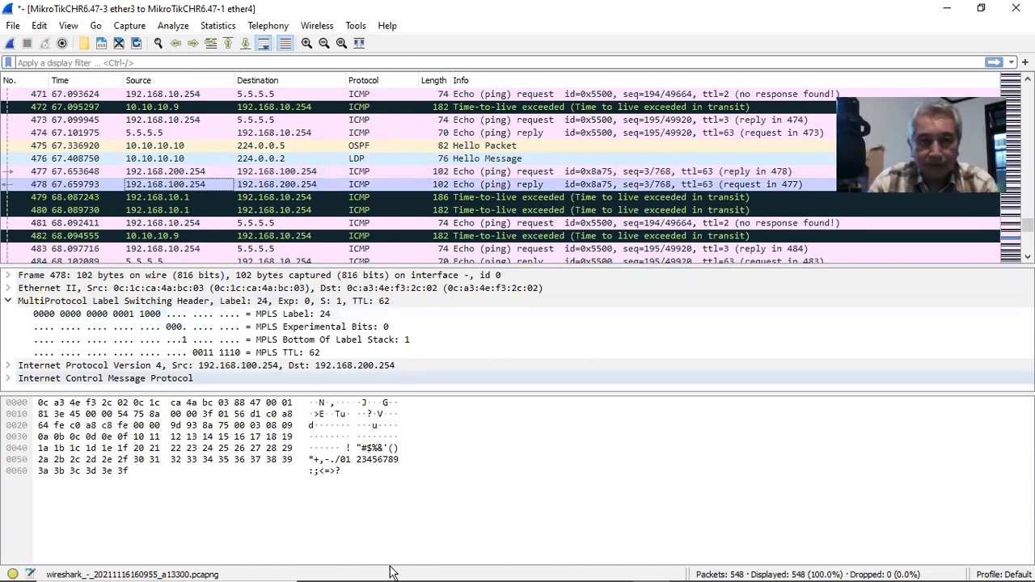
mouse_move(584, 564)
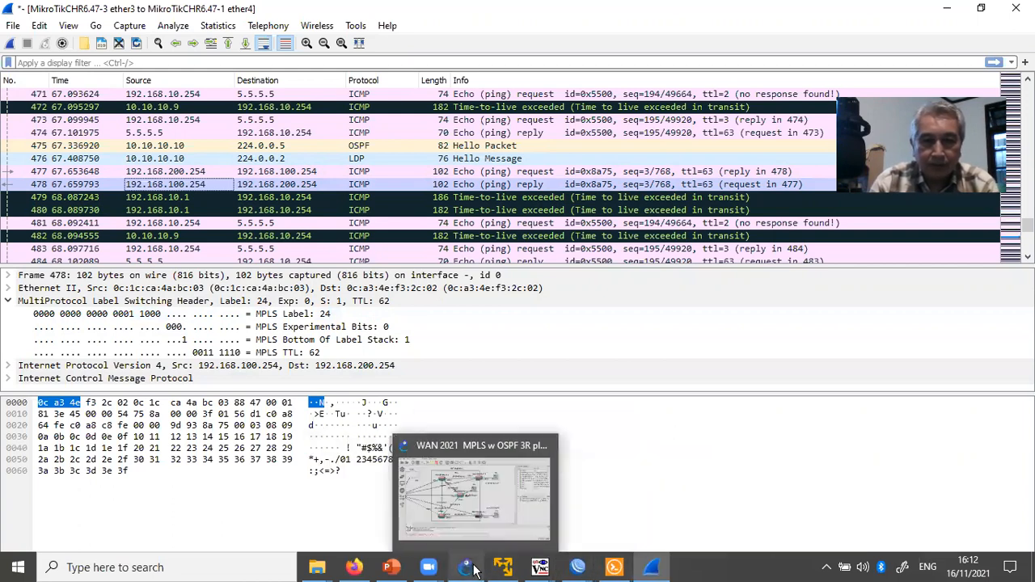
click(503, 567)
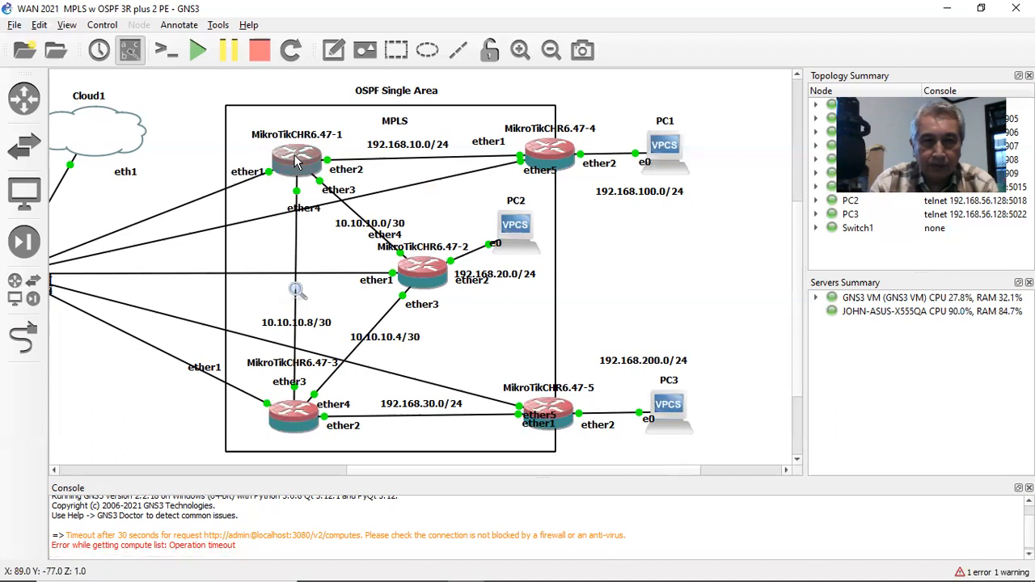